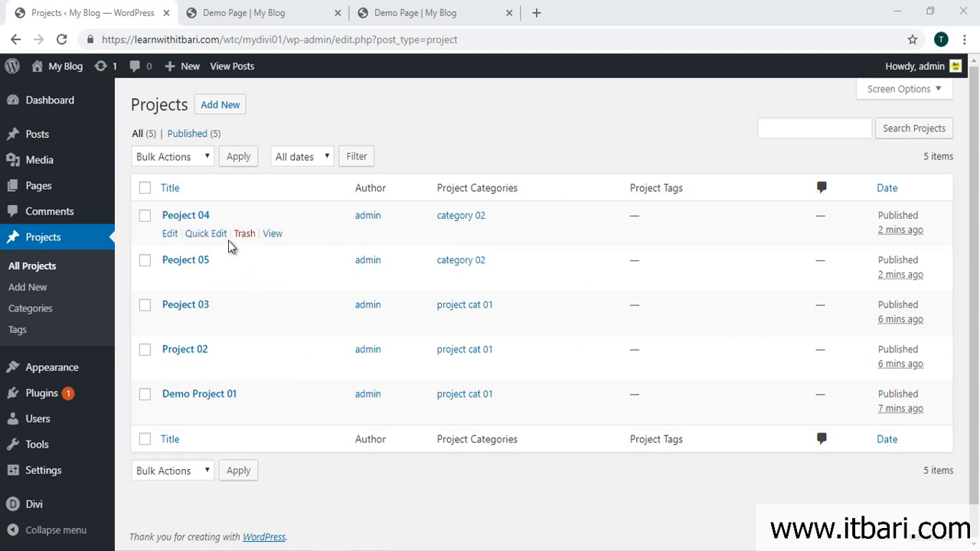
Switch to the Demo Page in the visual builder and add a regular section with a one-column row below the subscribe form.
left_click(229, 13)
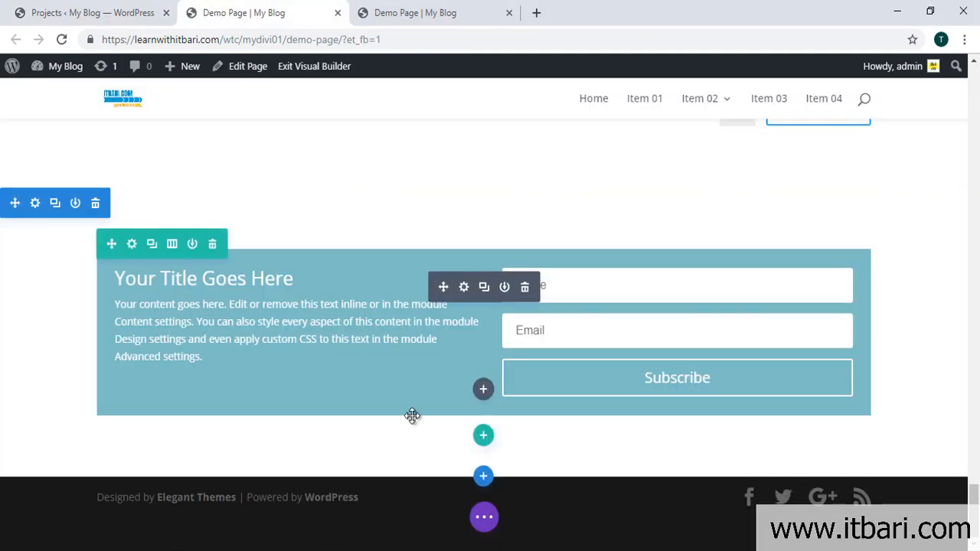
left_click(482, 476)
left_click(398, 423)
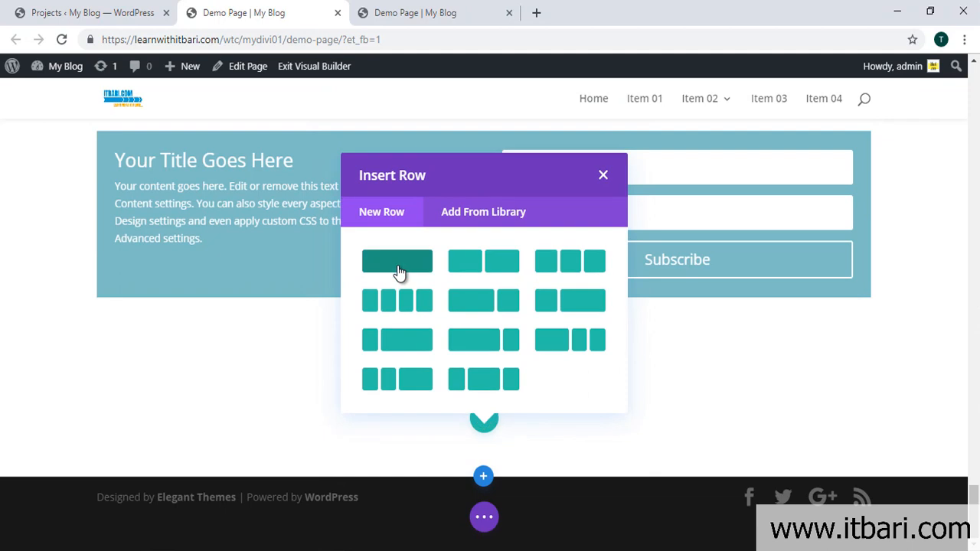
left_click(398, 261)
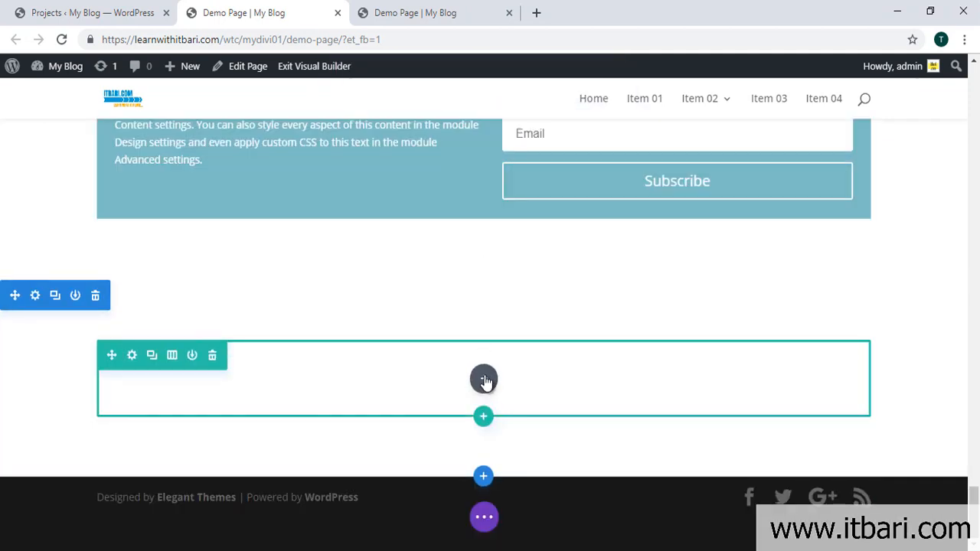
Insert a Filterable Portfolio module into the new row.
left_click(484, 380)
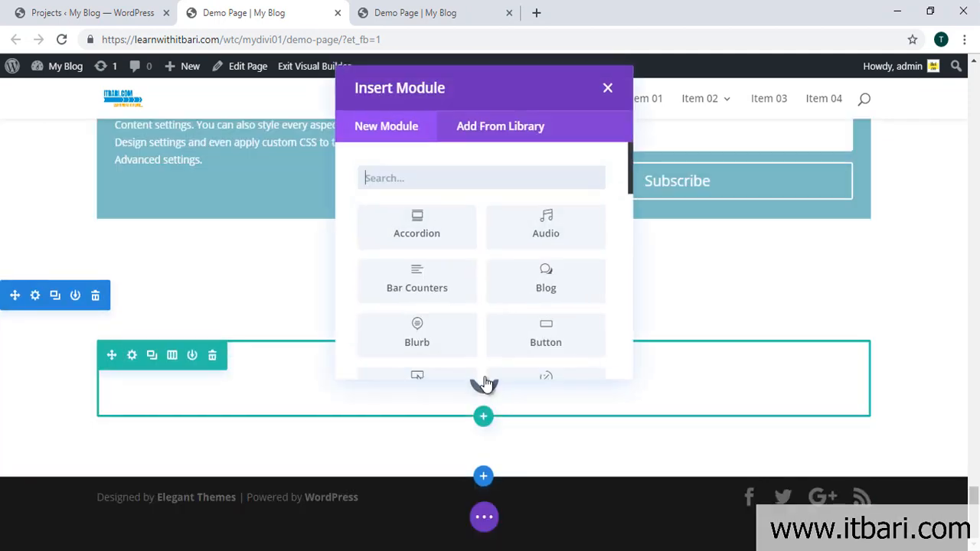
scroll(469, 251, "down", 5)
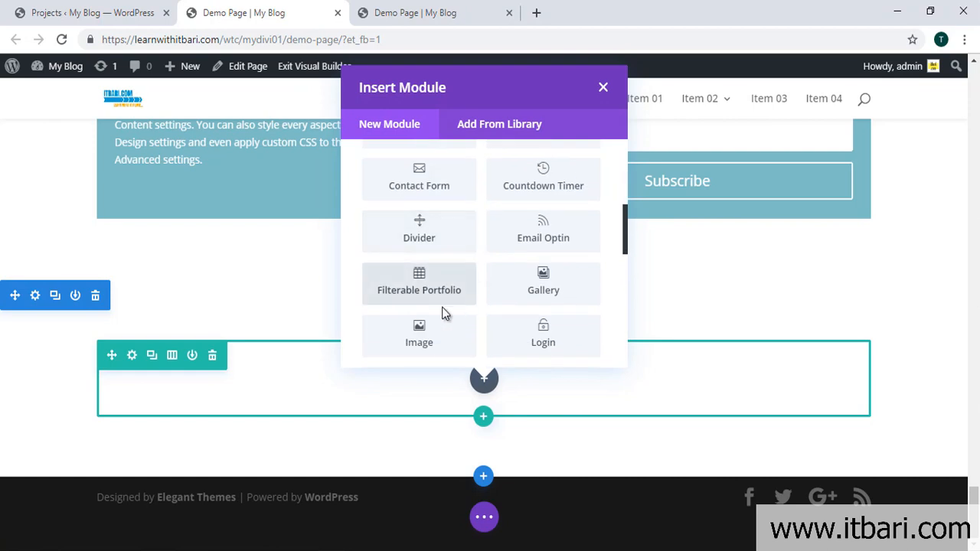
left_click(456, 289)
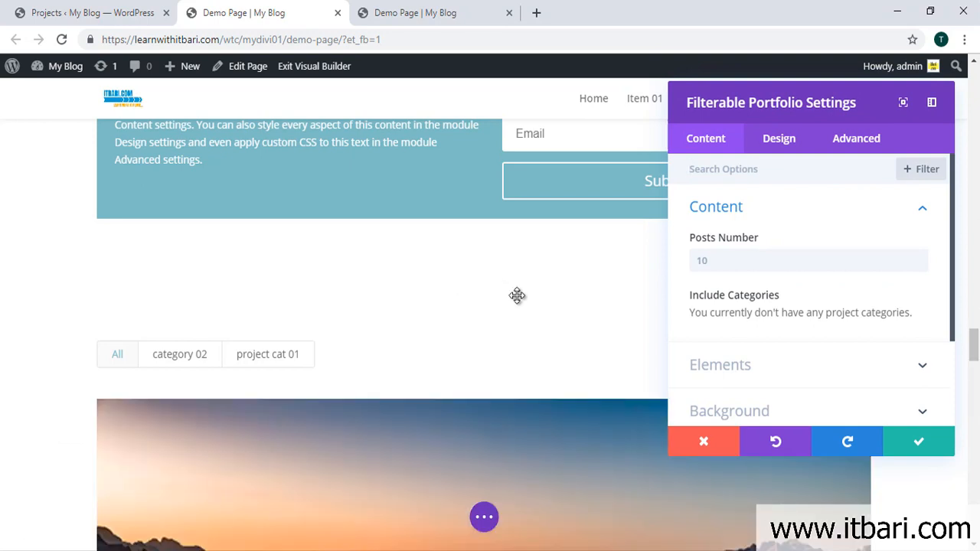
Look through all projects in the portfolio preview and filter them by category 02 and project cat 01.
scroll(521, 289, "down", 15)
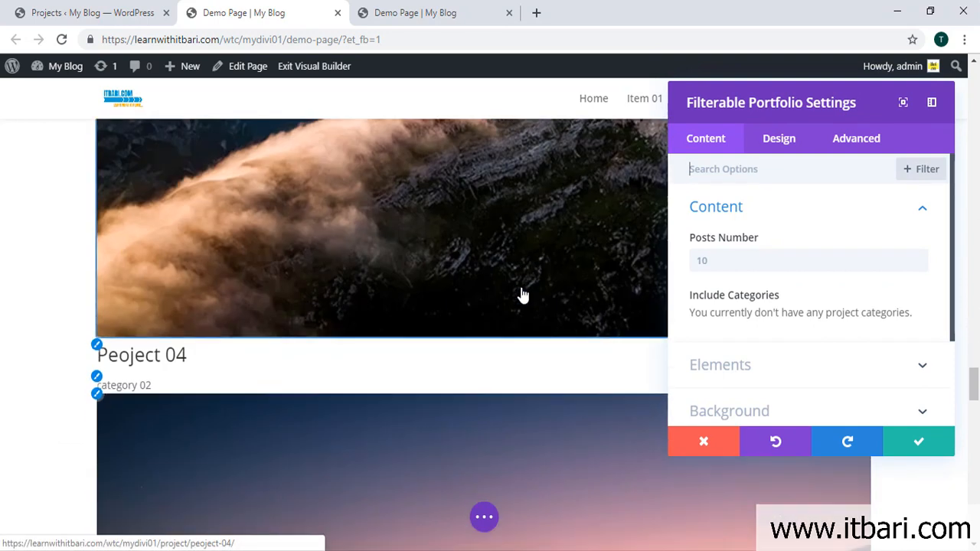
scroll(522, 295, "down", 5)
scroll(521, 289, "up", 8)
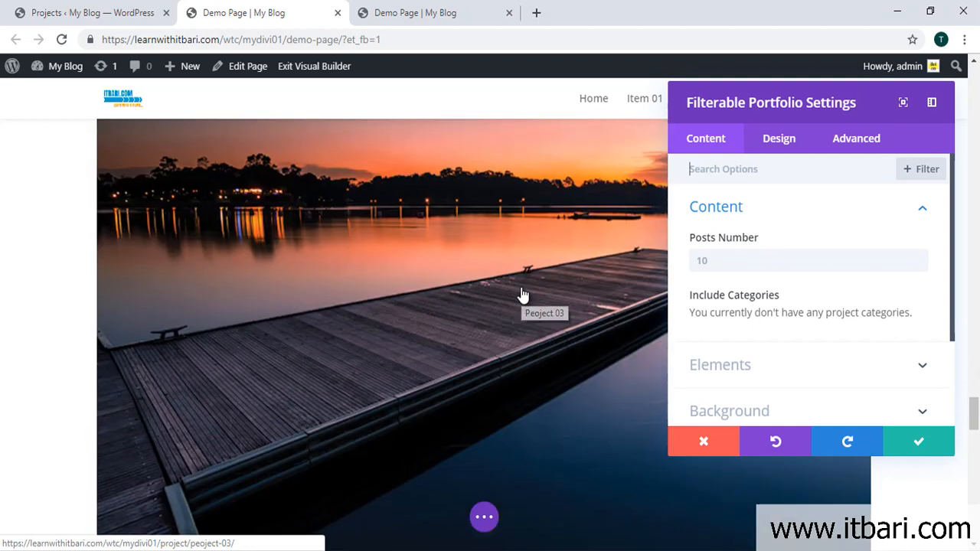
scroll(521, 291, "up", 10)
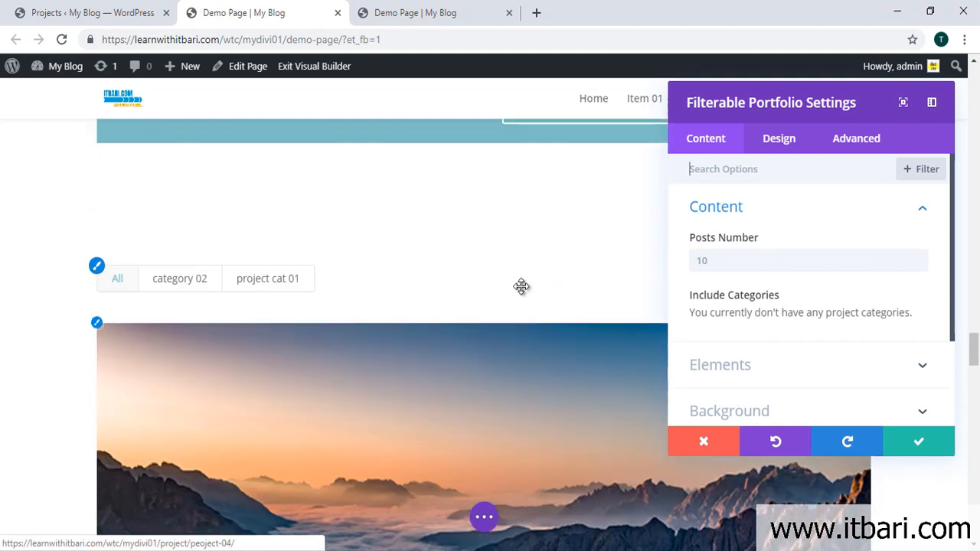
left_click(208, 291)
left_click(285, 282)
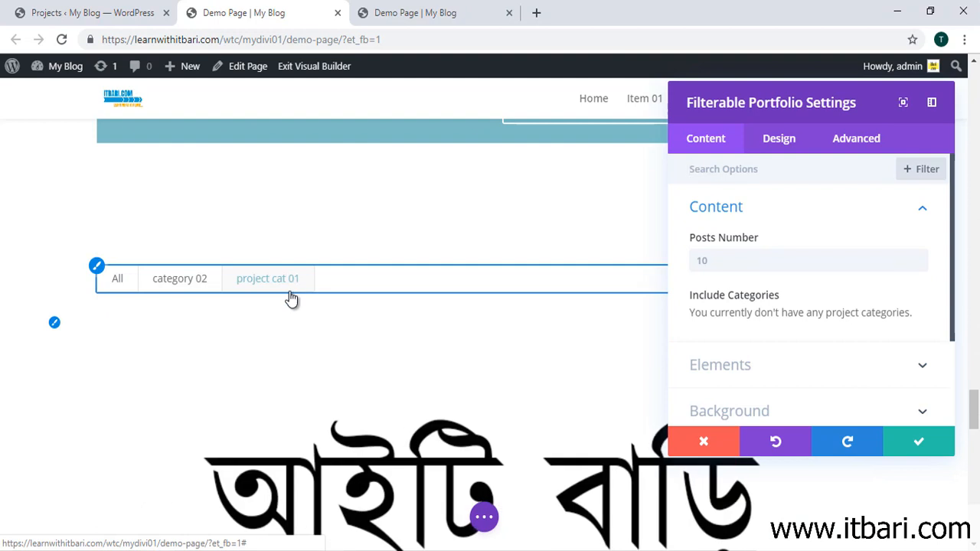
scroll(377, 279, "down", 8)
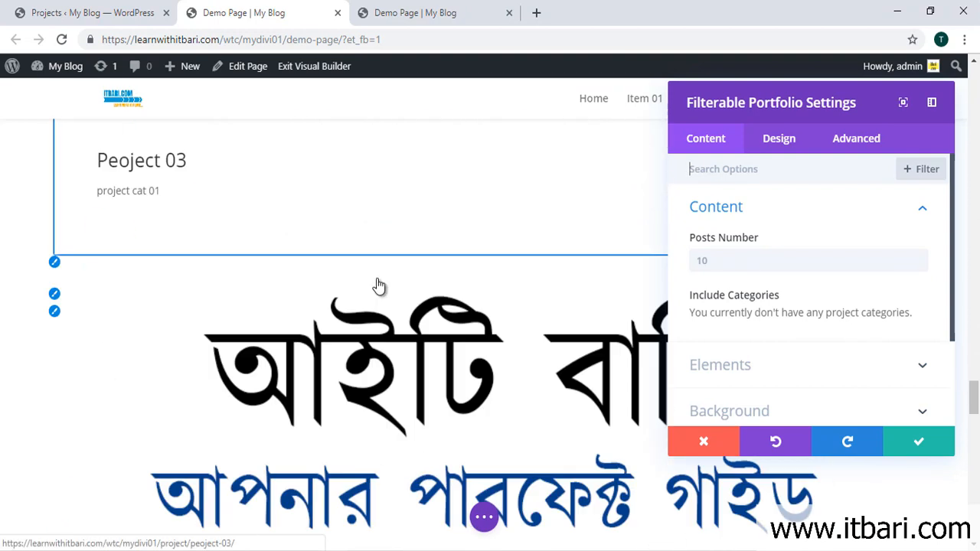
scroll(378, 284, "up", 5)
scroll(329, 282, "up", 4)
Compare the projects shown under the category 02 filter with those under project cat 01 in the preview.
left_click(185, 354)
scroll(512, 369, "down", 4)
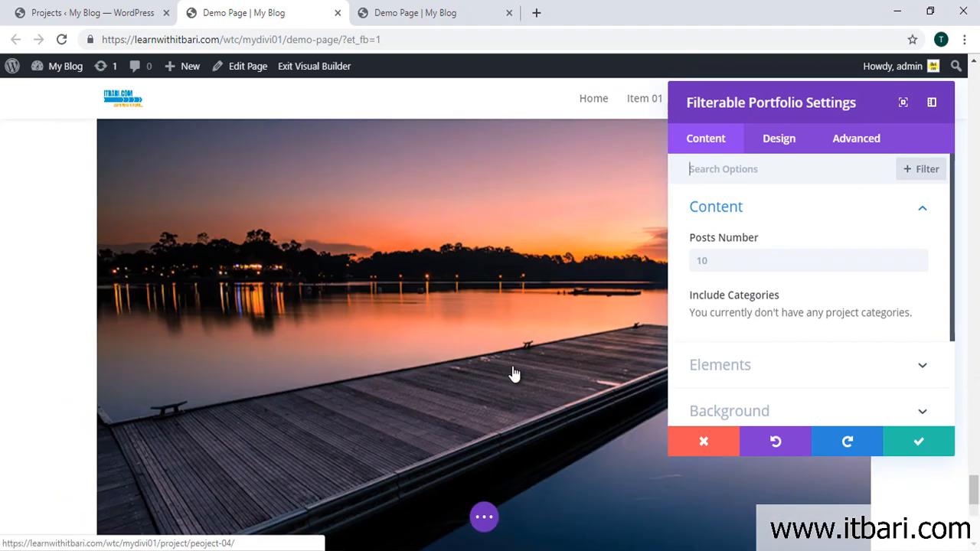
scroll(512, 370, "down", 3)
scroll(512, 369, "up", 8)
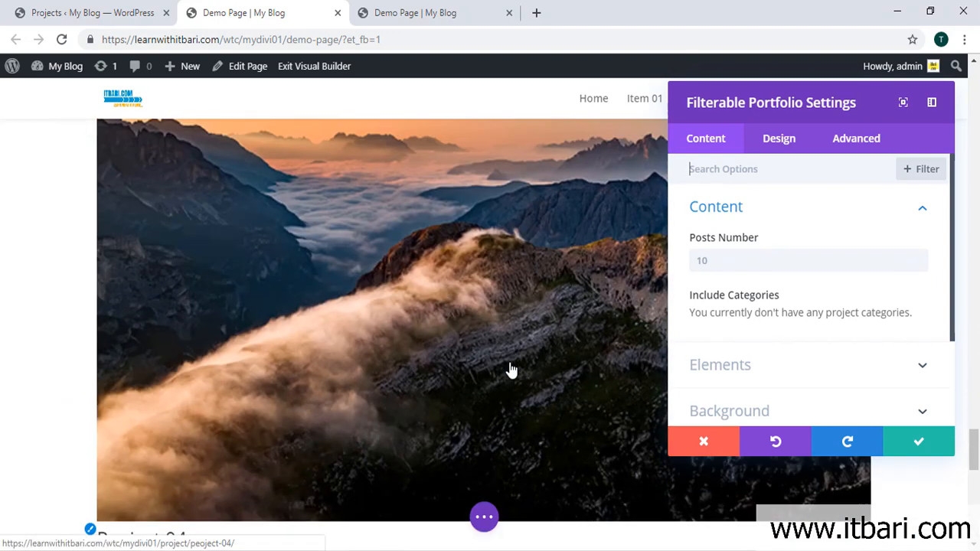
scroll(512, 370, "up", 5)
left_click(291, 389)
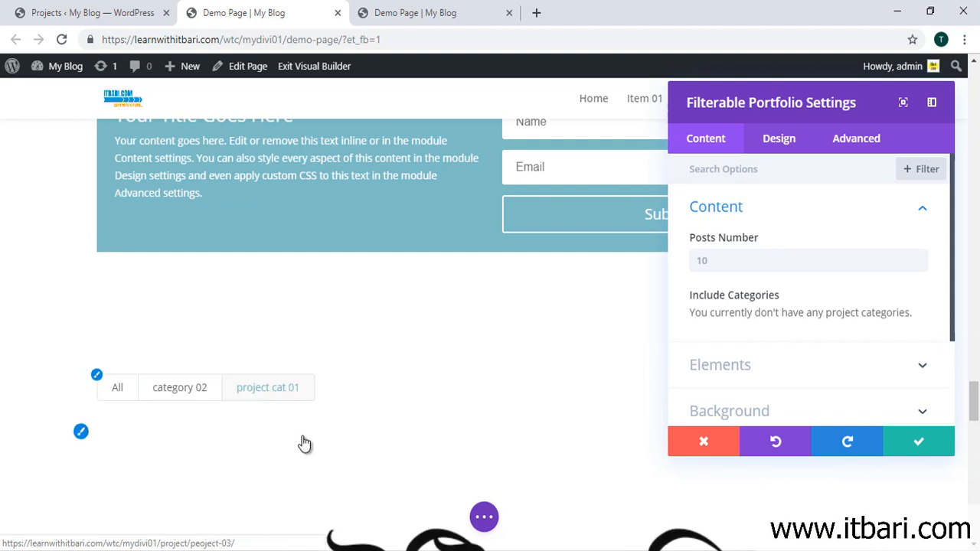
scroll(346, 390, "down", 15)
scroll(365, 378, "down", 1)
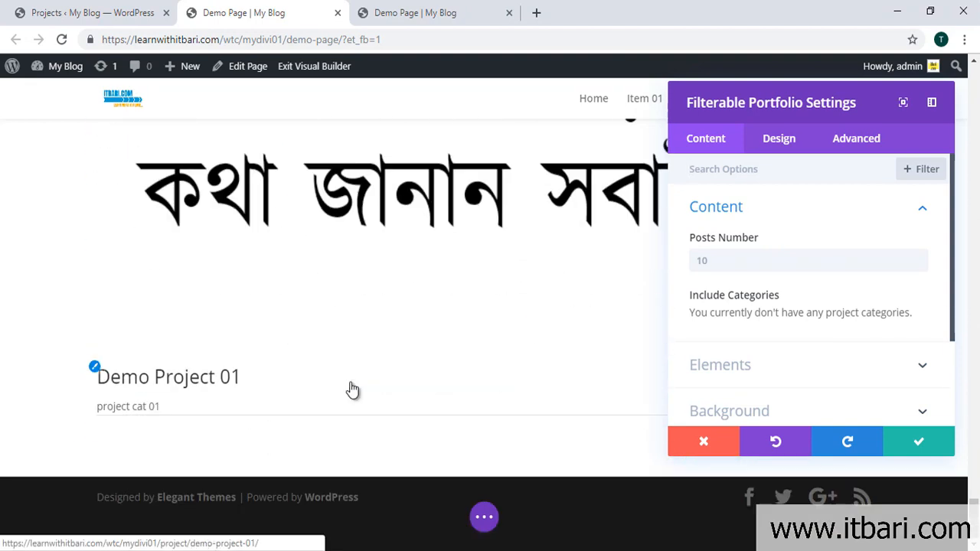
scroll(426, 374, "up", 5)
scroll(551, 342, "down", 3)
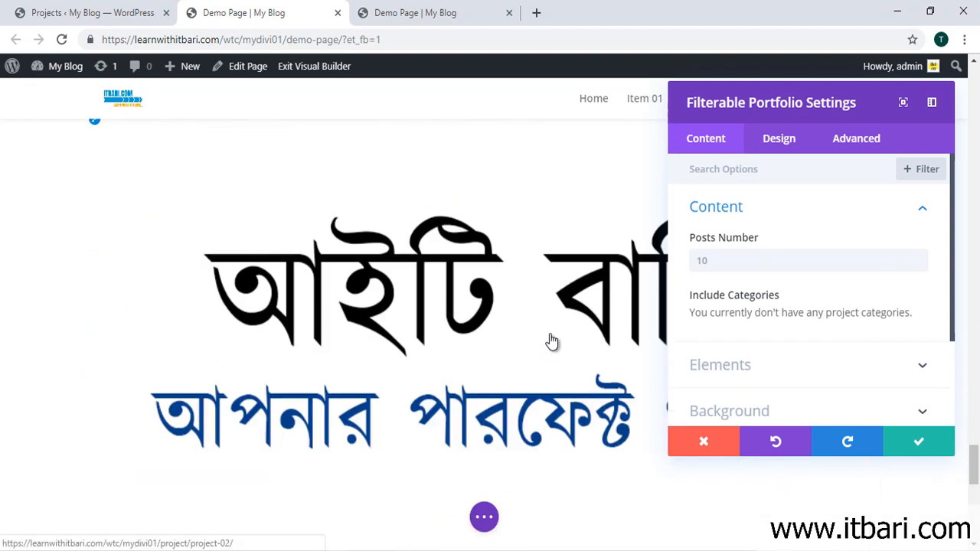
scroll(552, 342, "up", 3)
Dock the Filterable Portfolio settings beside the page preview.
left_click(931, 102)
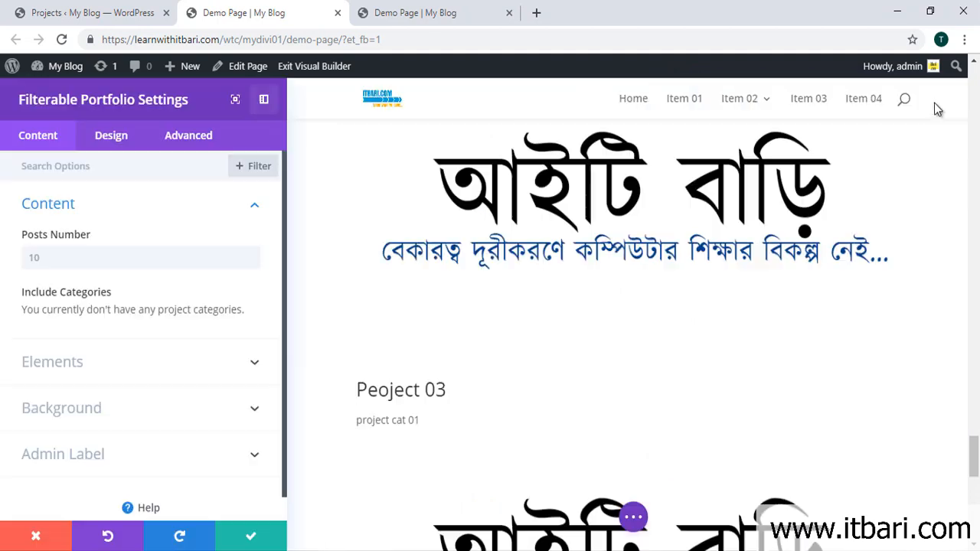
scroll(681, 284, "down", 5)
scroll(682, 286, "up", 7)
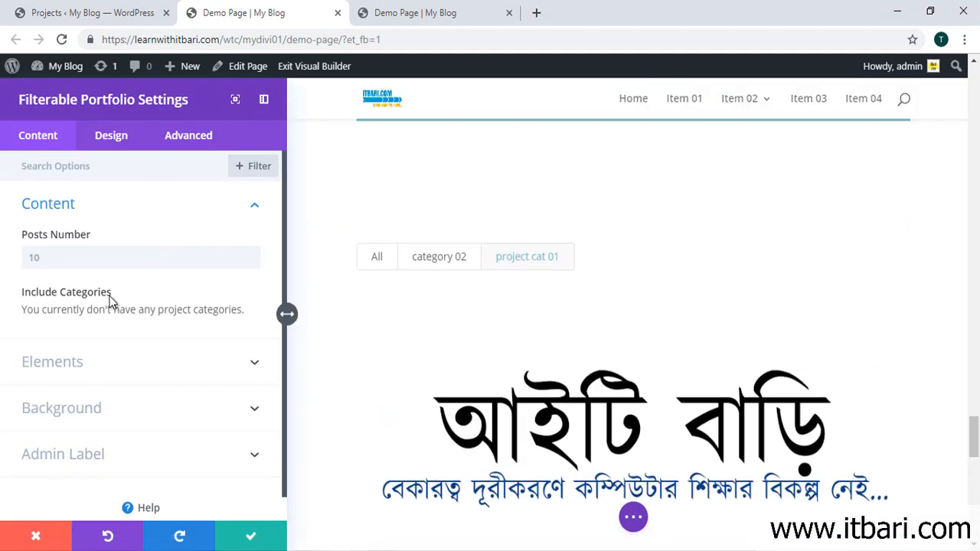
Try a posts number of 2, checking the preview under project cat 01 before clearing the value.
left_click(100, 259)
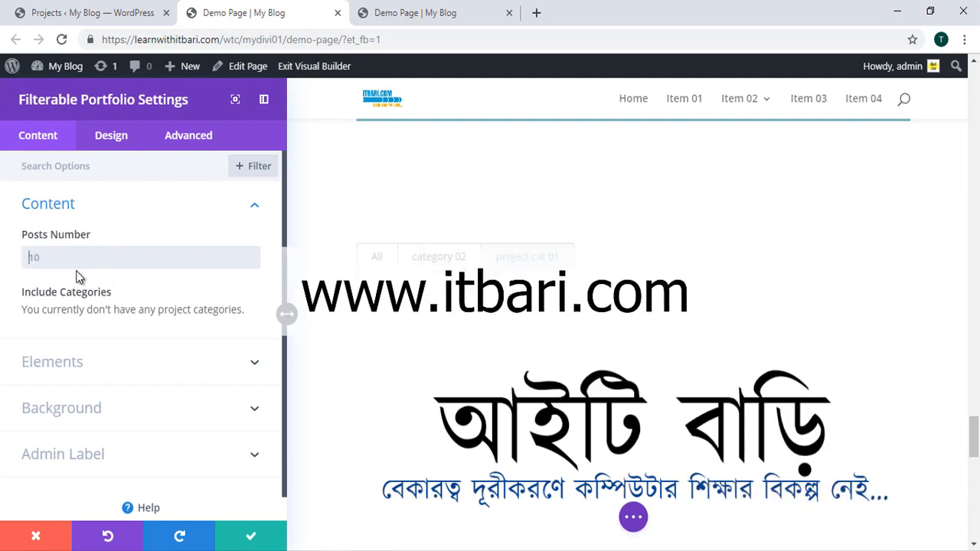
type("2")
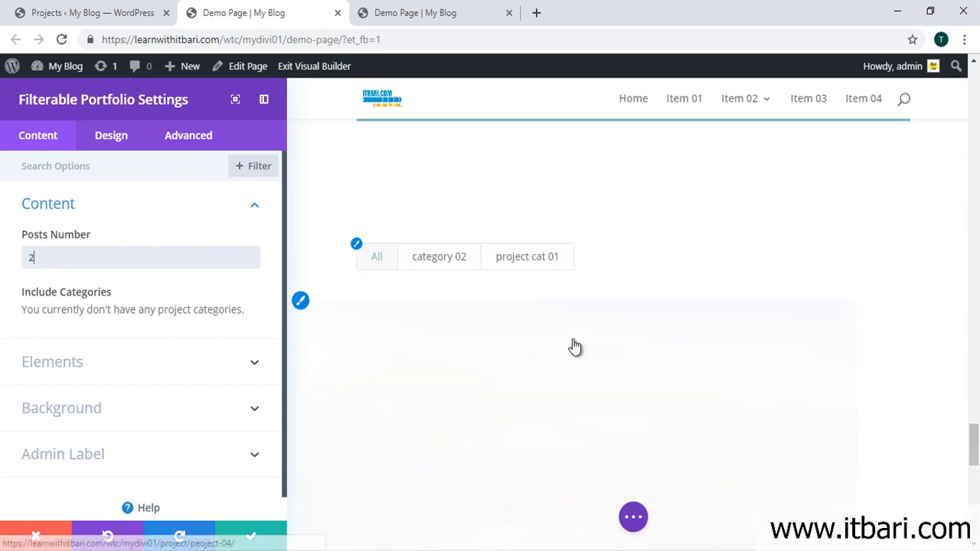
scroll(645, 350, "down", 10)
scroll(645, 346, "up", 10)
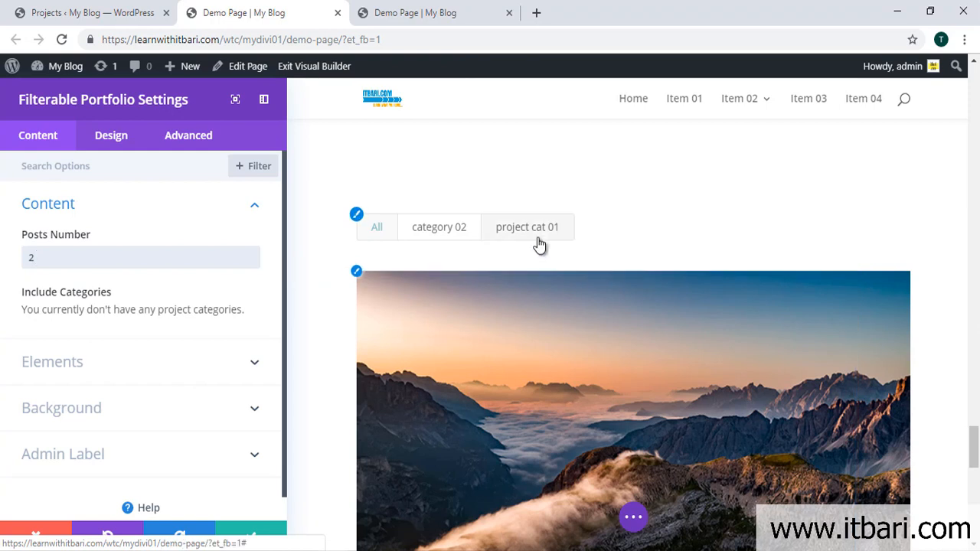
left_click(540, 244)
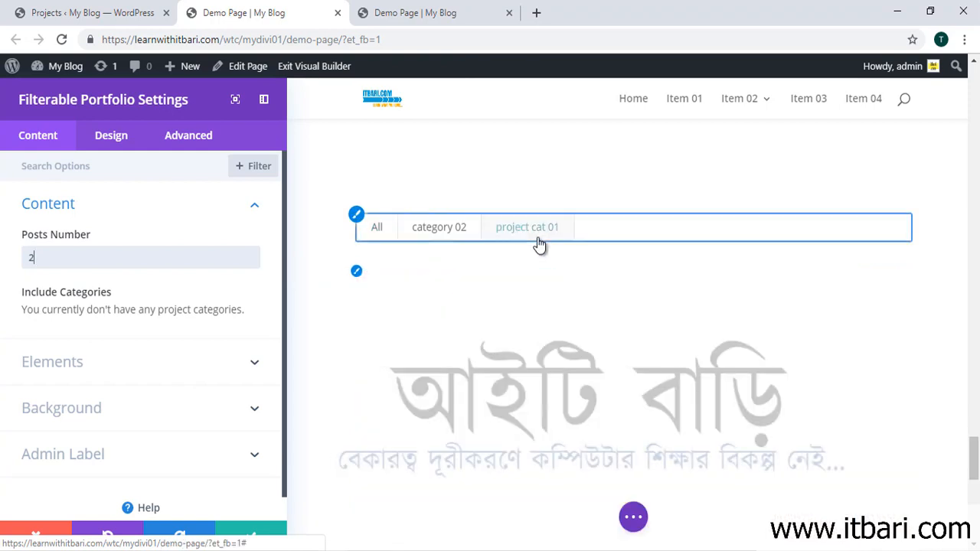
scroll(579, 316, "down", 3)
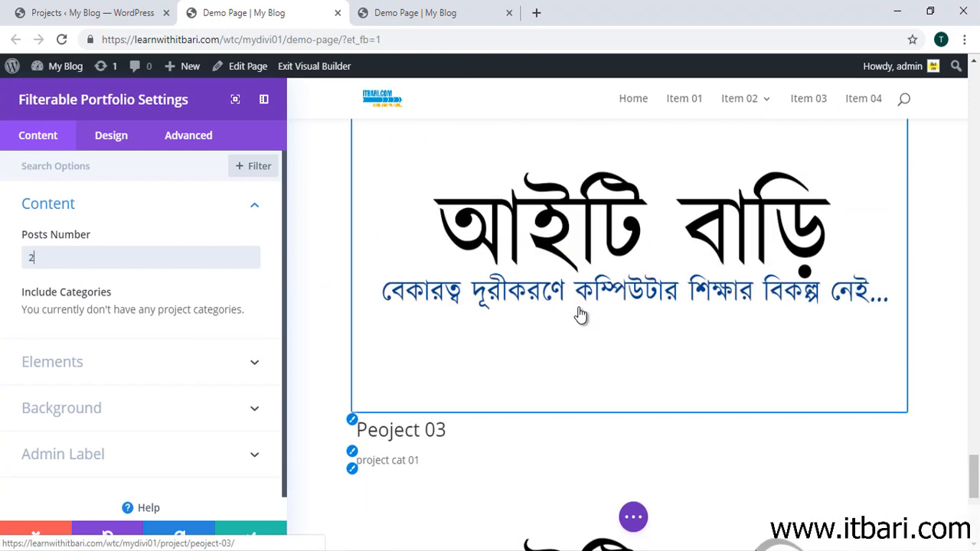
key("BackSpace")
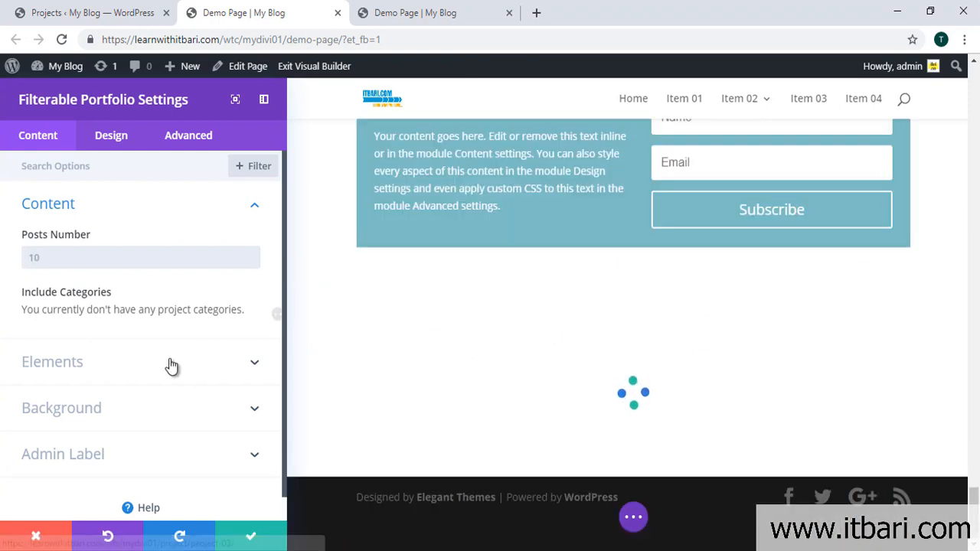
Review the Posts Number and Include Categories settings alongside the portfolio preview.
scroll(72, 296, "down", 1)
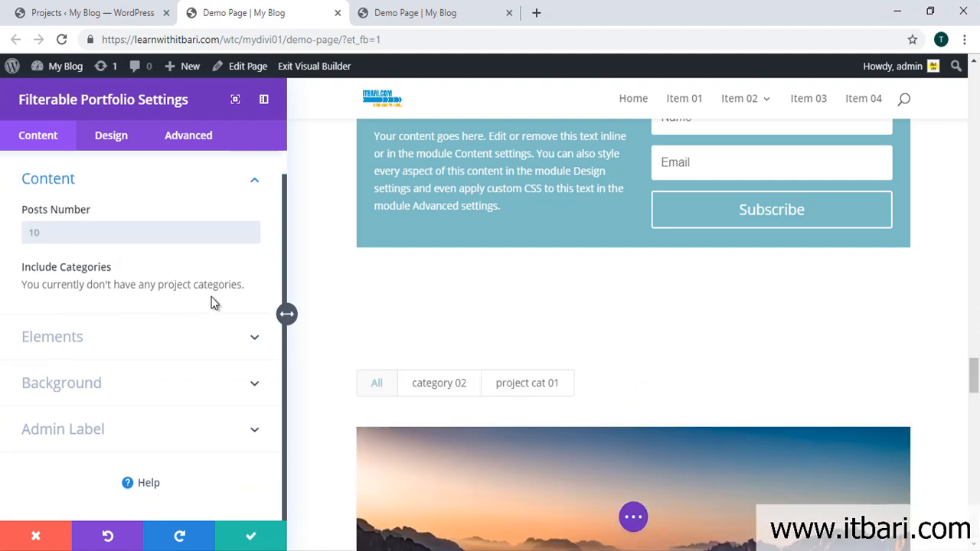
left_click(32, 269)
scroll(159, 283, "up", 1)
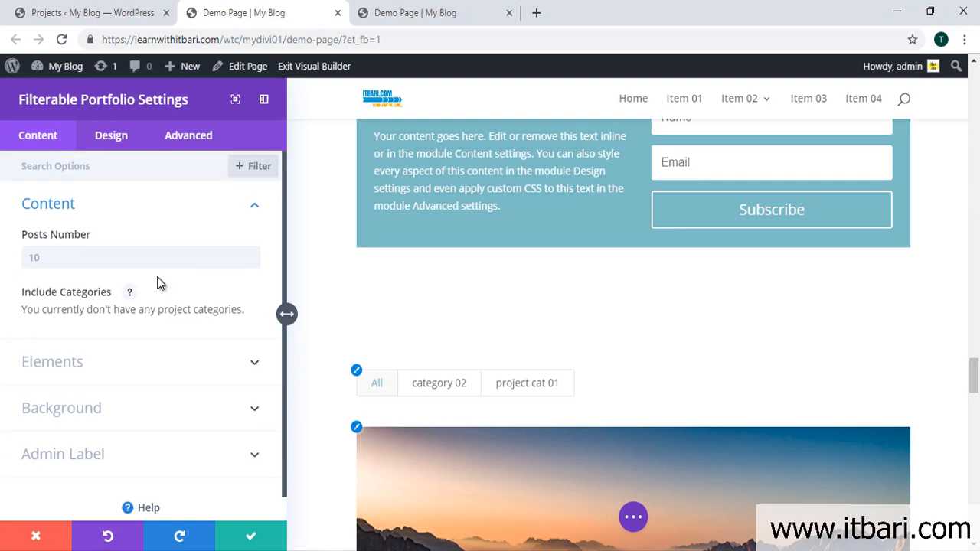
scroll(168, 306, "down", 1)
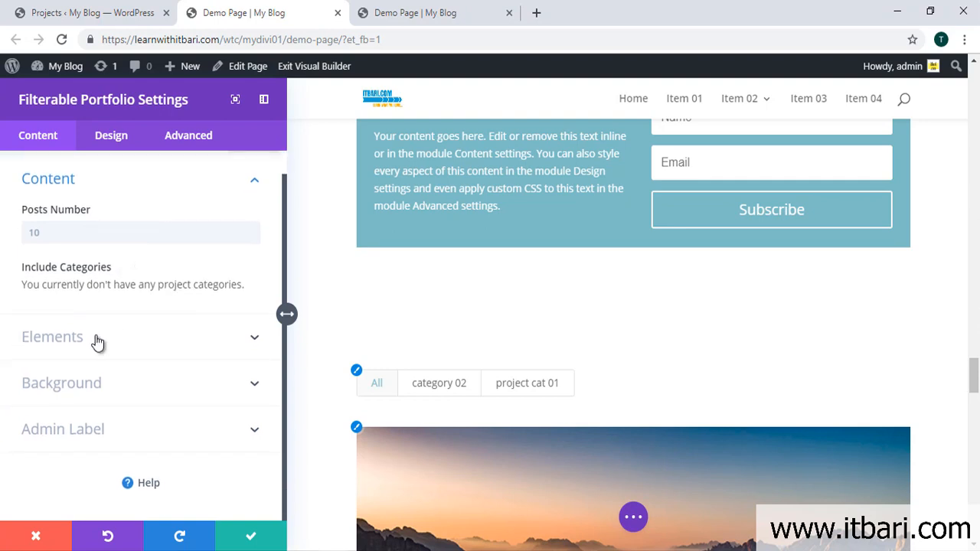
scroll(428, 375, "down", 1)
scroll(525, 295, "up", 4)
scroll(518, 284, "down", 4)
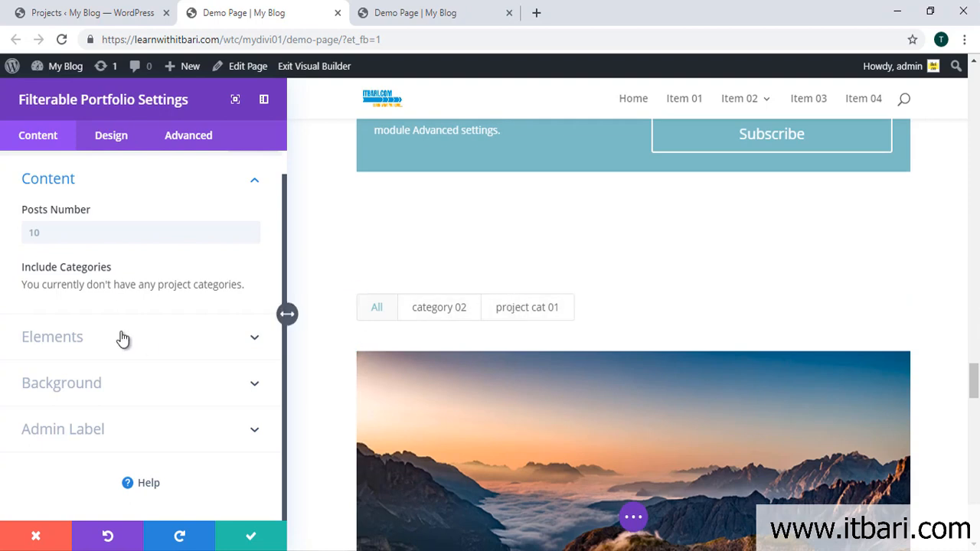
Review the title, categories and pagination options under Elements and compare them with the listed projects.
left_click(231, 330)
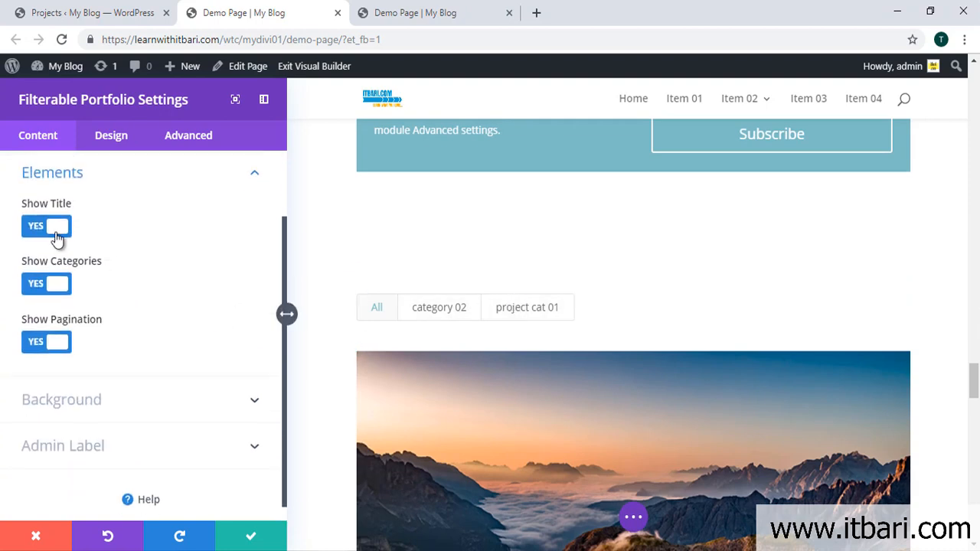
scroll(398, 280, "down", 5)
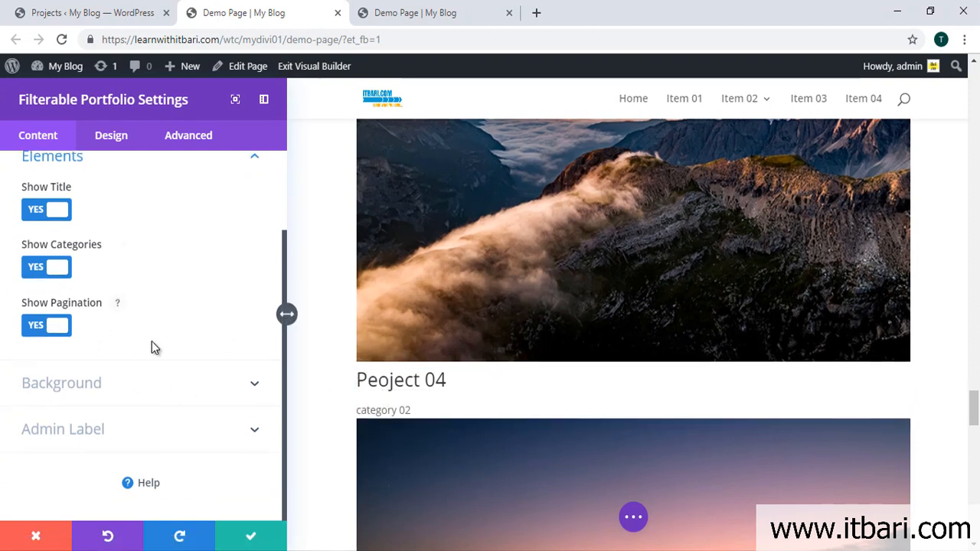
scroll(538, 282, "down", 9)
scroll(559, 318, "up", 4)
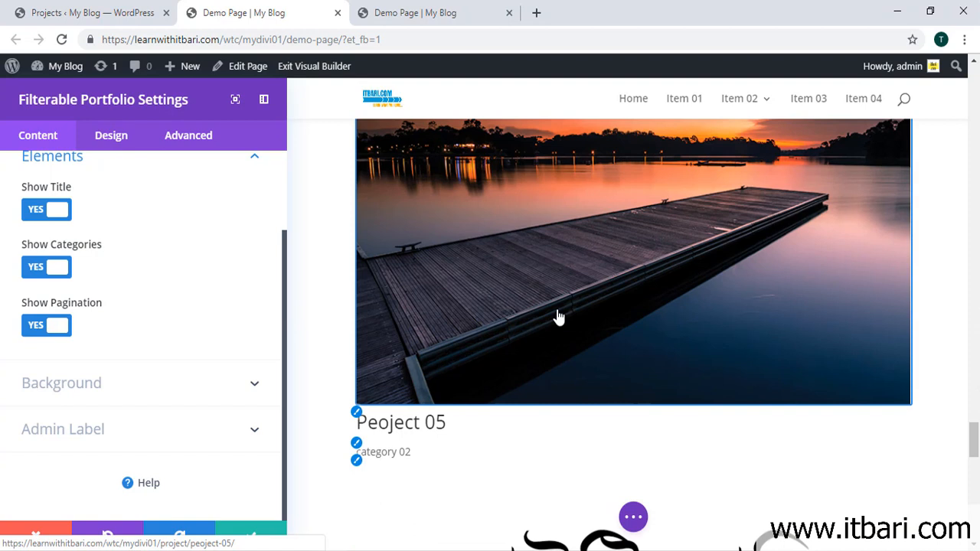
scroll(560, 366, "down", 3)
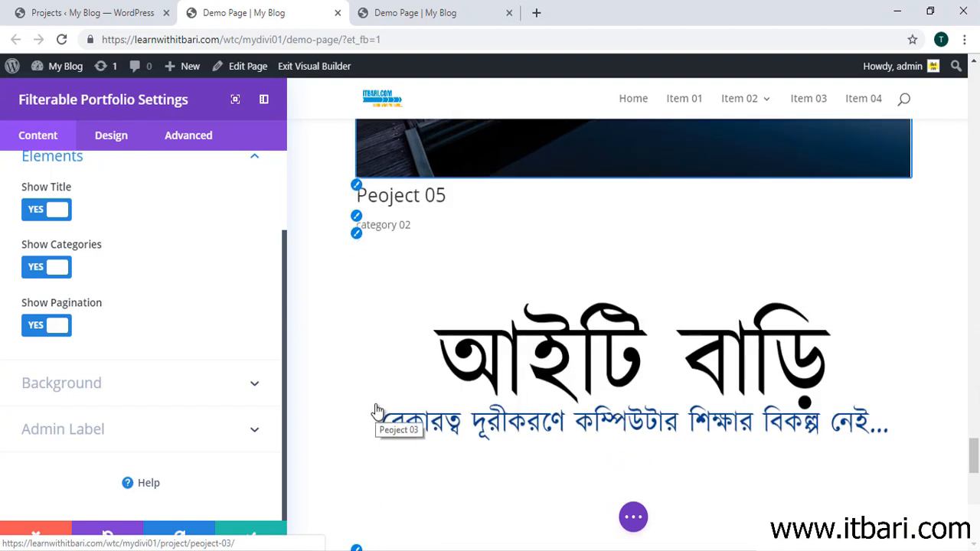
Expand the Background options to view them, and collapse them again.
left_click(248, 390)
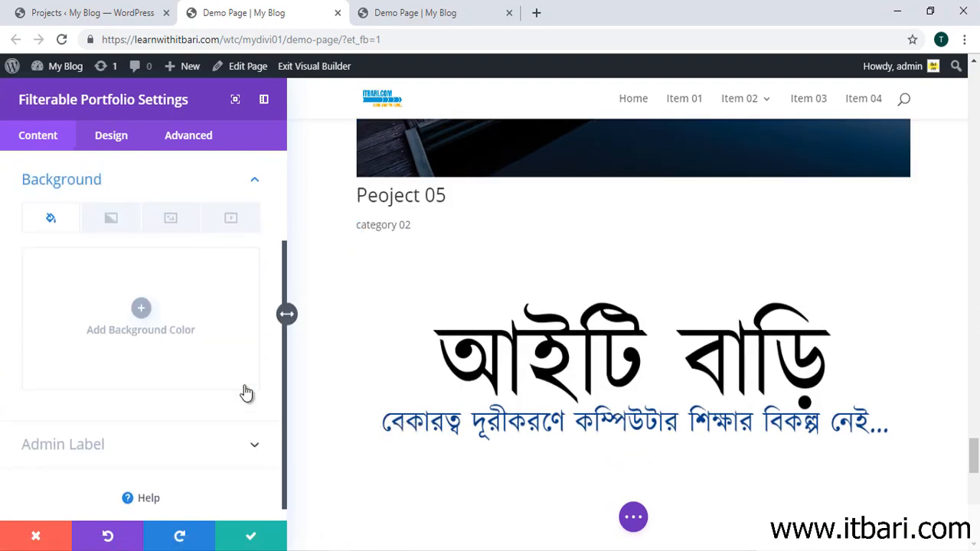
left_click(255, 175)
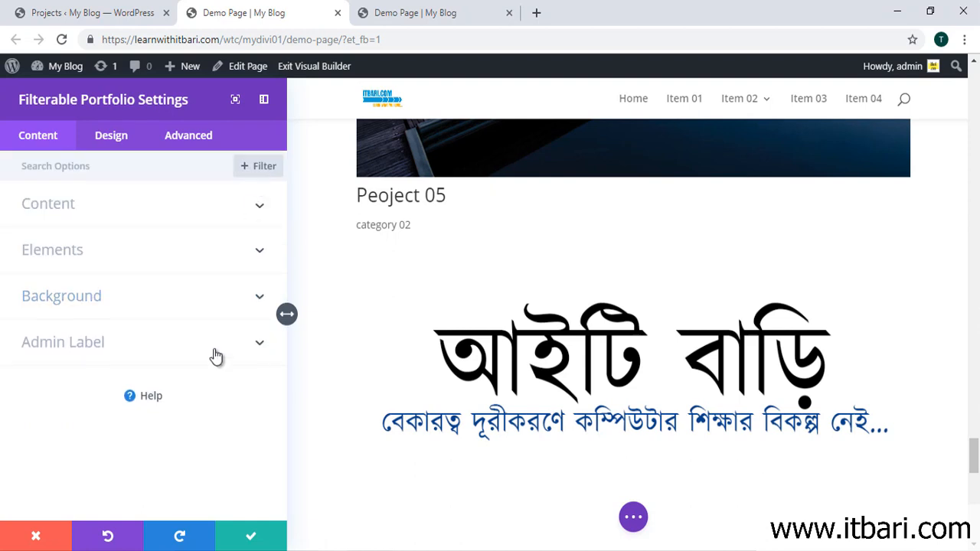
scroll(667, 295, "up", 5)
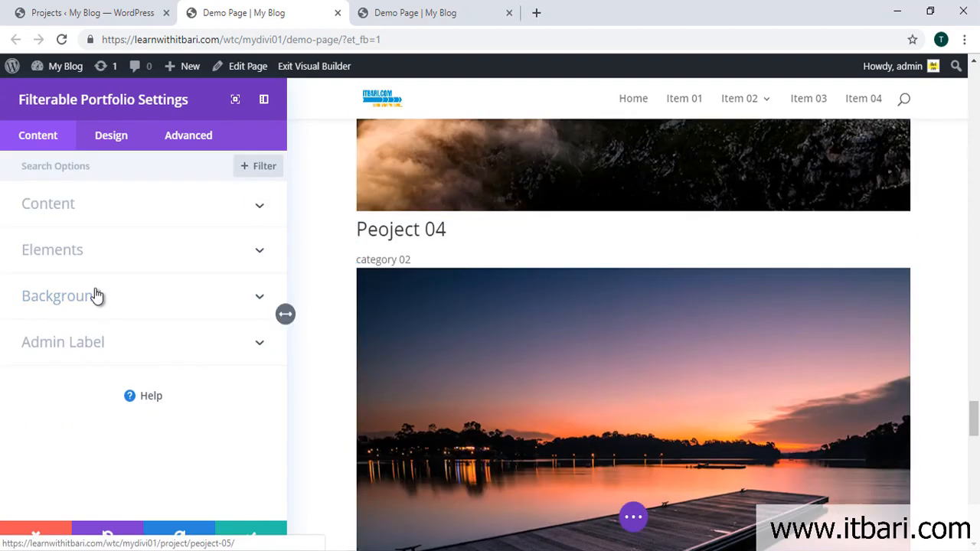
Set the Filterable Portfolio's layout to Grid in its design settings.
left_click(97, 138)
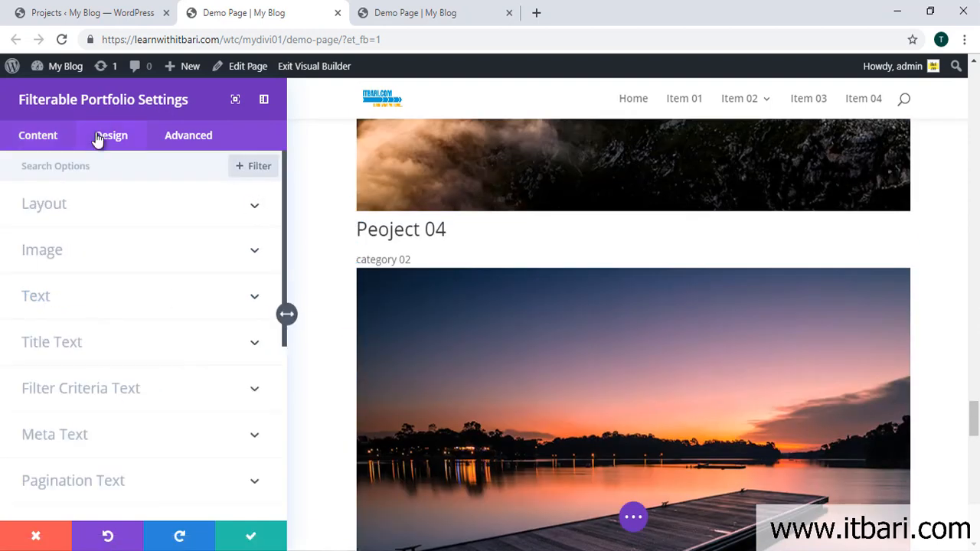
left_click(255, 215)
scroll(588, 280, "up", 8)
scroll(590, 274, "down", 1)
left_click(127, 262)
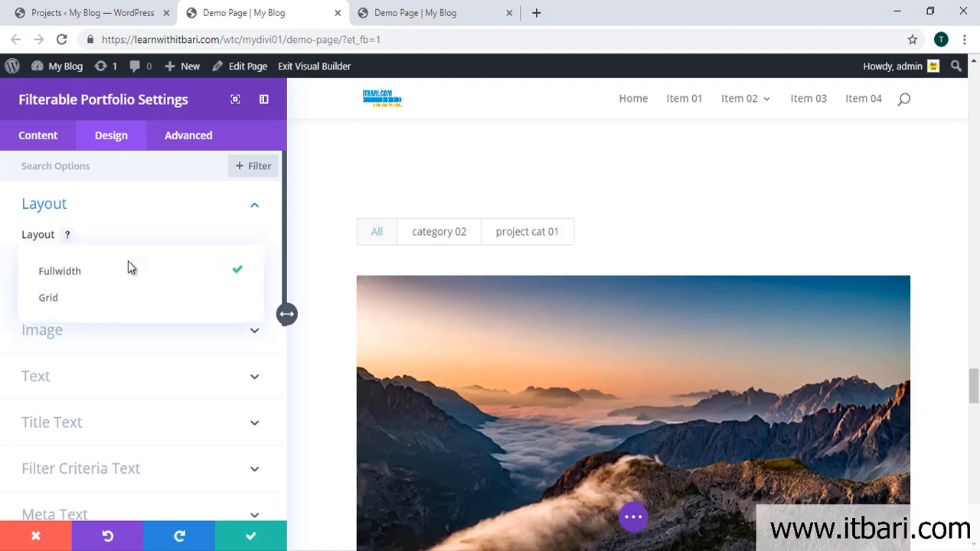
left_click(50, 298)
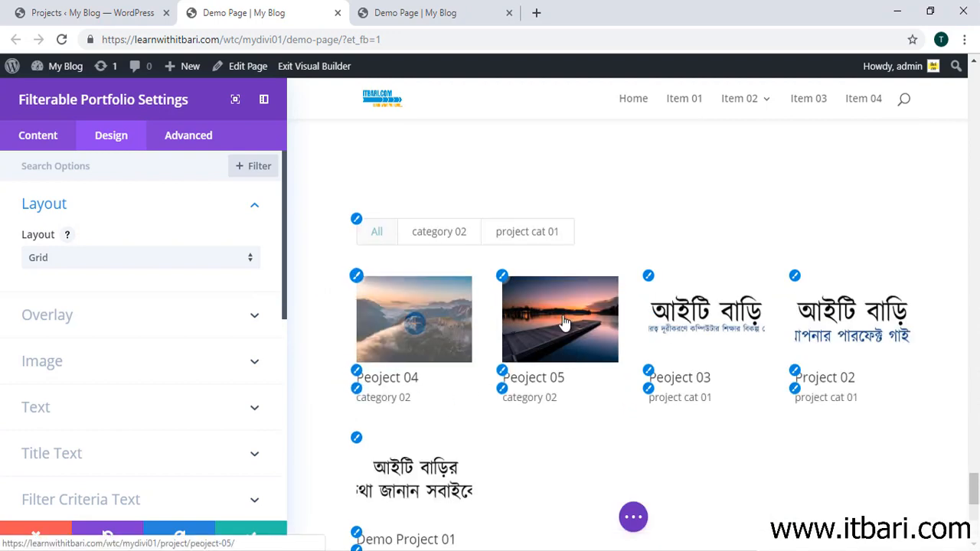
Check the grid preview under the category 02, project cat 01 and All filters.
left_click(442, 250)
left_click(542, 235)
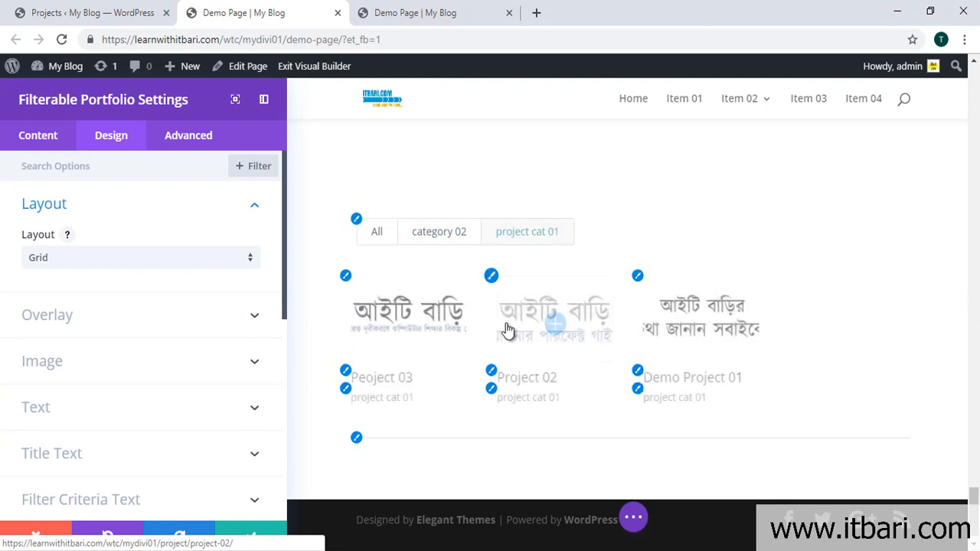
left_click(376, 242)
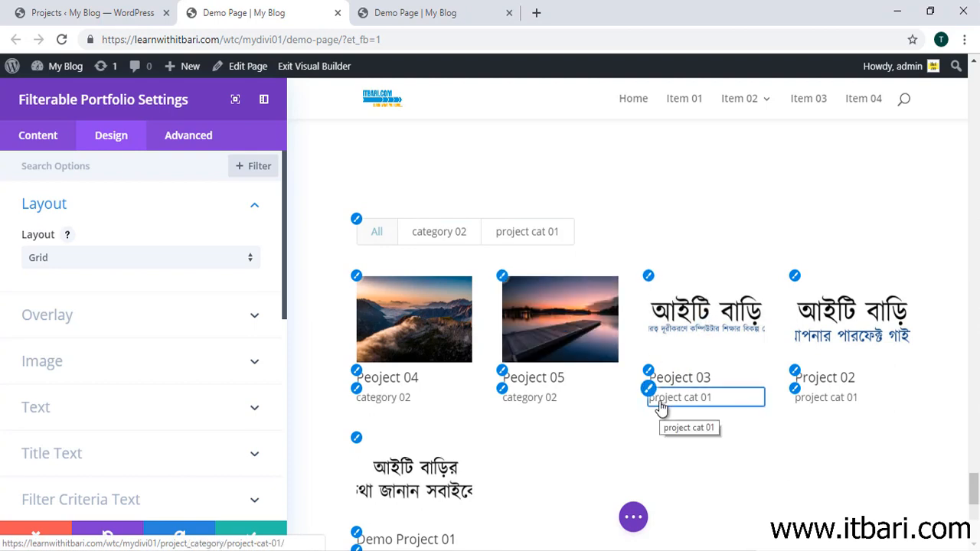
Try the four-way arrow as the overlay's hover icon, and set it to the solid upward triangle.
left_click(40, 314)
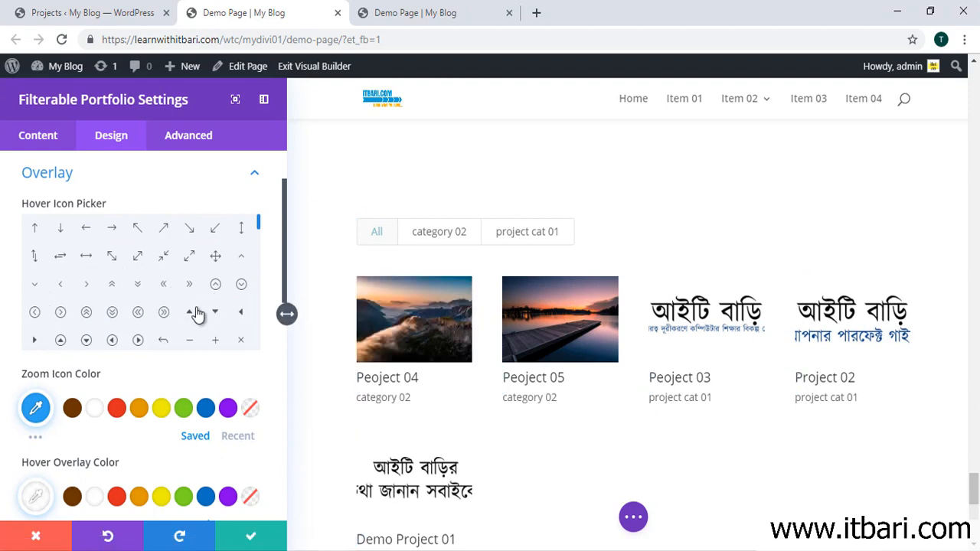
left_click(215, 260)
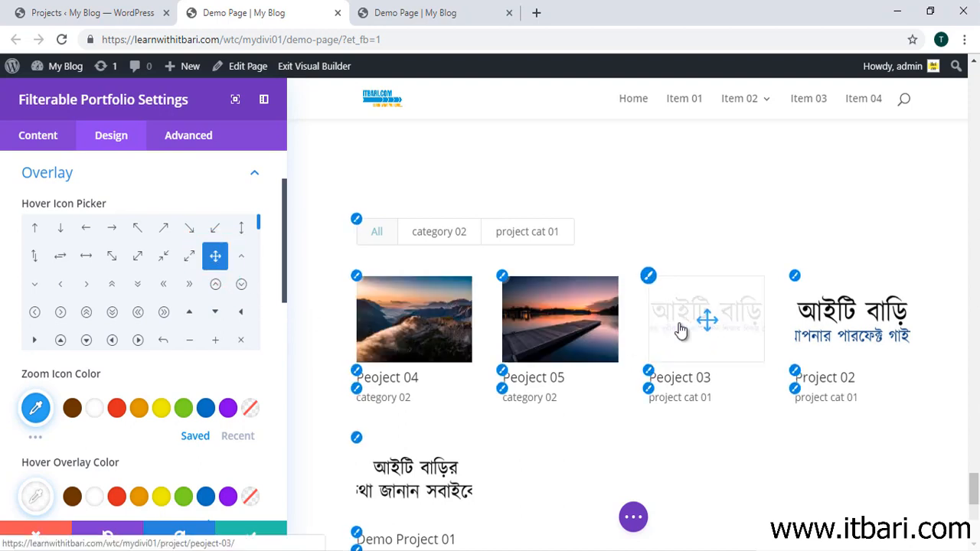
left_click(191, 315)
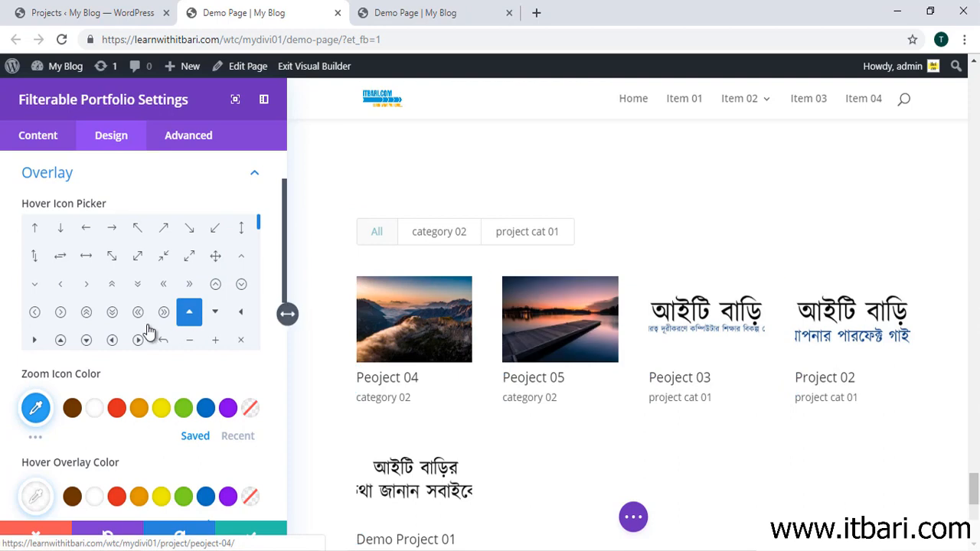
Set the overlay's zoom icon color to the red swatch.
scroll(150, 330, "down", 3)
scroll(114, 373, "down", 2)
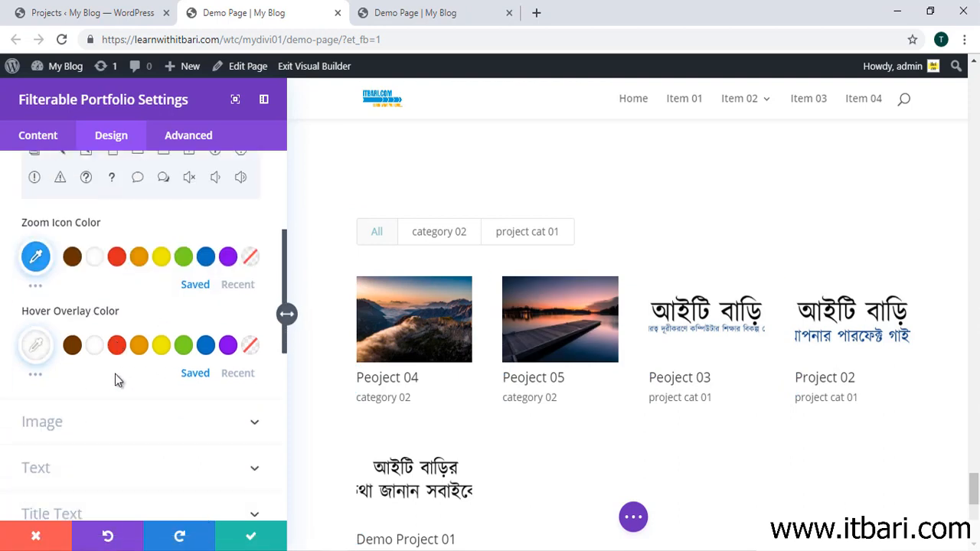
left_click(115, 257)
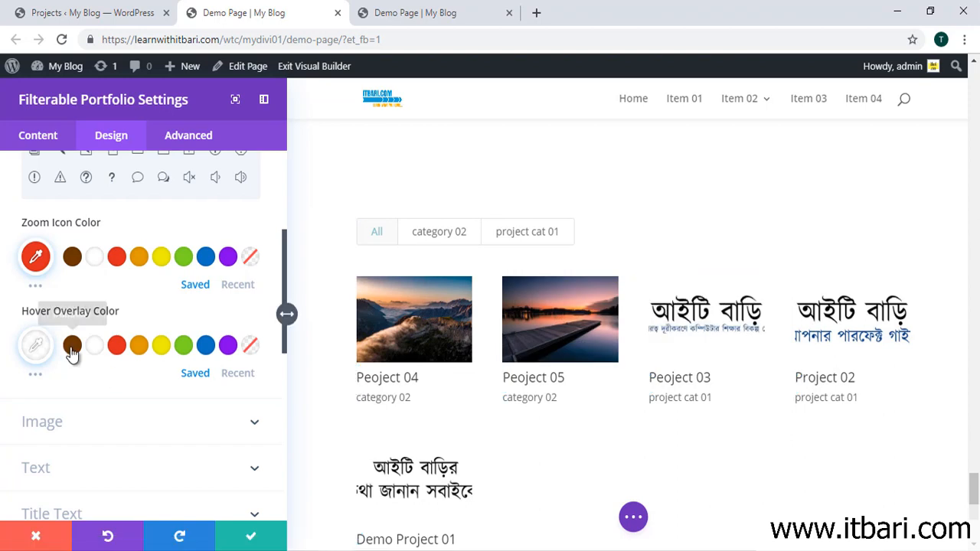
Set the hover overlay color to a semi-transparent red.
left_click(205, 345)
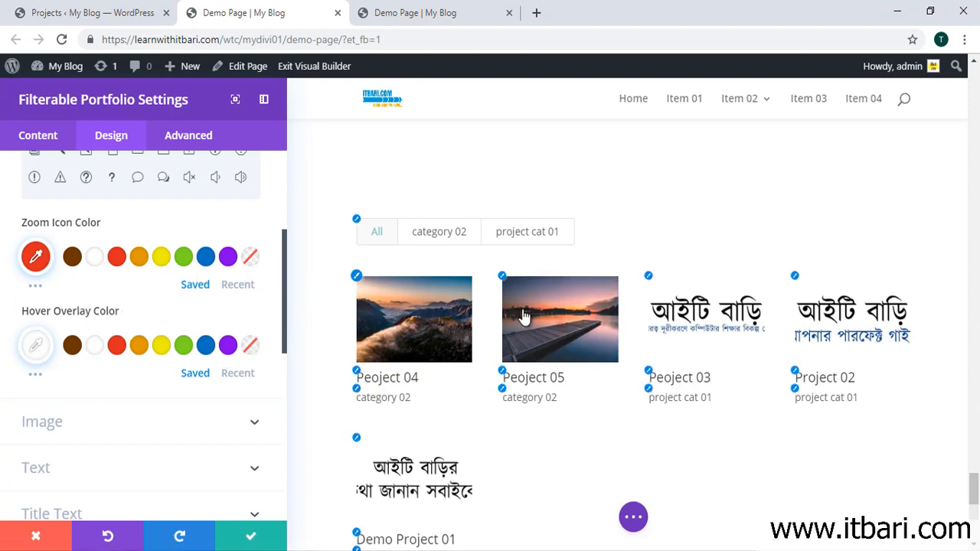
left_click(35, 345)
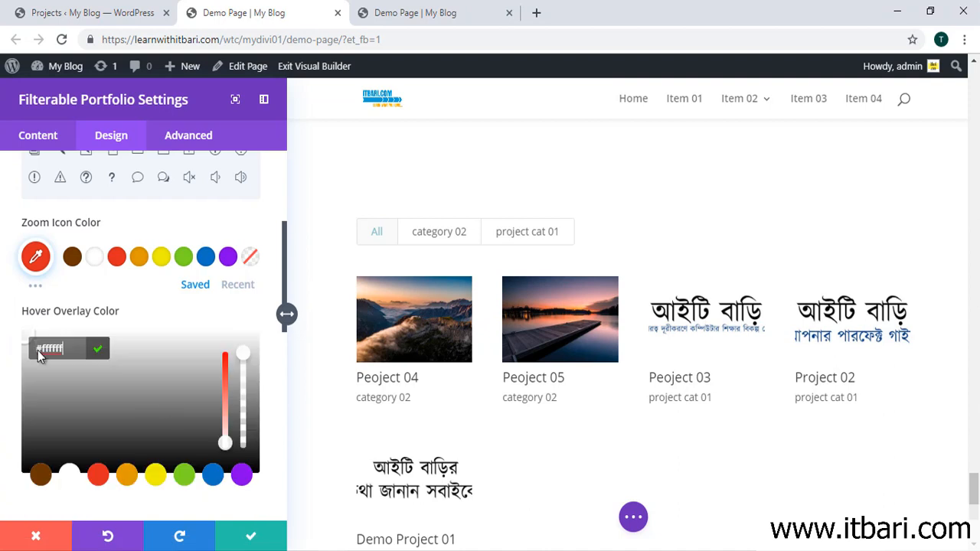
left_click_drag(228, 439, 239, 367)
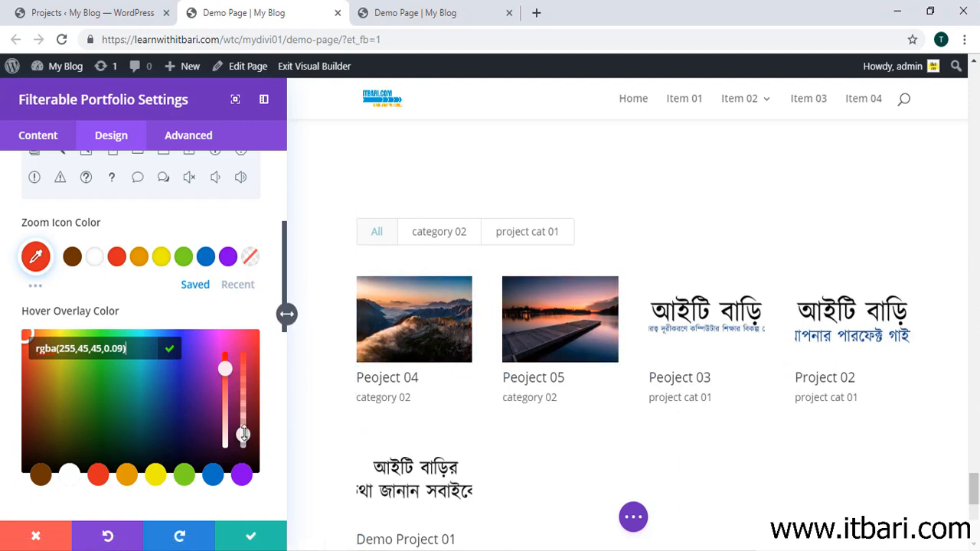
left_click(233, 322)
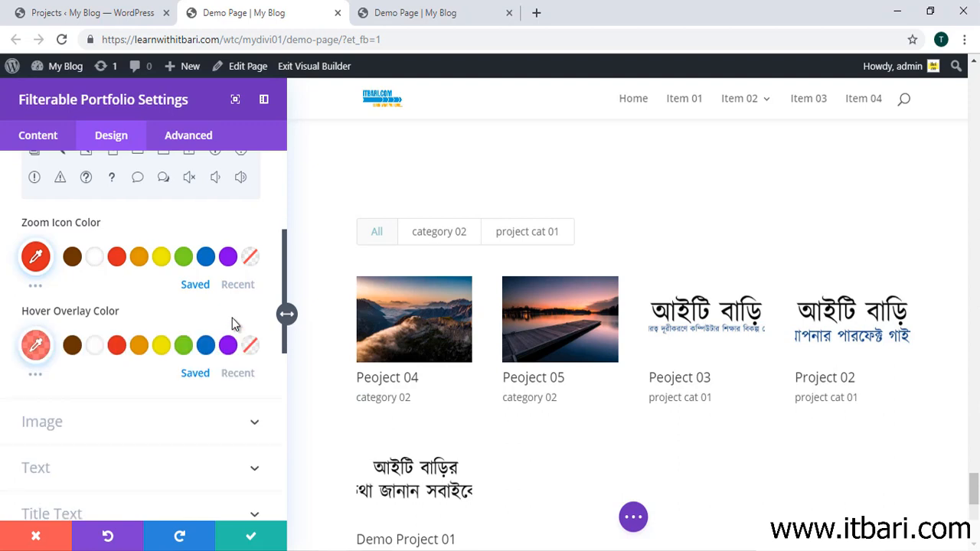
Review the Image options for rounded corners, borders, box shadow, color filters and blend mode.
scroll(232, 318, "down", 5)
left_click(245, 273)
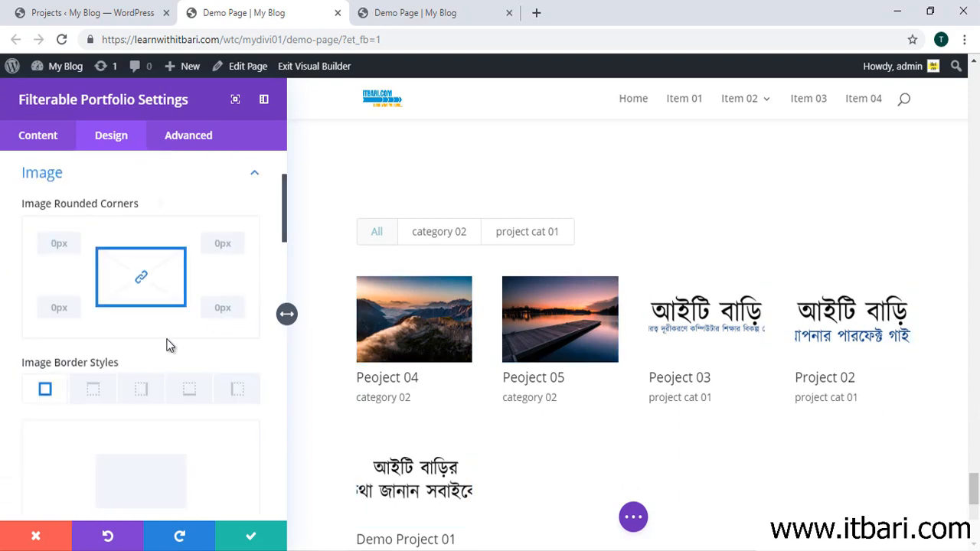
scroll(206, 383, "down", 2)
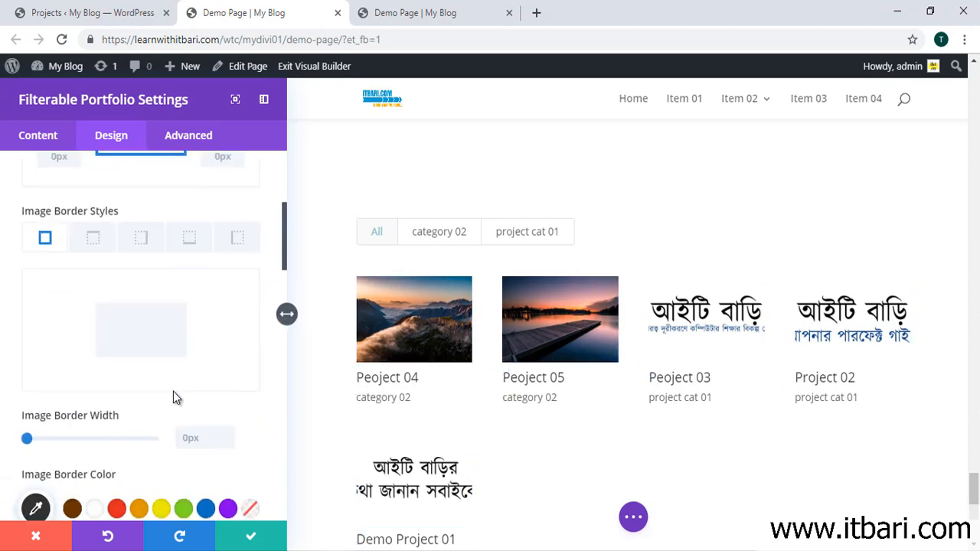
scroll(117, 348, "down", 2)
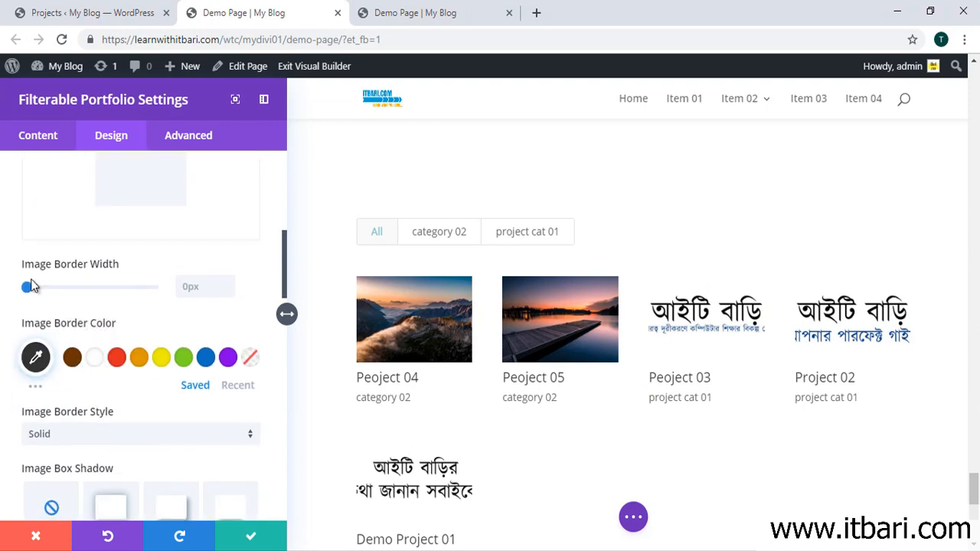
left_click_drag(25, 289, 5, 306)
scroll(128, 355, "down", 2)
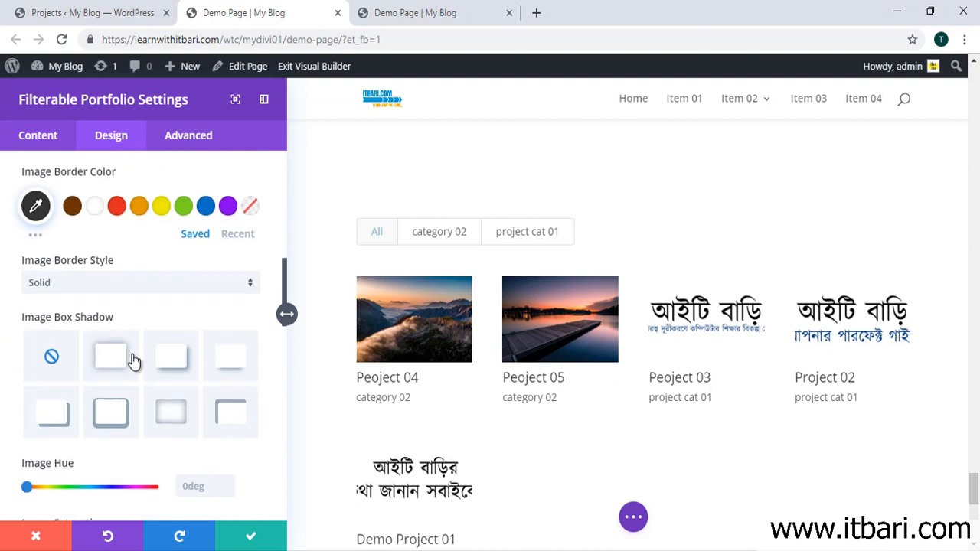
scroll(140, 329, "down", 2)
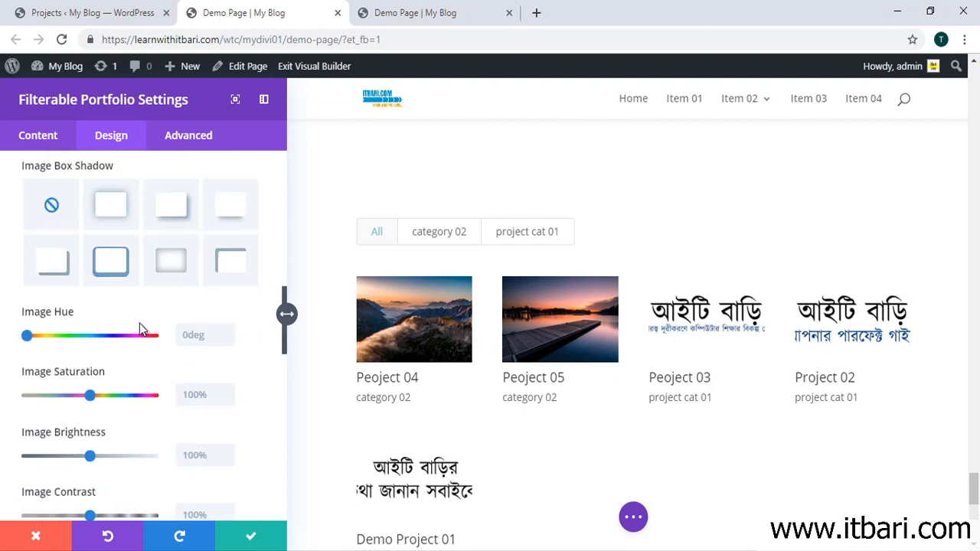
scroll(92, 321, "down", 5)
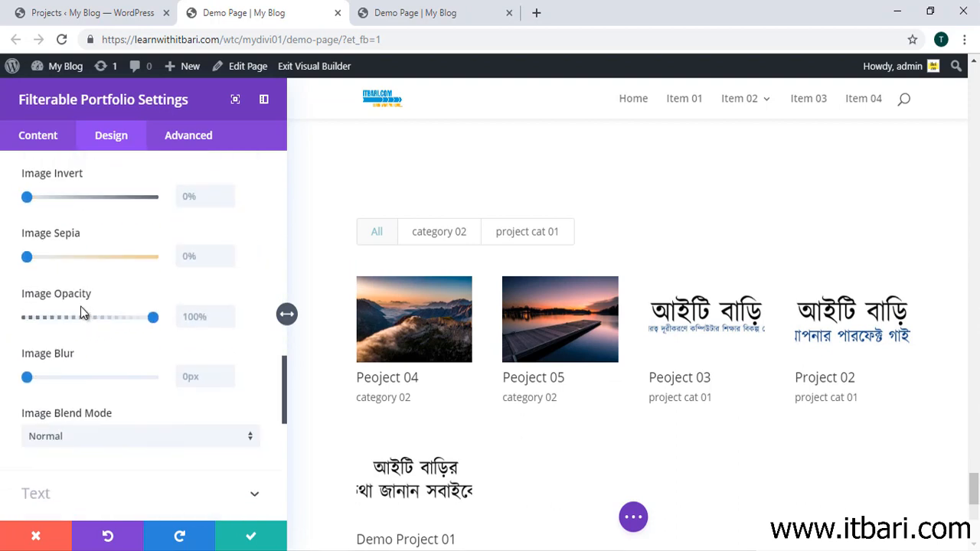
scroll(108, 329, "down", 2)
left_click(104, 297)
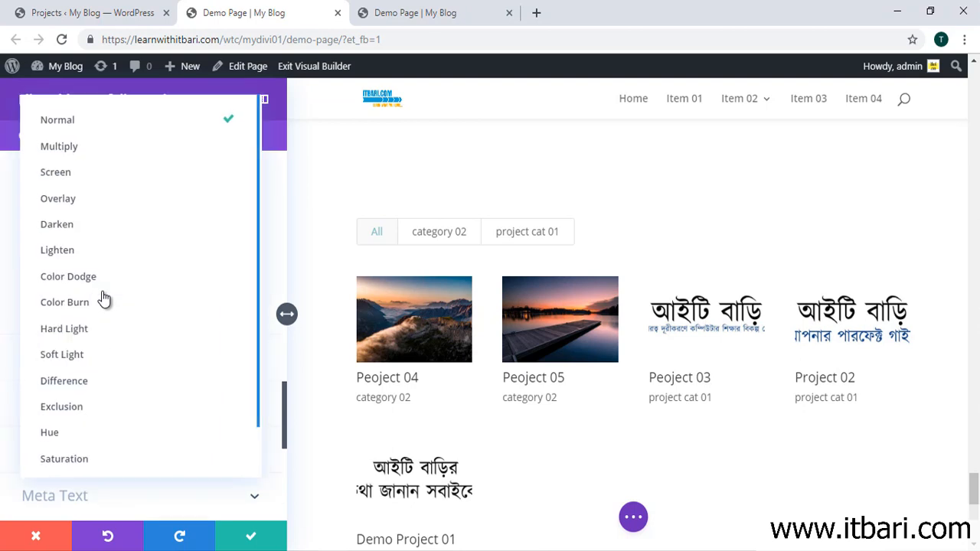
left_click(273, 181)
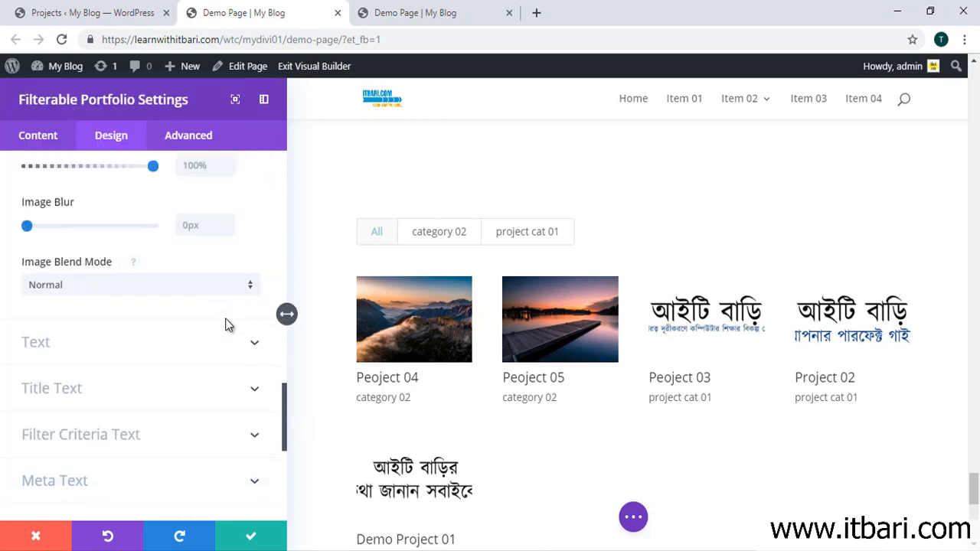
Try right text orientation for the portfolio, and set it to centered.
left_click(248, 340)
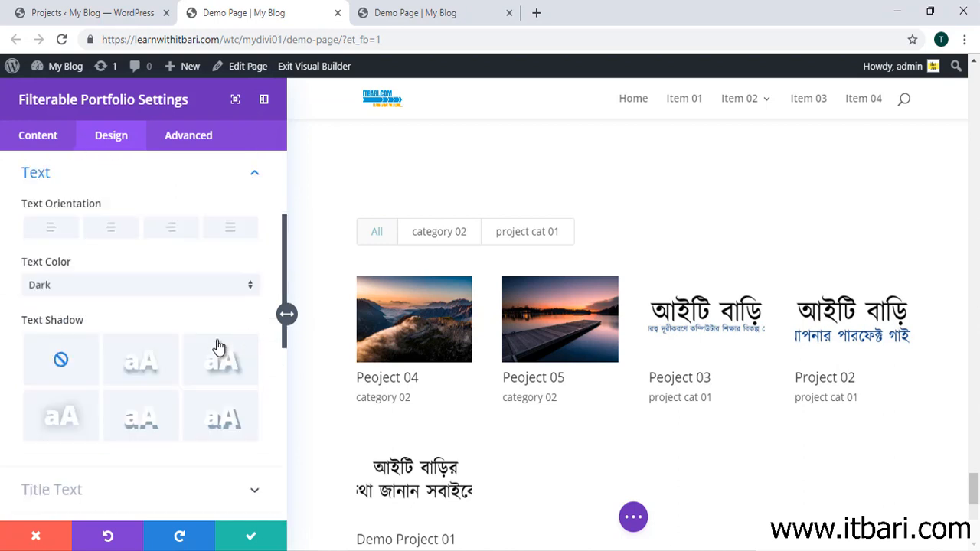
left_click(111, 228)
left_click(172, 228)
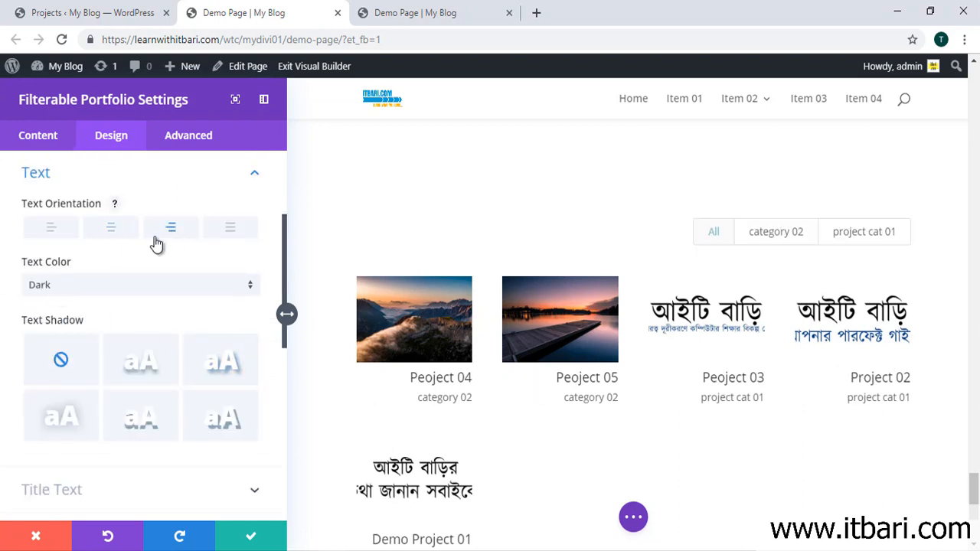
left_click(42, 238)
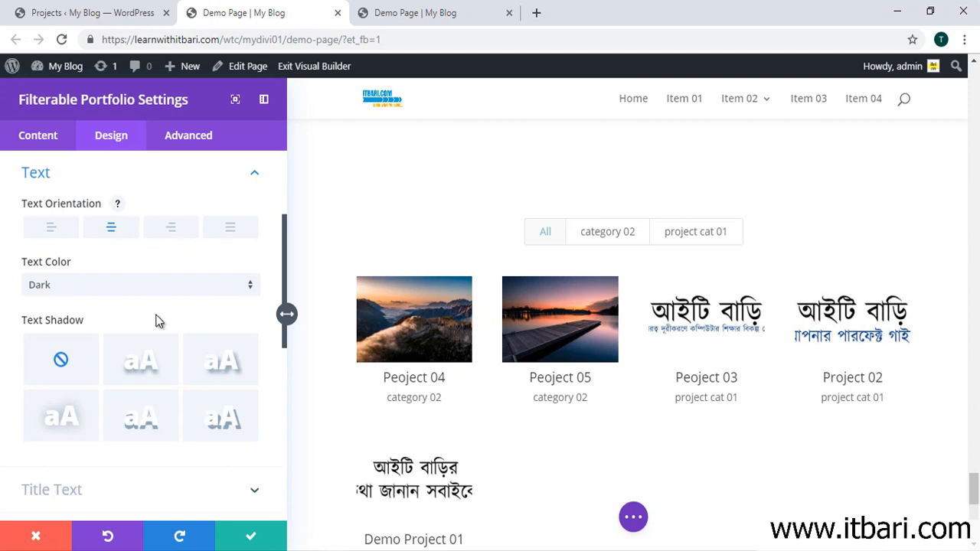
Expand the Filter Criteria Text options and view the available fonts, keeping the Default font.
scroll(183, 325, "down", 3)
scroll(208, 317, "down", 1)
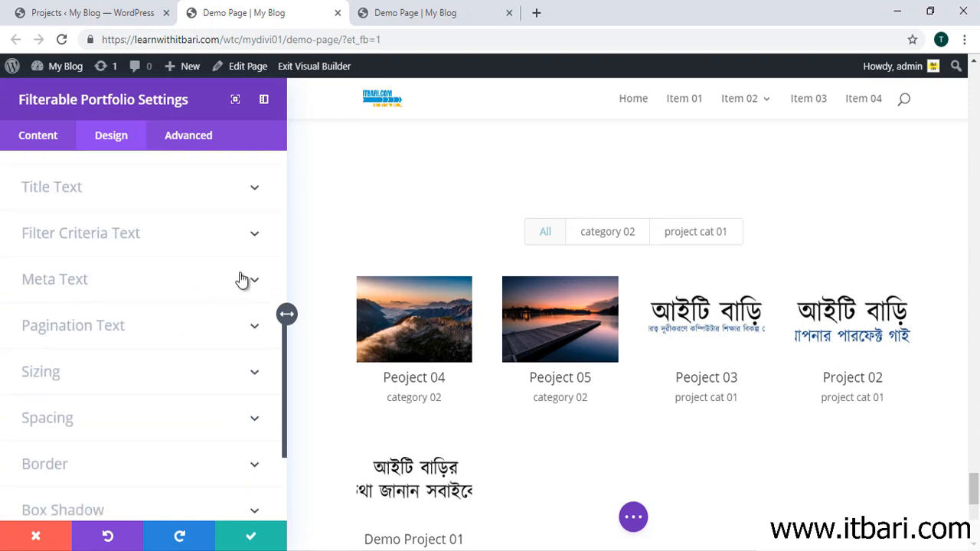
left_click(256, 234)
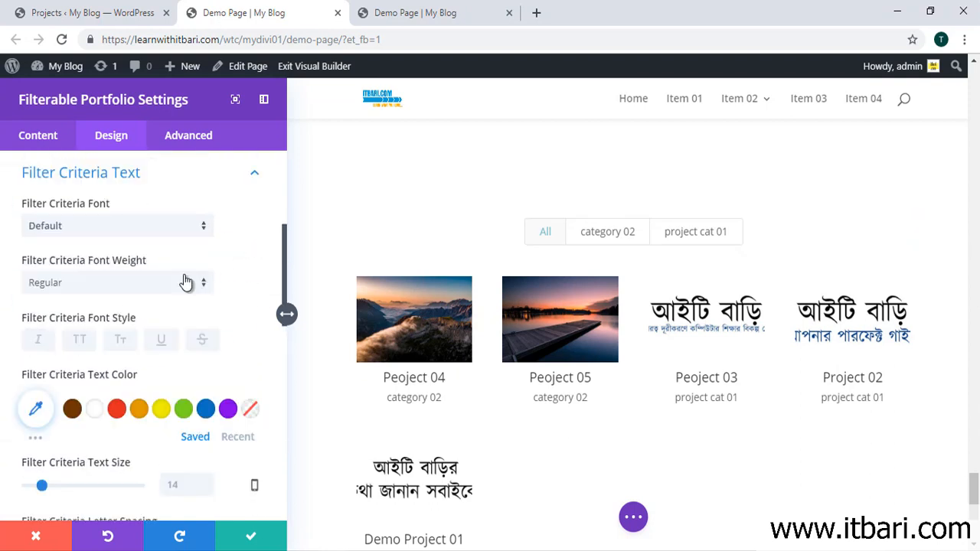
left_click(87, 233)
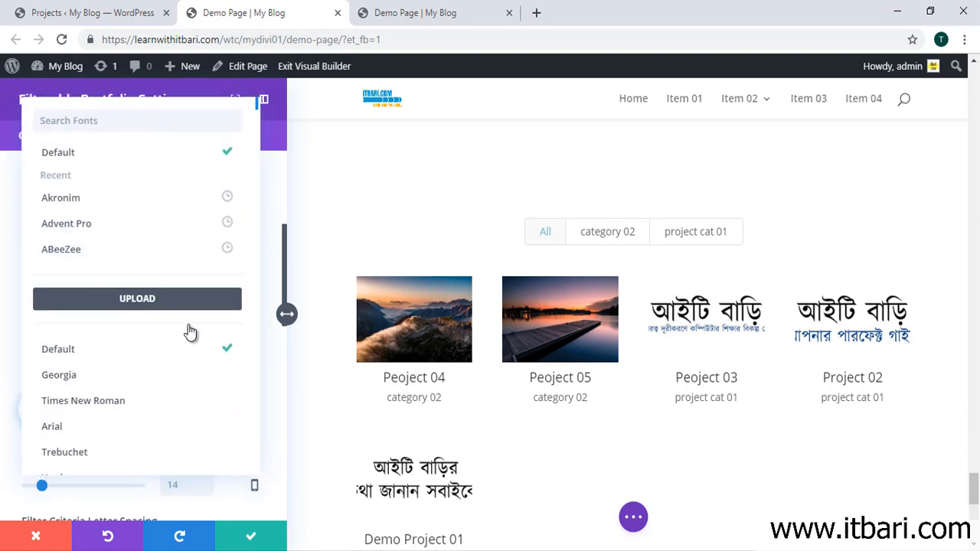
left_click(264, 222)
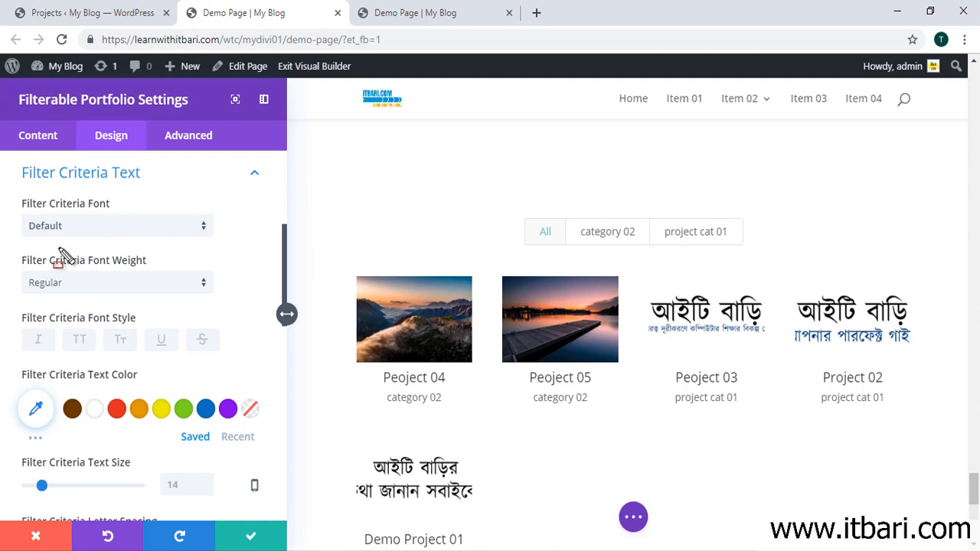
mouse_move(13, 156)
left_mouse_down()
mouse_move(137, 205)
mouse_move(202, 202)
left_mouse_up()
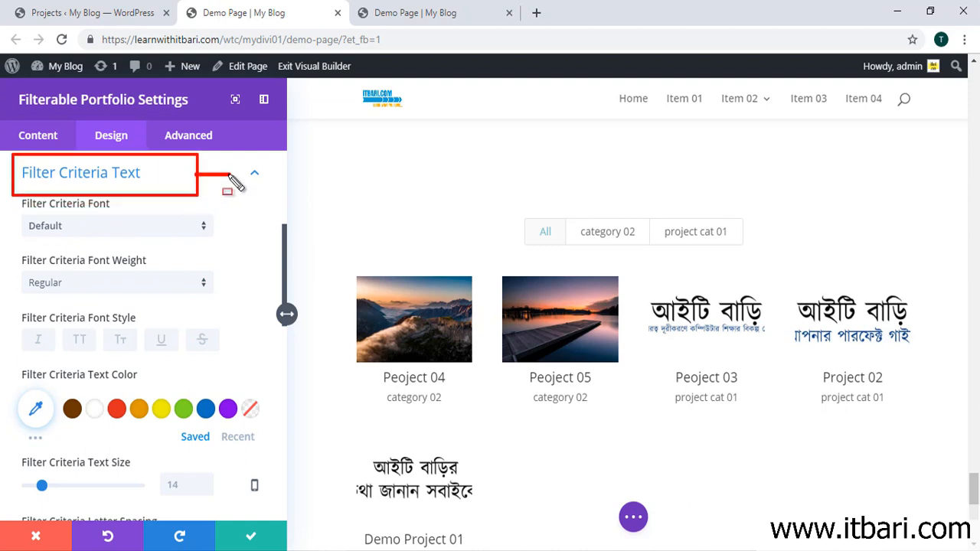
key("ctrl+z")
mouse_move(13, 156)
left_mouse_down()
mouse_move(217, 219)
mouse_move(228, 190)
left_mouse_up()
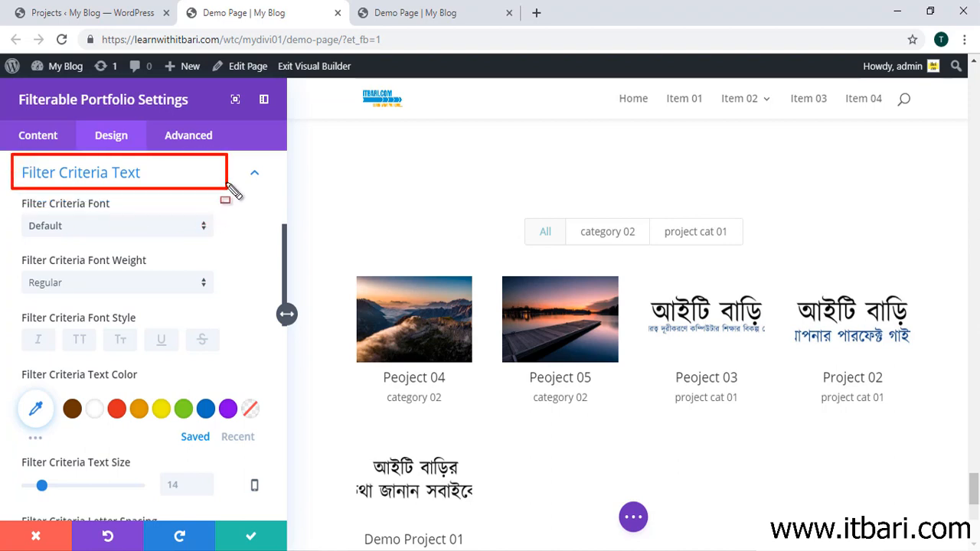
mouse_move(309, 161)
left_mouse_down()
mouse_move(824, 403)
mouse_move(919, 527)
mouse_move(929, 513)
left_mouse_up()
mouse_move(6, 312)
left_mouse_down()
mouse_move(73, 361)
mouse_move(67, 356)
left_mouse_up()
key("ctrl+z")
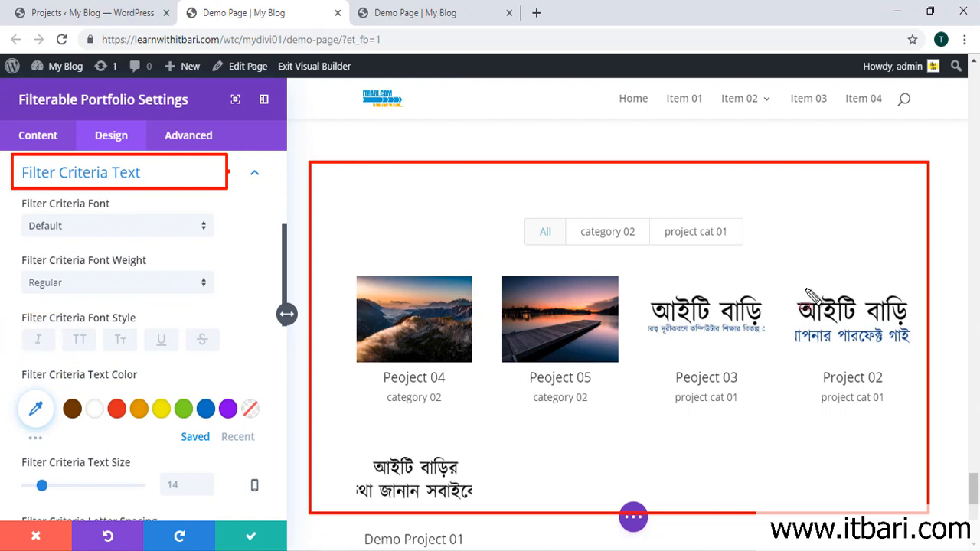
key("Escape")
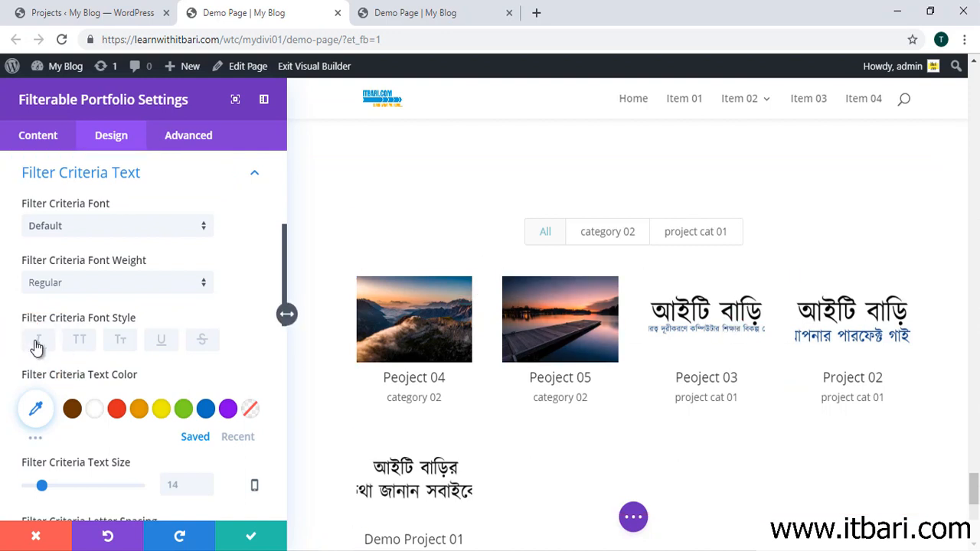
Apply the italic font style to the filter criteria text and check it on the portfolio's category filters.
left_click_drag(484, 202, 765, 269)
left_click_drag(7, 154, 188, 194)
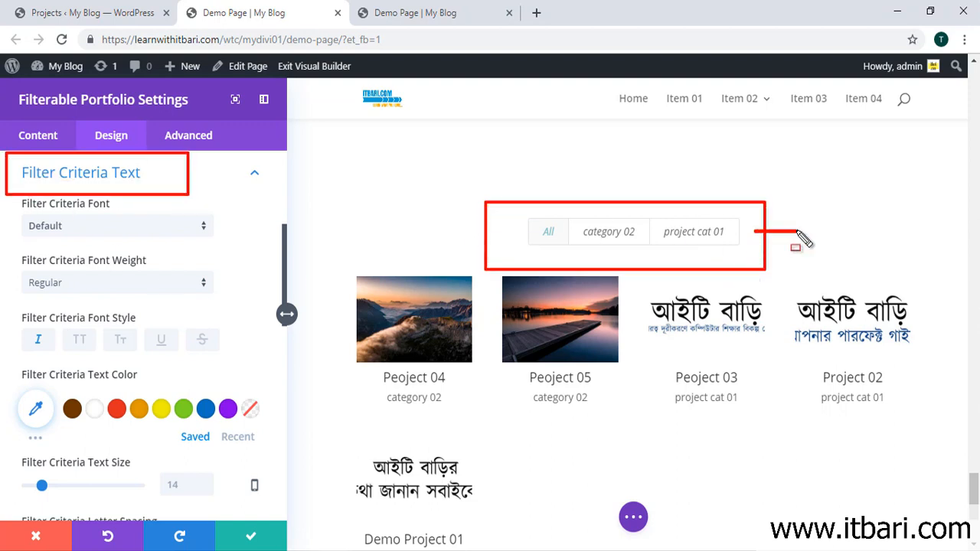
key("Escape")
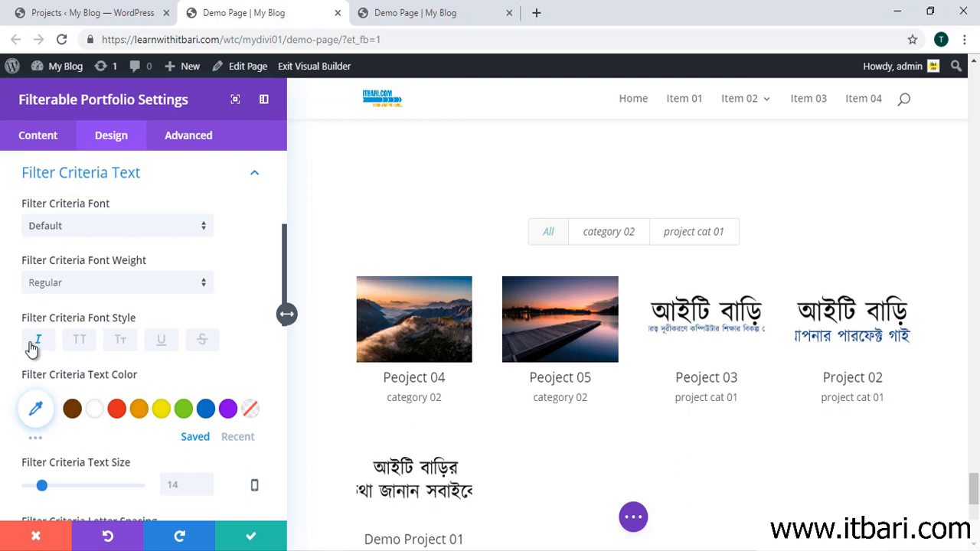
Try red and blue for the filter criteria text color, and set it to orange.
scroll(34, 352, "down", 2)
left_click(117, 333)
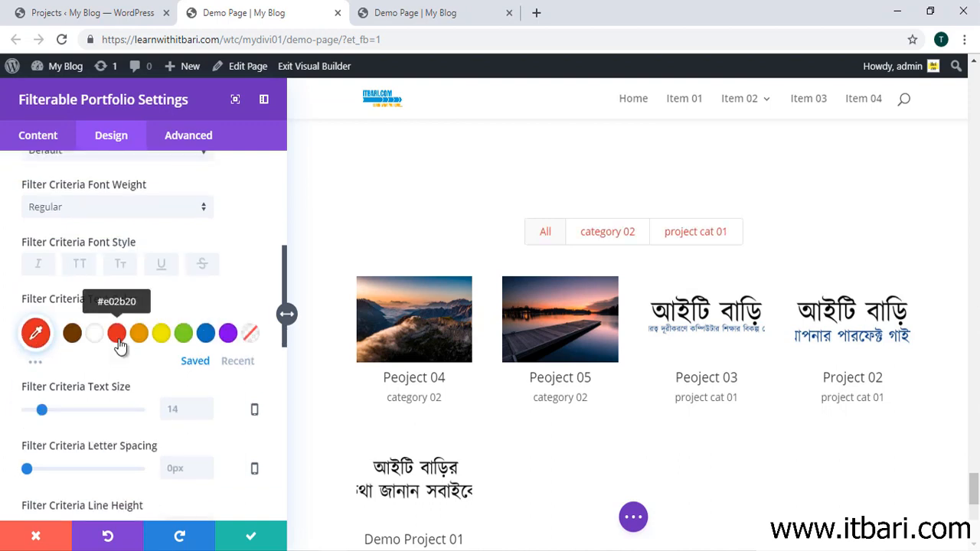
left_click(203, 338)
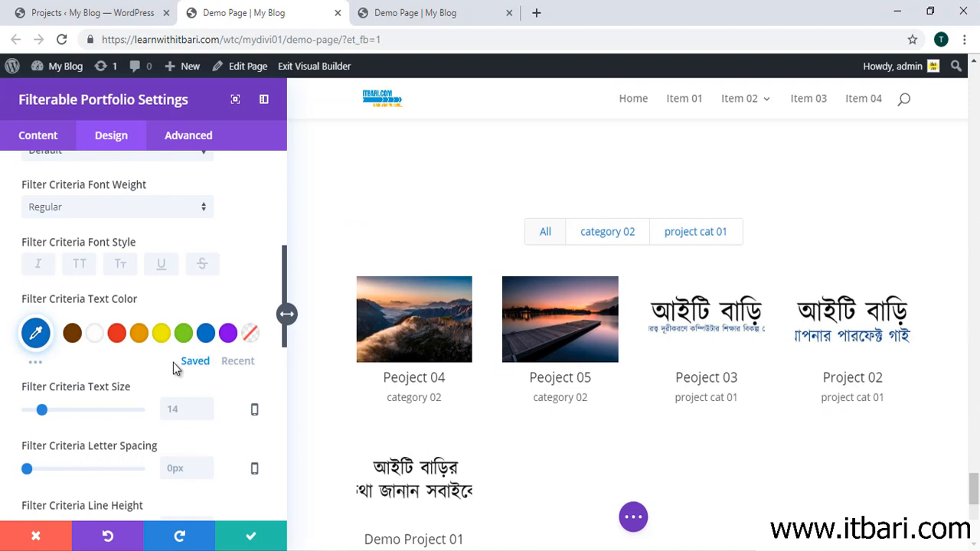
left_click(137, 333)
Set the filter criteria text size to 20 px and try the letter spacing control.
scroll(137, 341, "down", 2)
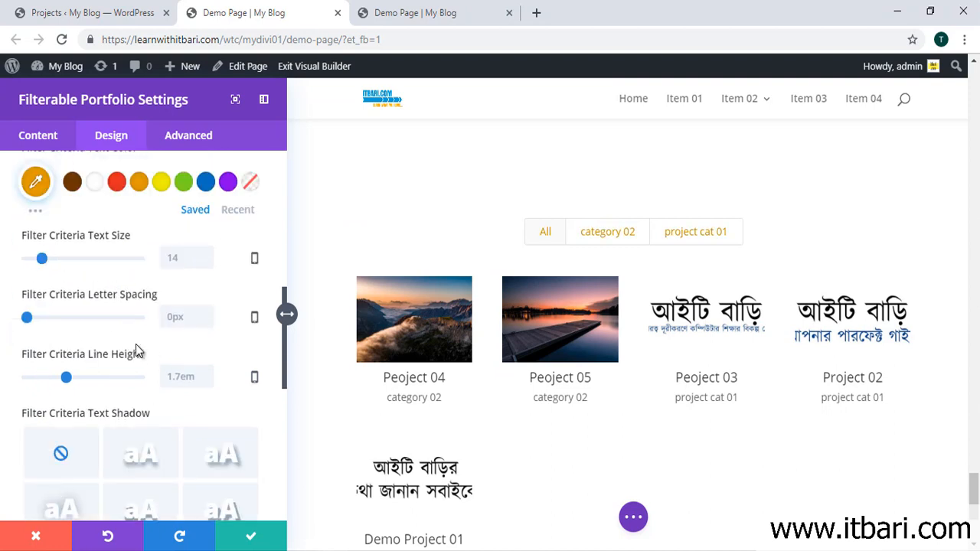
left_click_drag(44, 261, 50, 264)
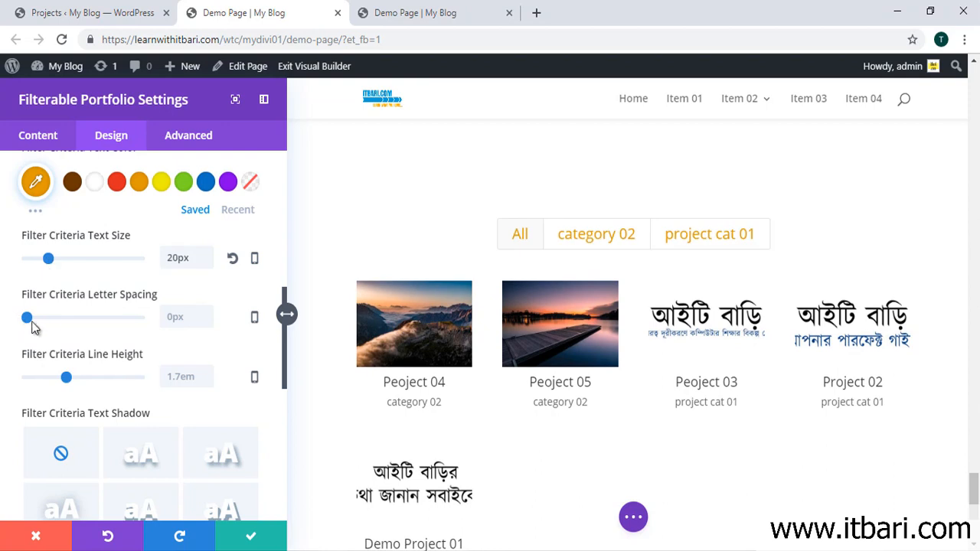
mouse_move(31, 326)
left_mouse_down()
mouse_move(37, 322)
mouse_move(28, 321)
left_mouse_up()
Expand the Meta Text options and review its font, alignment, color and shadow settings against the project categories on the page.
scroll(135, 372, "down", 2)
scroll(137, 375, "down", 2)
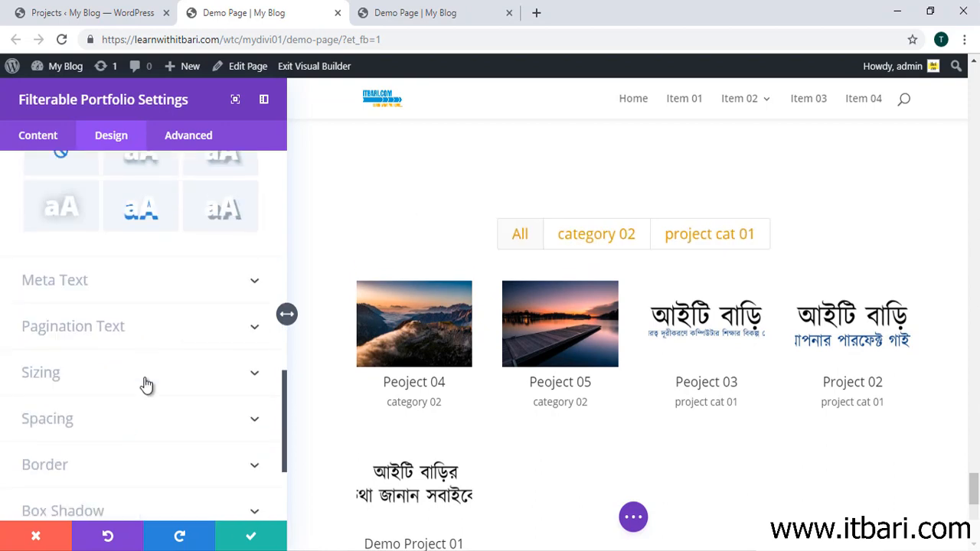
left_click(224, 285)
scroll(346, 397, "down", 1)
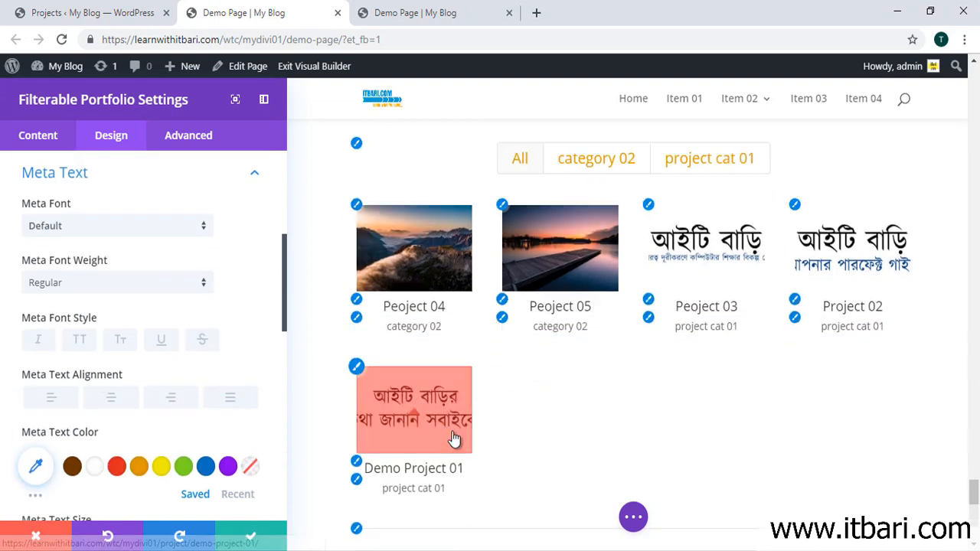
scroll(153, 429, "down", 4)
scroll(153, 443, "down", 4)
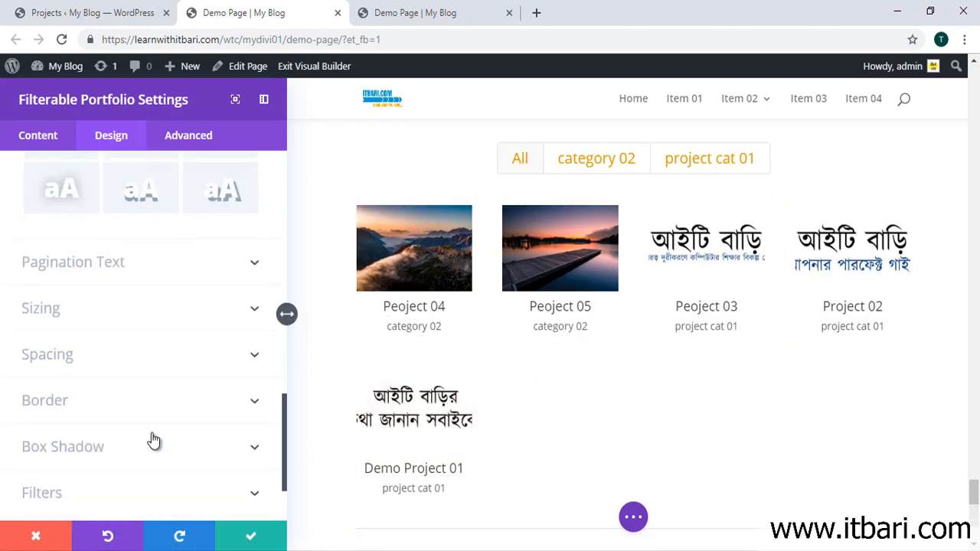
Expand the Pagination Text options and review the font, alignment, color, size, spacing and shadow settings.
left_click(147, 264)
scroll(505, 457, "down", 2)
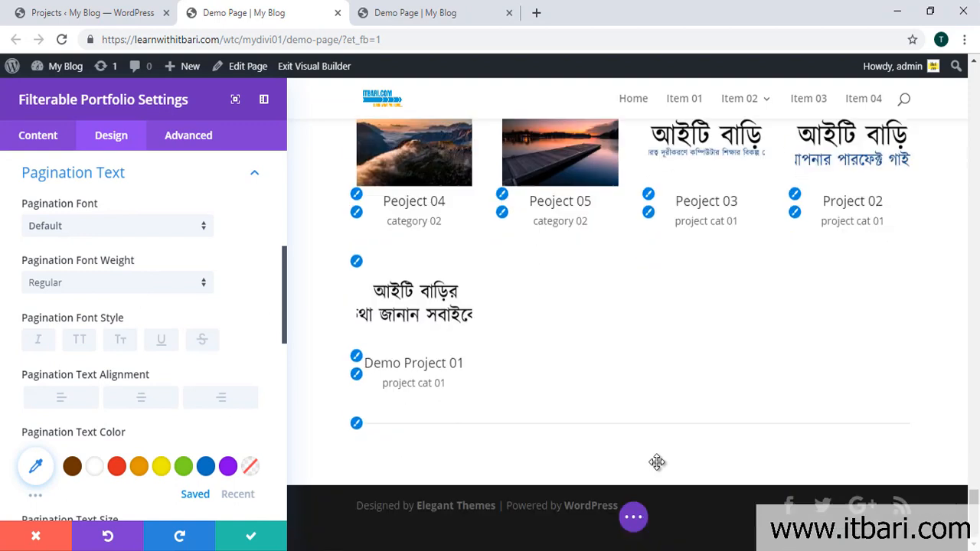
scroll(533, 334, "up", 3)
scroll(115, 385, "down", 8)
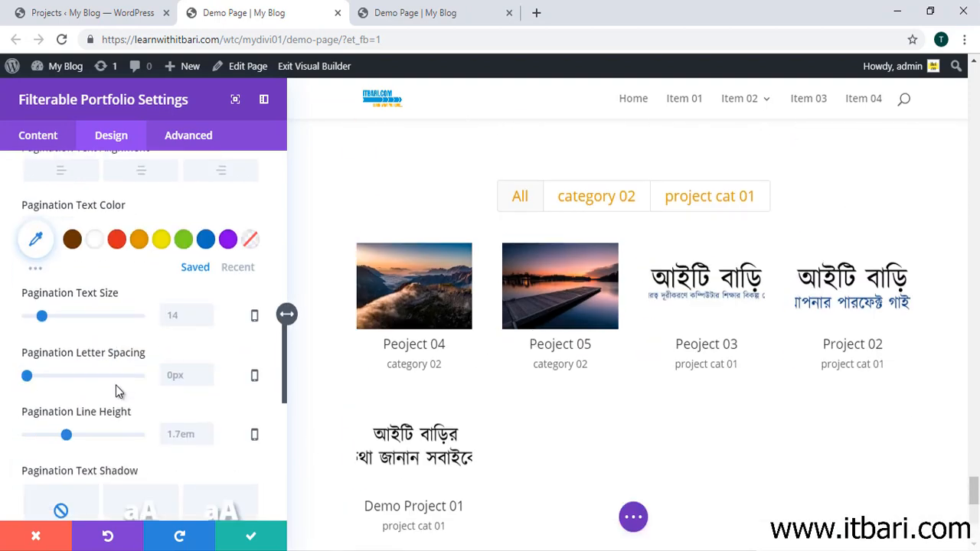
scroll(118, 391, "down", 1)
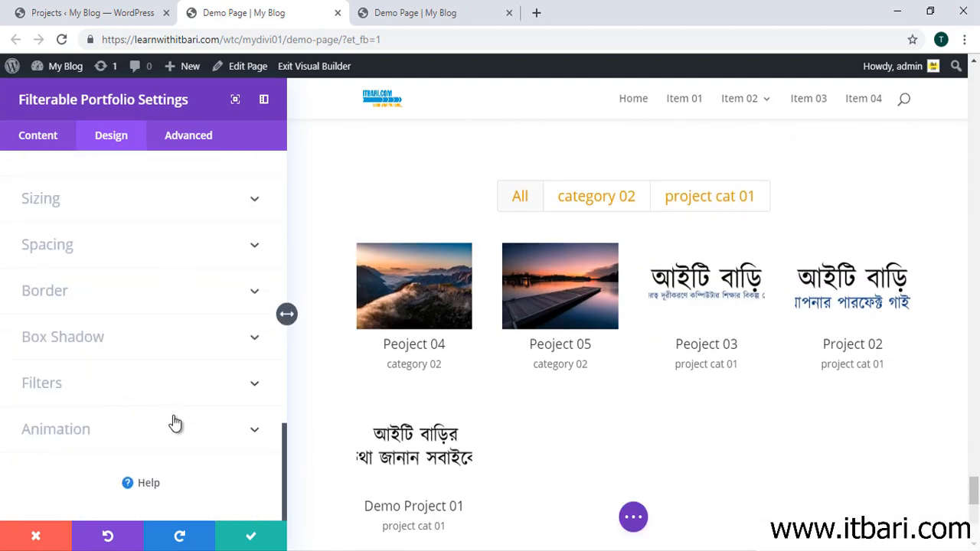
Look over the portfolio's design sections and pagination options once more, and save the Filterable Portfolio settings.
scroll(184, 405, "up", 15)
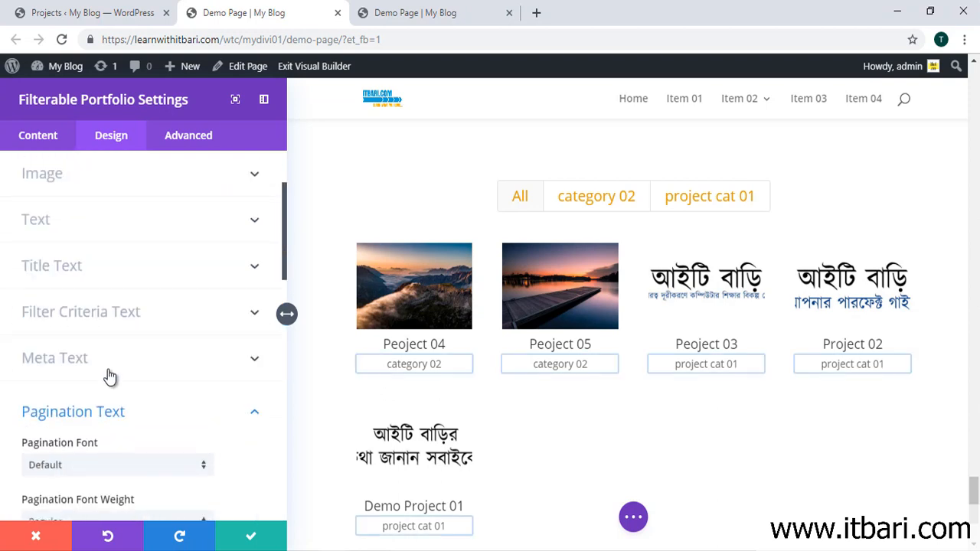
scroll(135, 335, "up", 4)
scroll(500, 388, "down", 5)
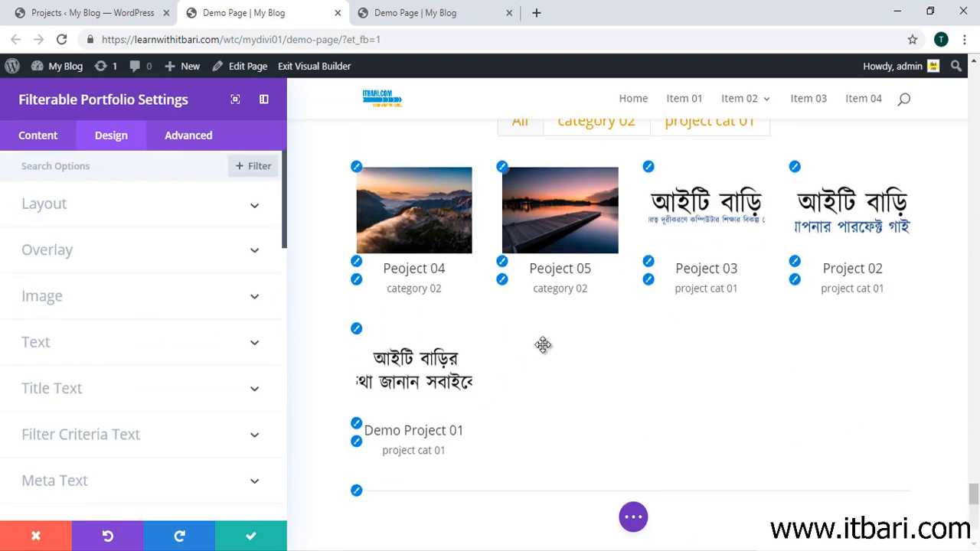
scroll(143, 312, "down", 5)
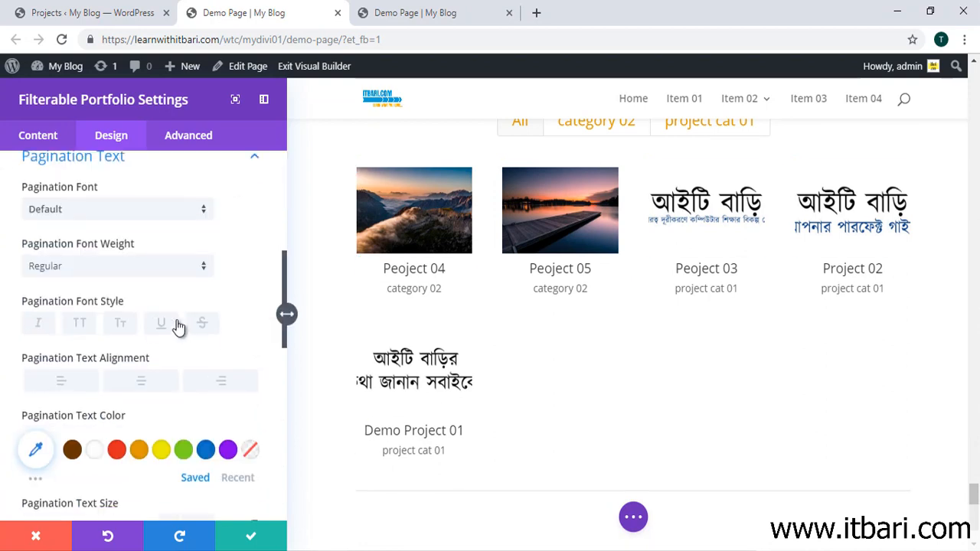
scroll(179, 328, "down", 5)
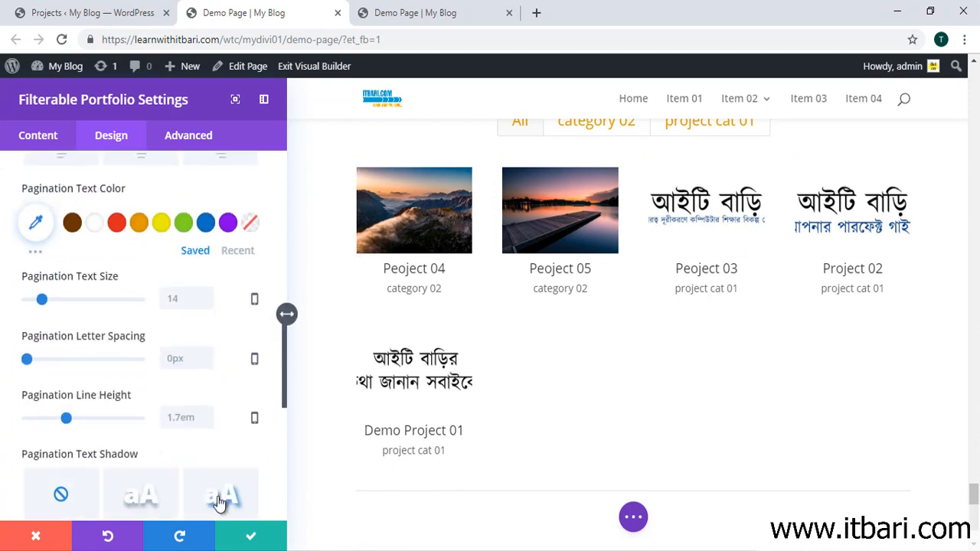
left_click(246, 534)
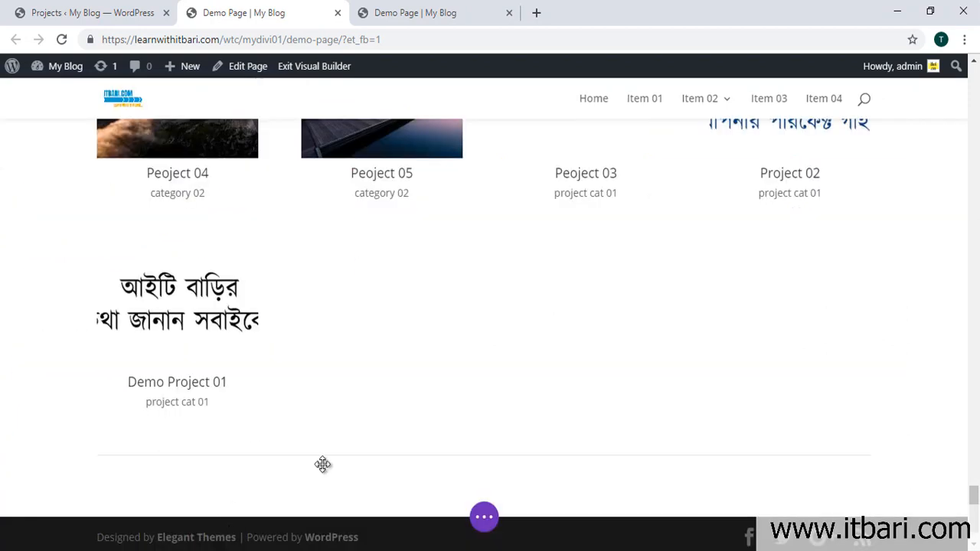
Insert a single-column row below the filterable portfolio and add a Gallery module to it.
left_click(489, 474)
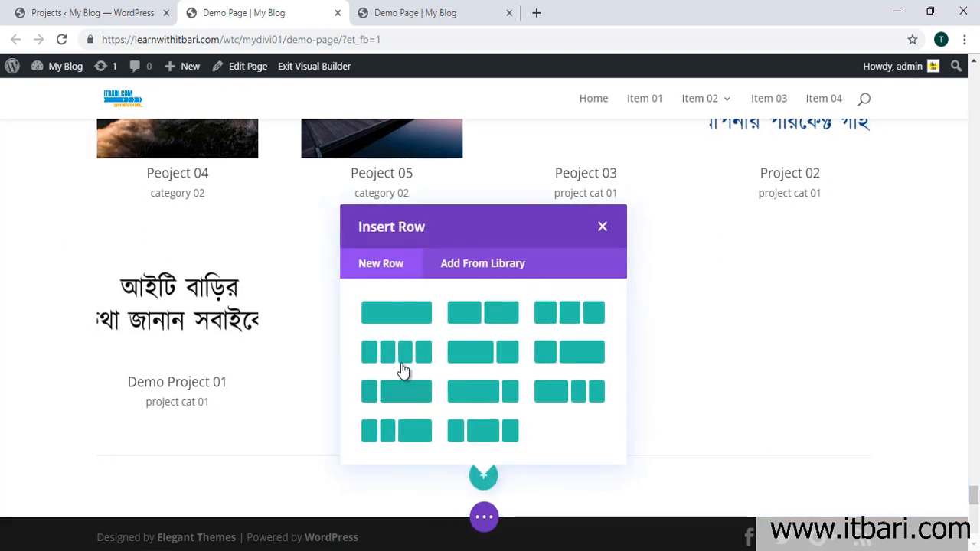
left_click(398, 316)
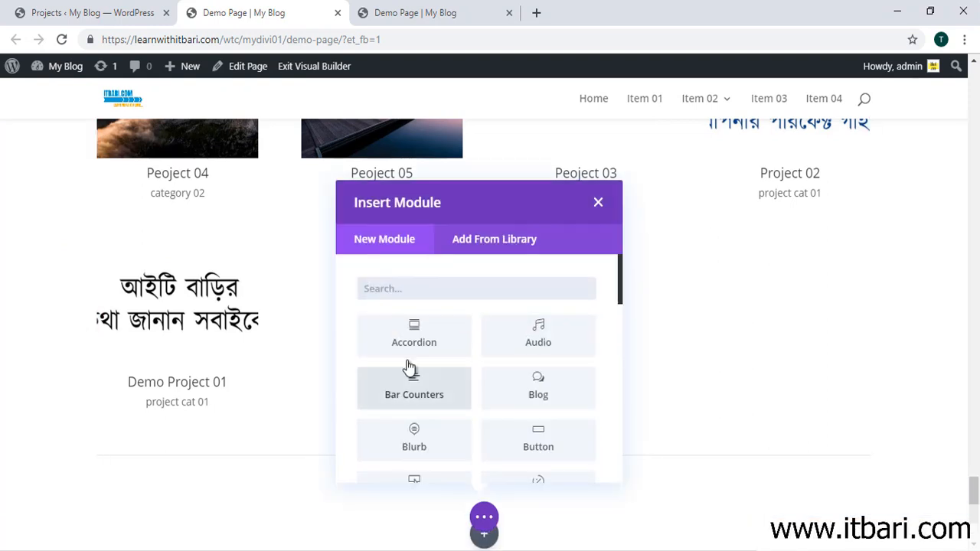
scroll(392, 360, "down", 4)
scroll(413, 373, "down", 2)
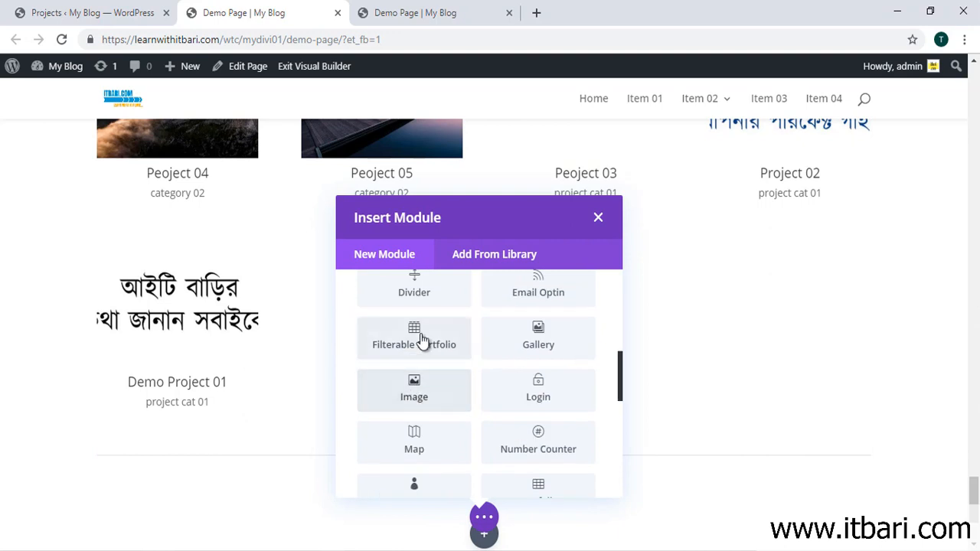
left_click(538, 346)
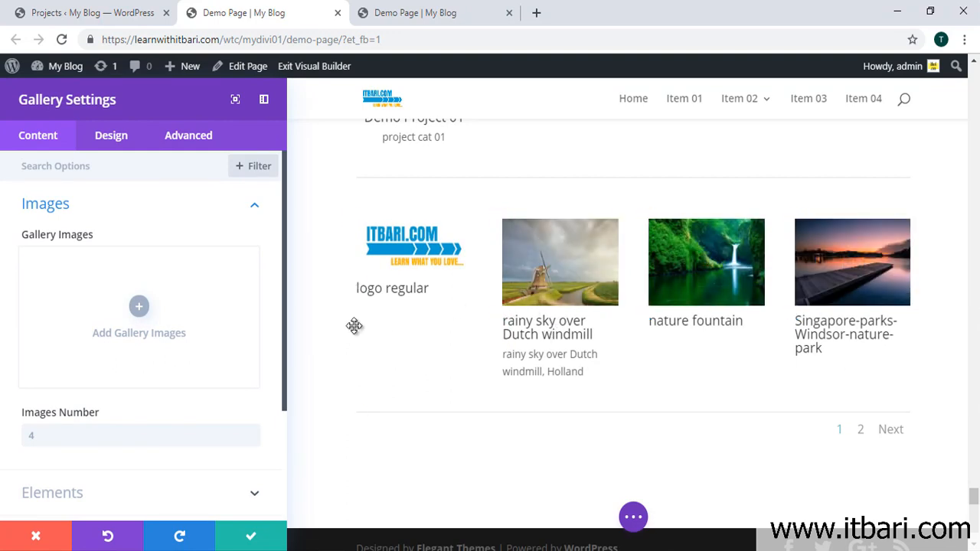
Add seven gallery images from the media library: the mountain park, green road, three itbari images, lake dock and nature fountain.
scroll(122, 308, "down", 2)
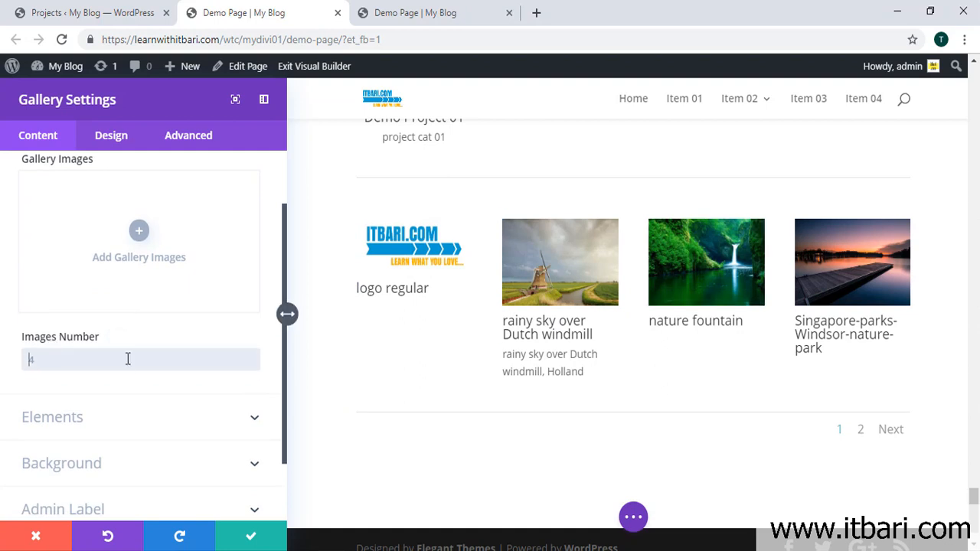
left_click(134, 230)
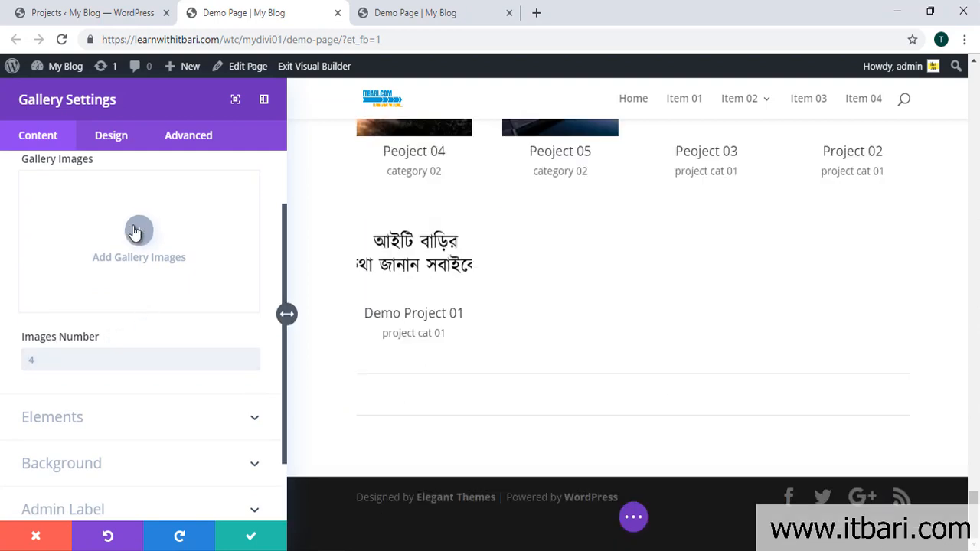
left_click(104, 273)
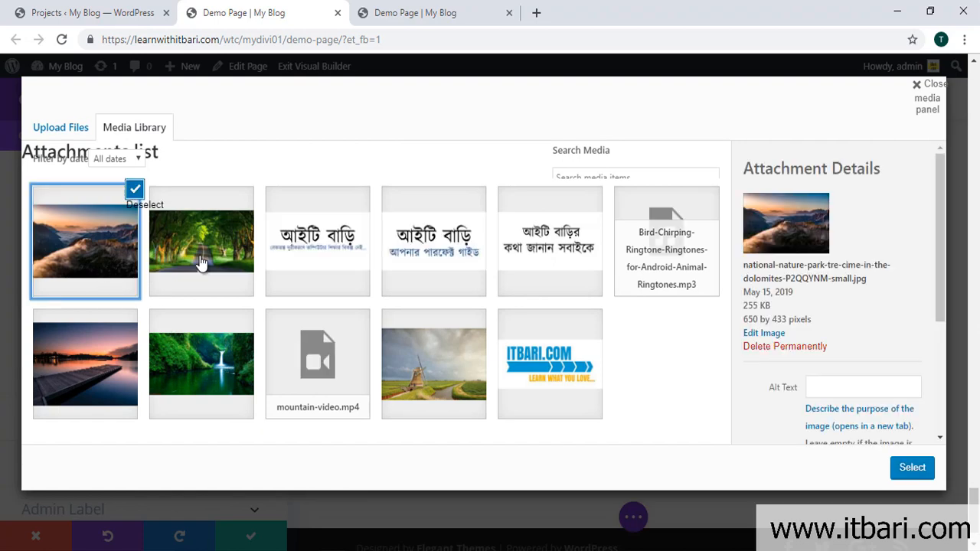
left_click(201, 259)
left_click(332, 275)
left_click(475, 266)
left_click(550, 260)
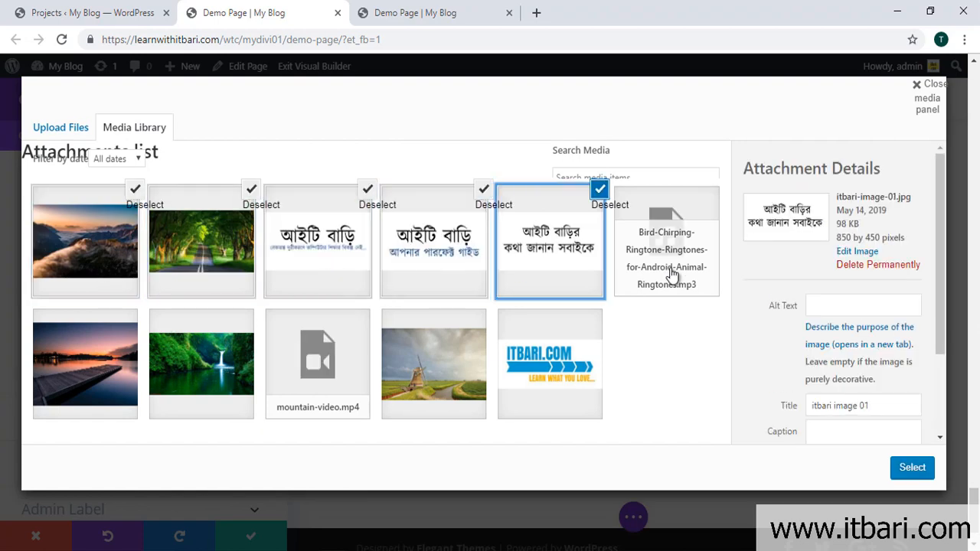
left_click(63, 375)
left_click(167, 348)
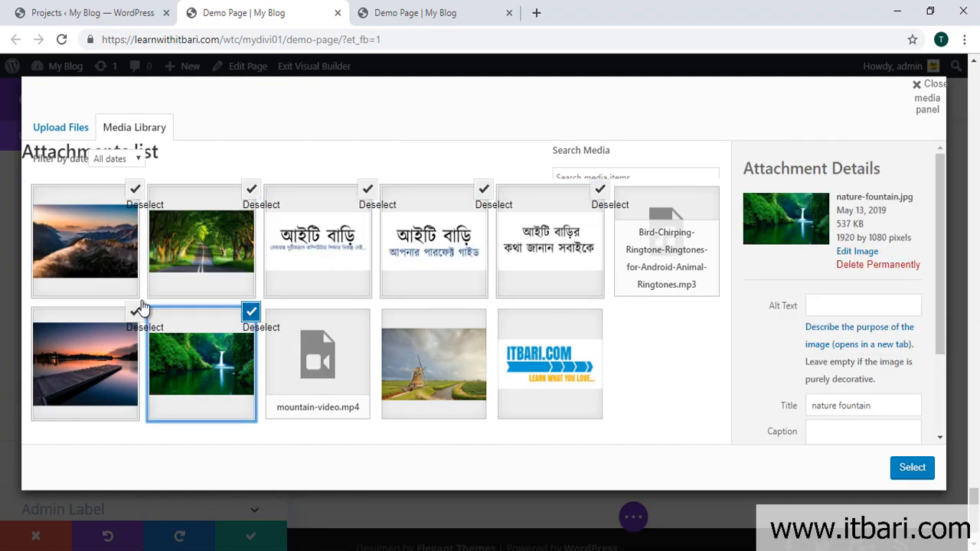
left_click(911, 468)
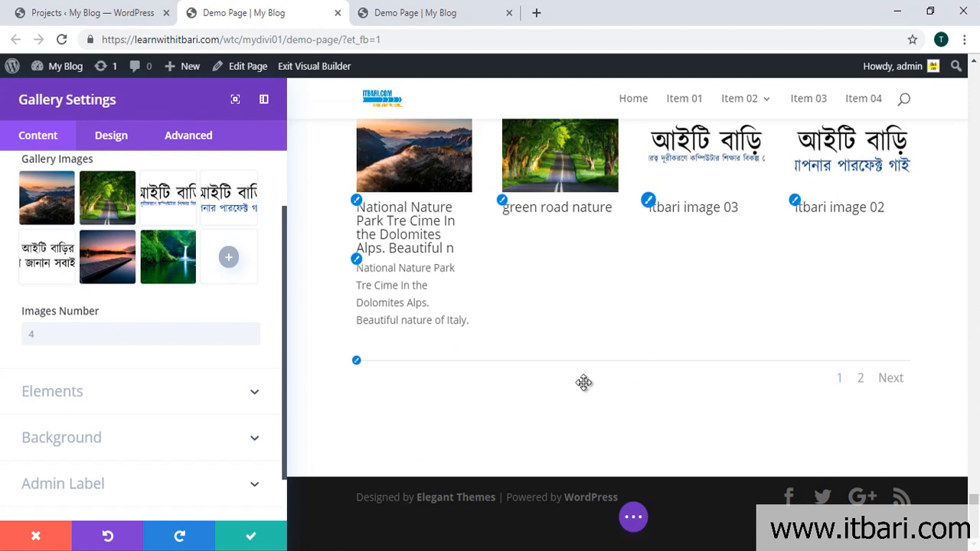
Compare the gallery with the portfolio above it on the page, and save the gallery settings.
scroll(658, 299, "up", 3)
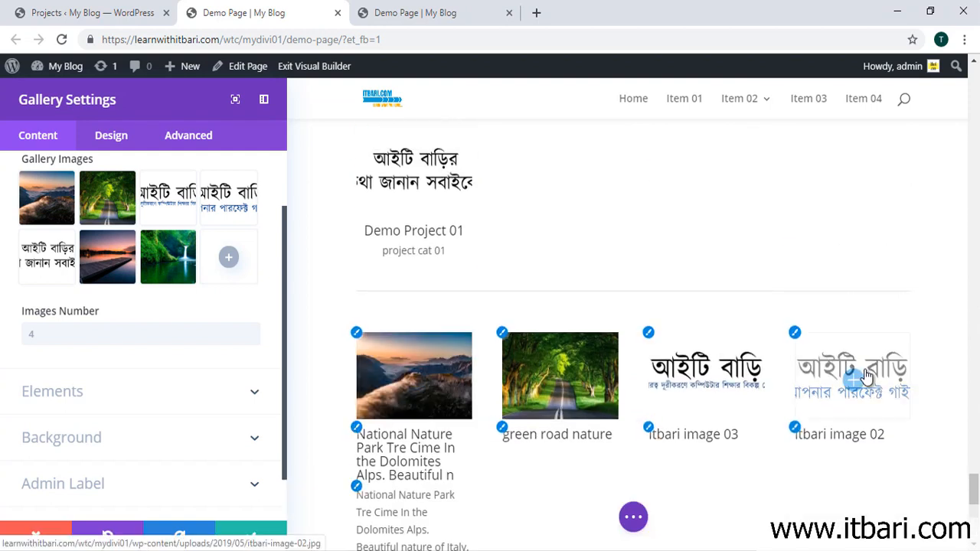
scroll(861, 373, "up", 2)
scroll(651, 321, "down", 3)
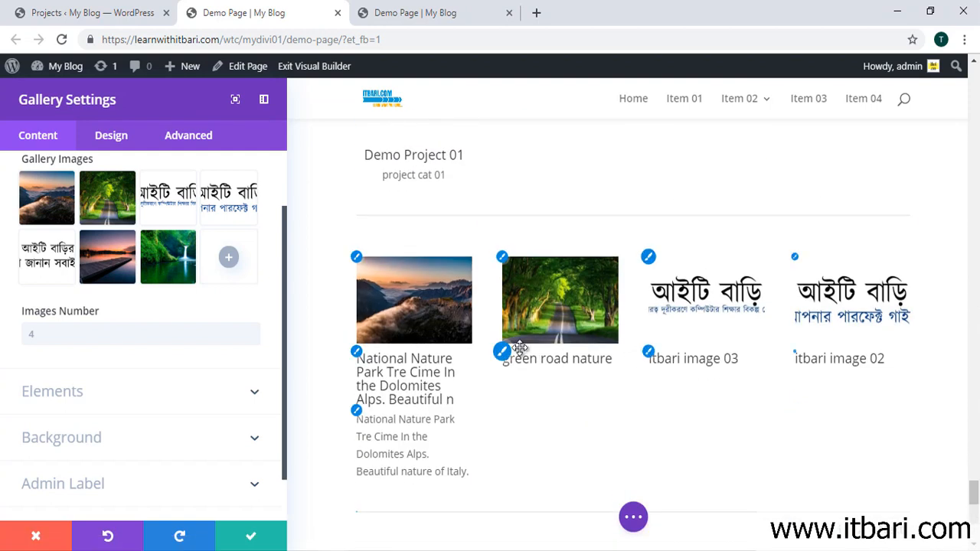
scroll(509, 329, "up", 3)
scroll(487, 349, "up", 1)
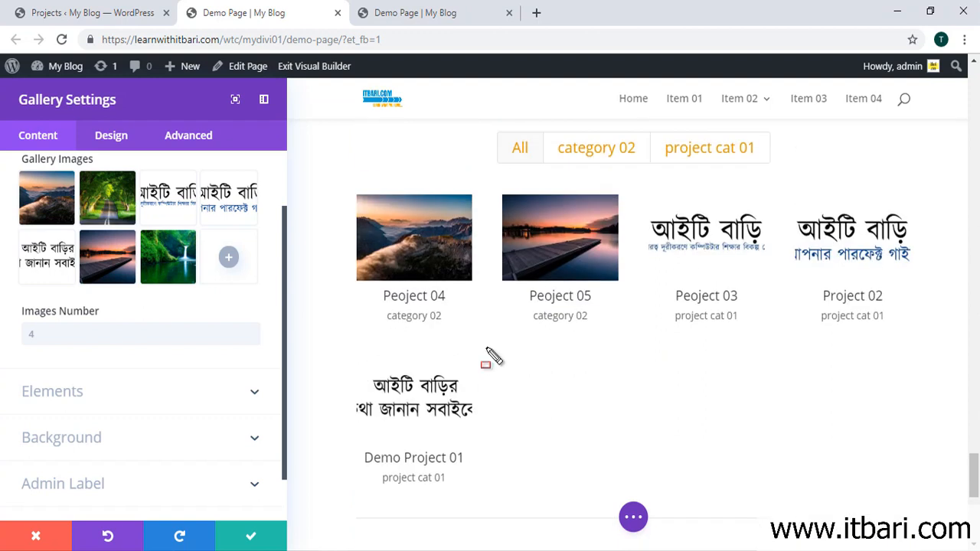
scroll(870, 459, "down", 4)
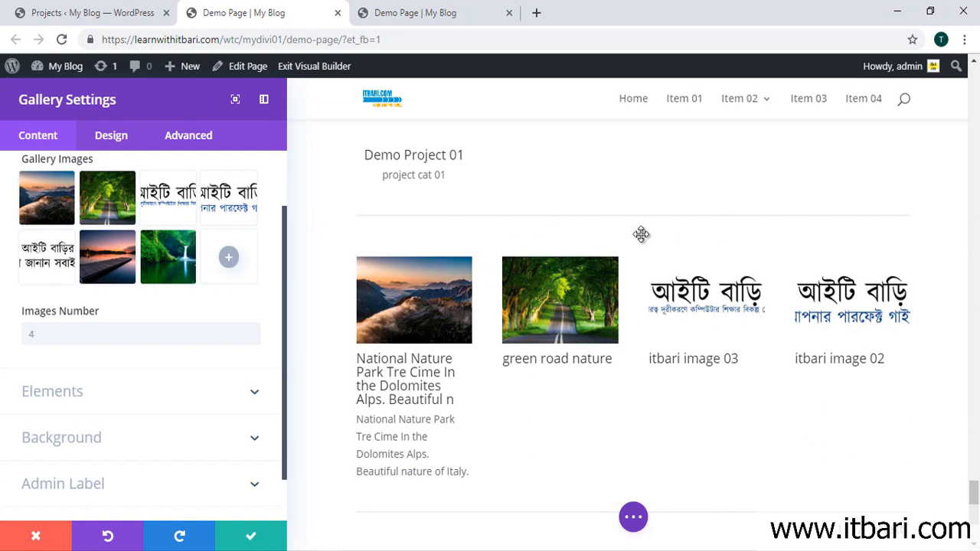
left_click(250, 536)
Increase the top padding of the gallery row to separate it from the portfolio above.
scroll(531, 281, "up", 4)
scroll(354, 333, "down", 8)
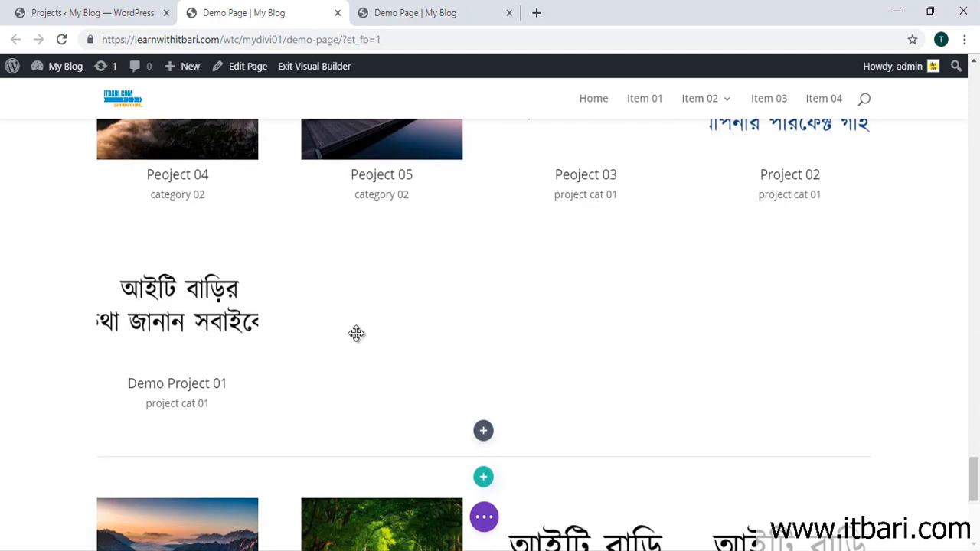
scroll(406, 318, "up", 3)
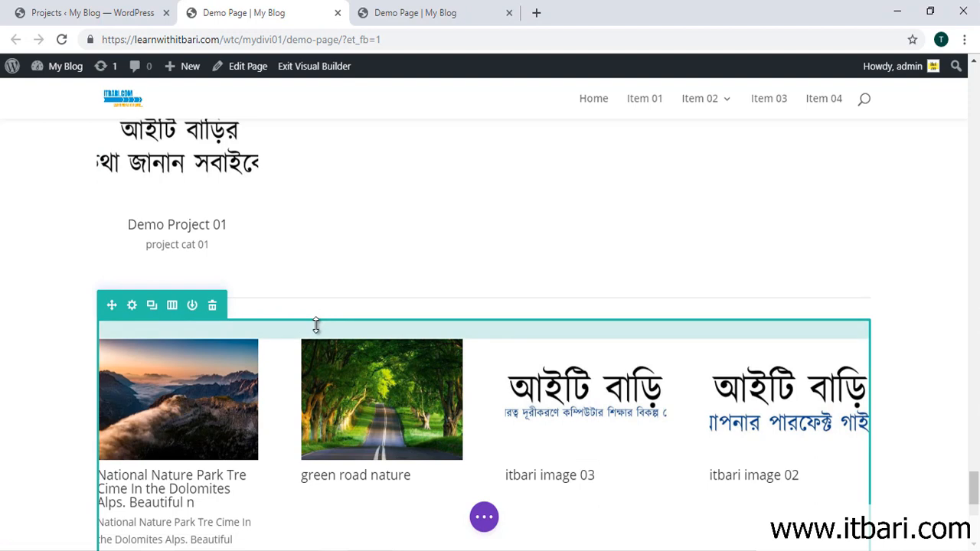
left_click_drag(316, 325, 349, 488)
scroll(434, 378, "down", 3)
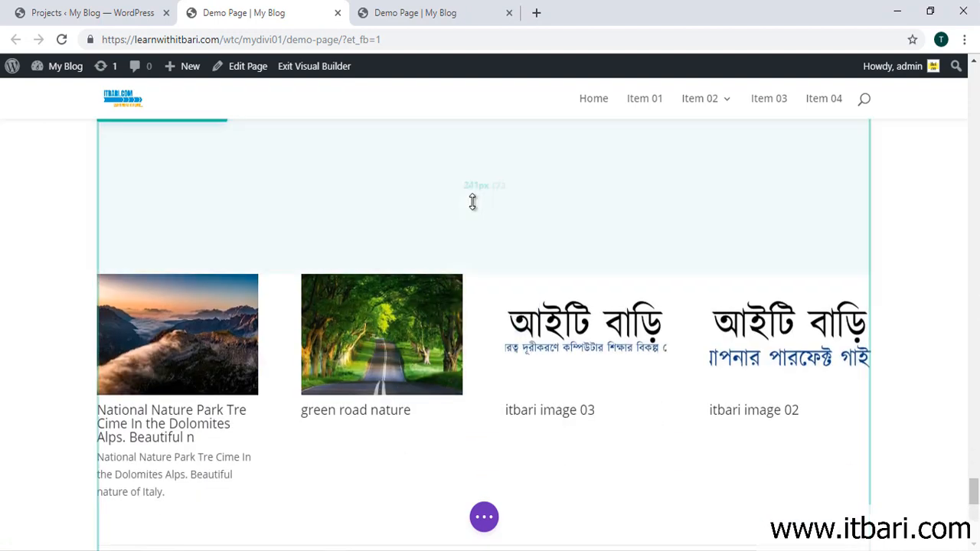
scroll(444, 415, "down", 2)
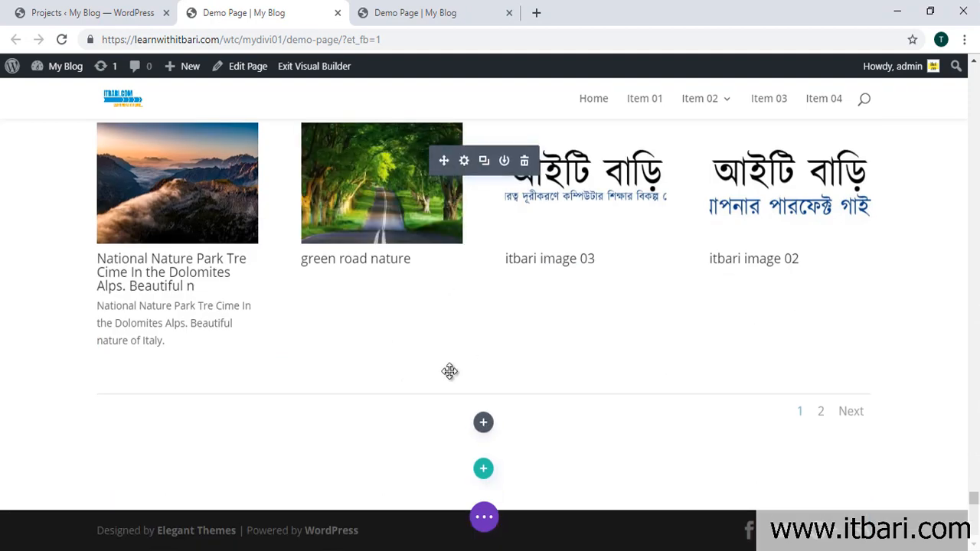
Open the gallery module's settings and try showing 5 images per page.
left_click(463, 160)
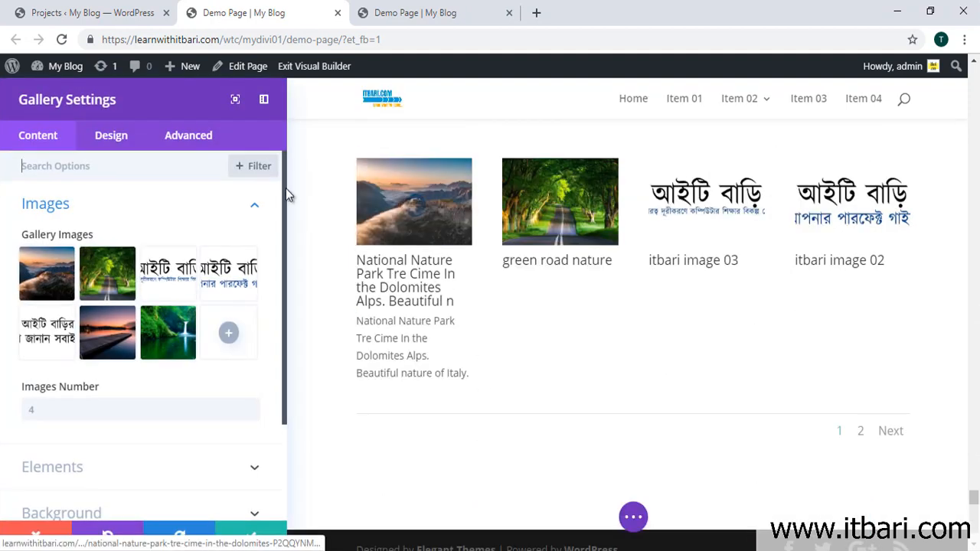
scroll(113, 361, "down", 1)
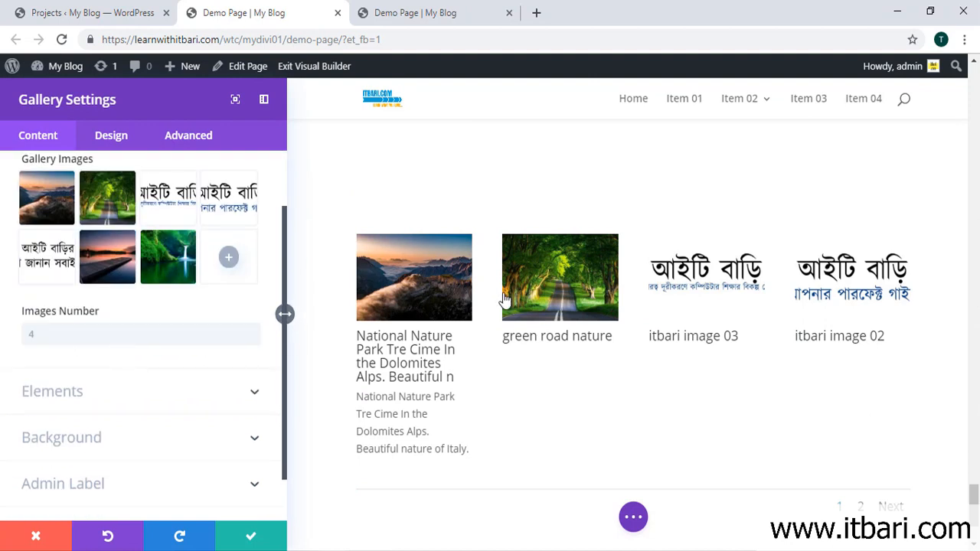
left_click(174, 332)
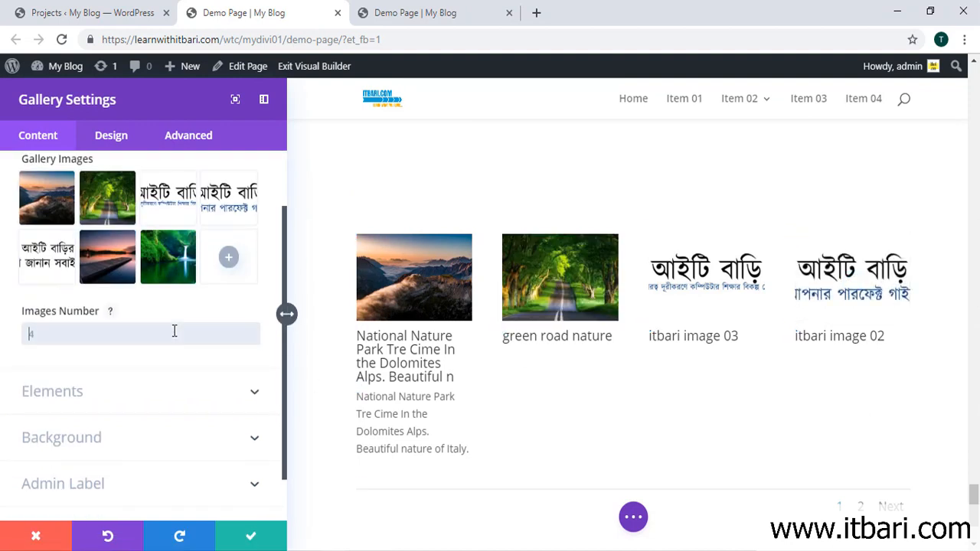
type("5")
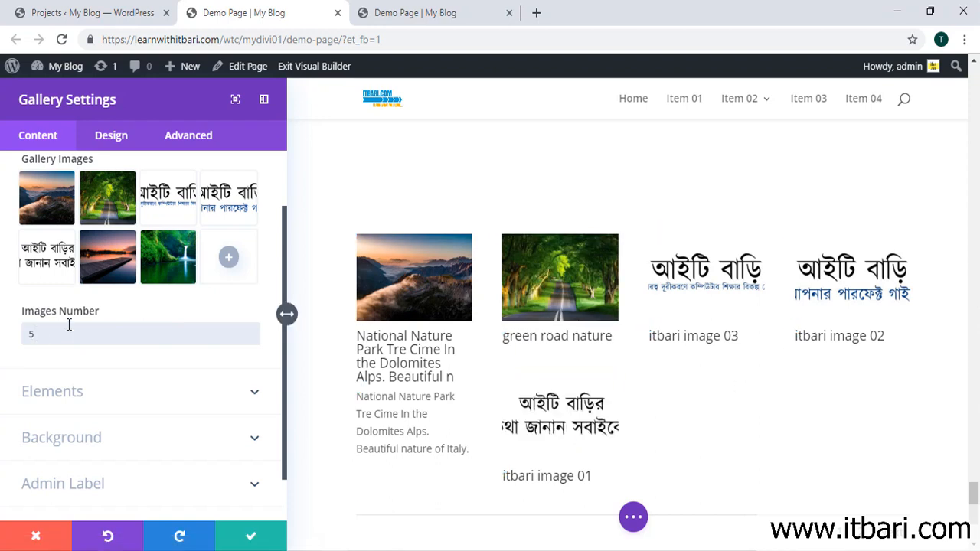
scroll(120, 437, "down", 1)
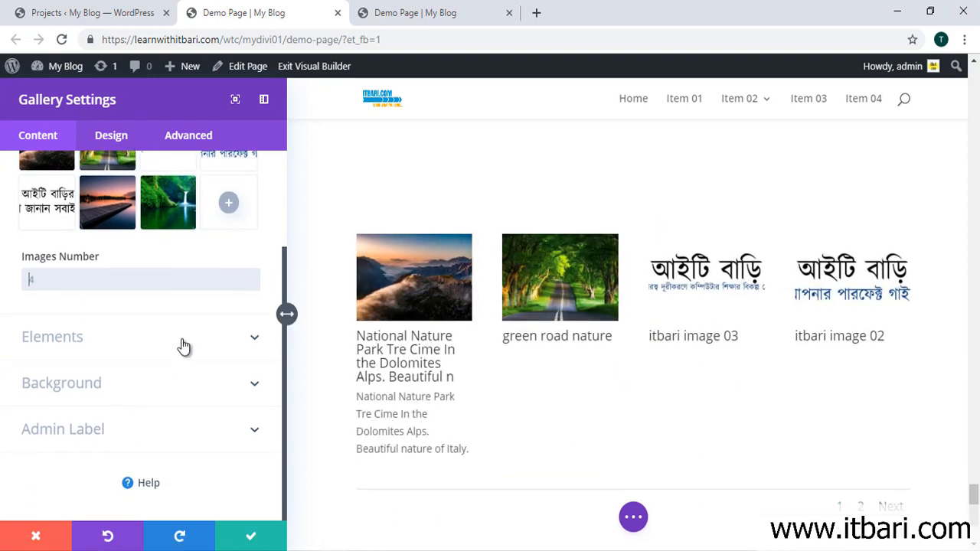
Turn off the title and caption display in the gallery's element options.
left_click(182, 342)
scroll(389, 409, "down", 2)
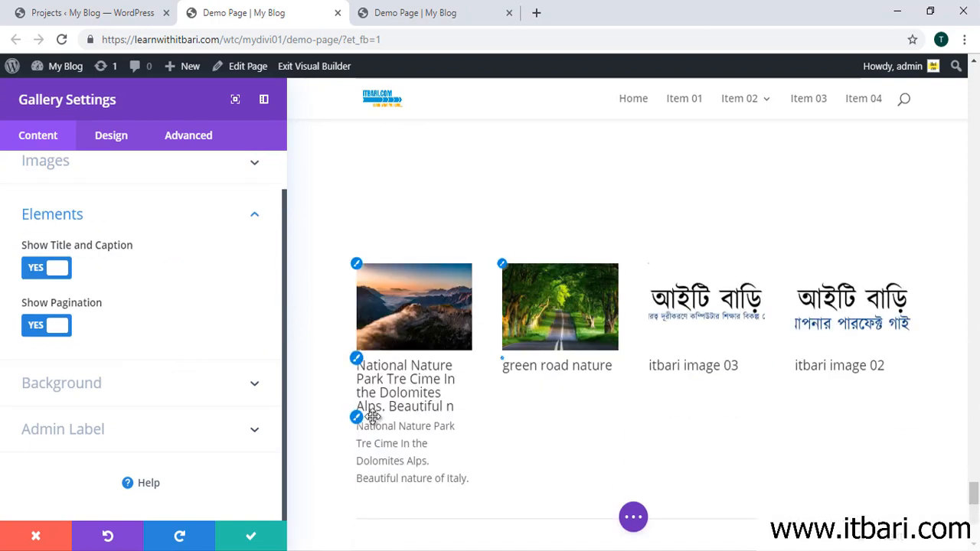
left_click_drag(460, 393, 464, 395)
left_click_drag(324, 411, 492, 494)
key("Escape")
left_click(44, 269)
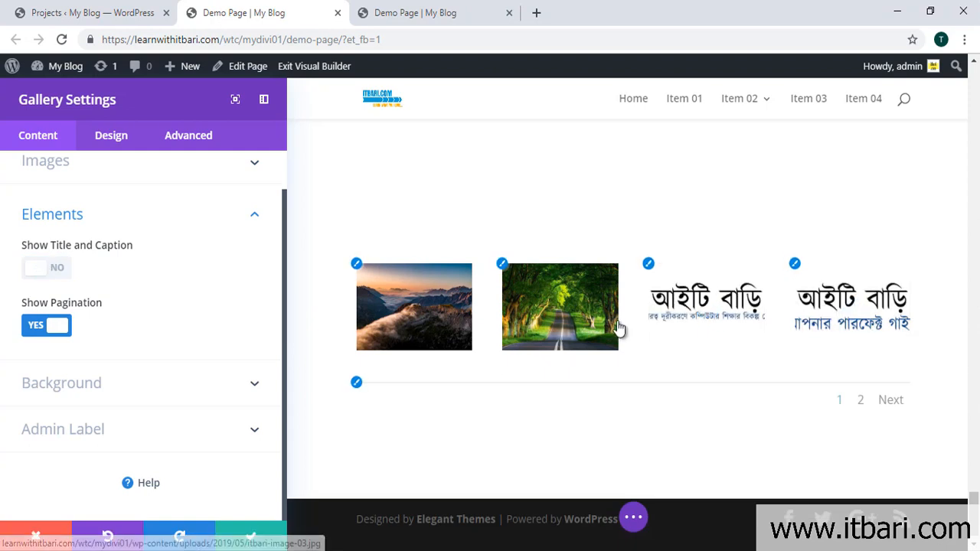
Try the gallery's pagination off and on again, and browse to page 2 and back to page 1.
left_click(58, 330)
left_click(57, 330)
left_click(57, 329)
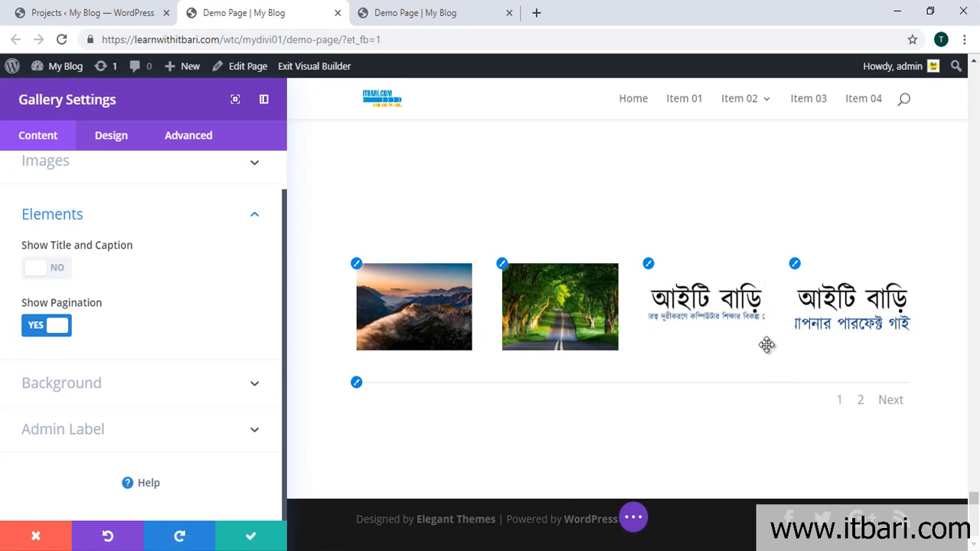
left_click(860, 399)
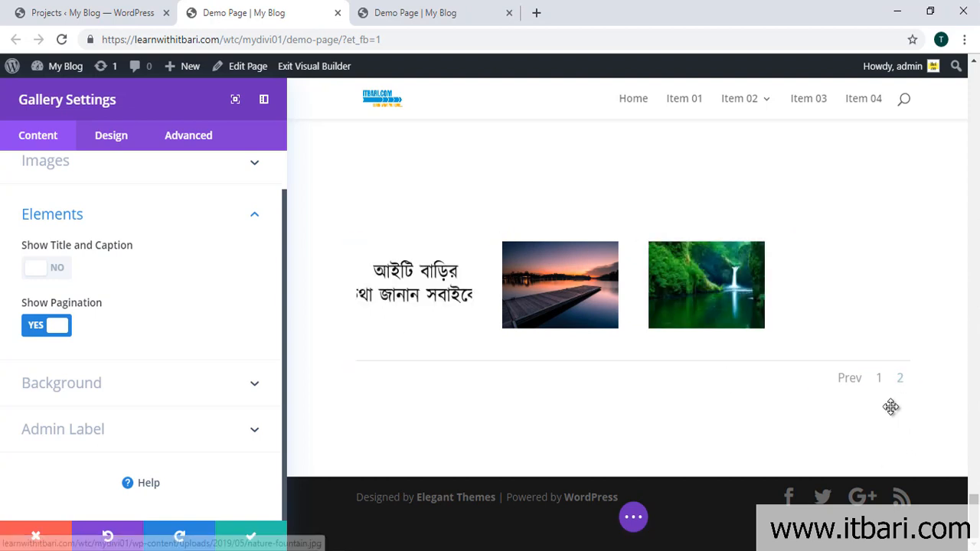
left_click(879, 379)
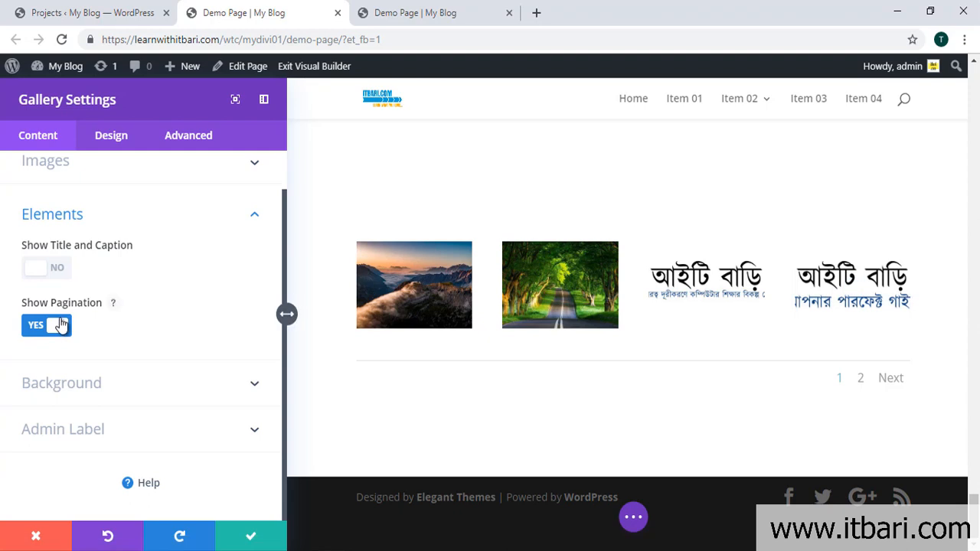
left_click(61, 325)
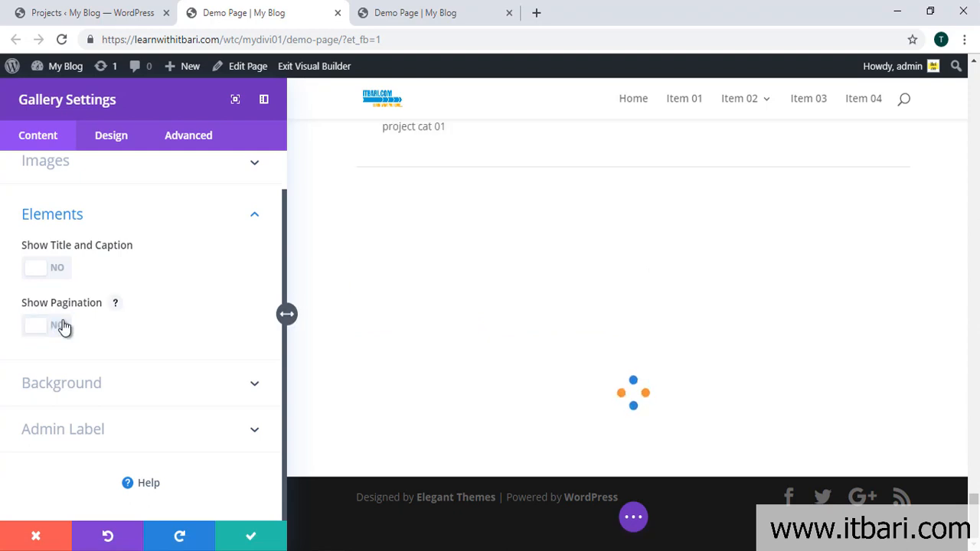
left_click(63, 326)
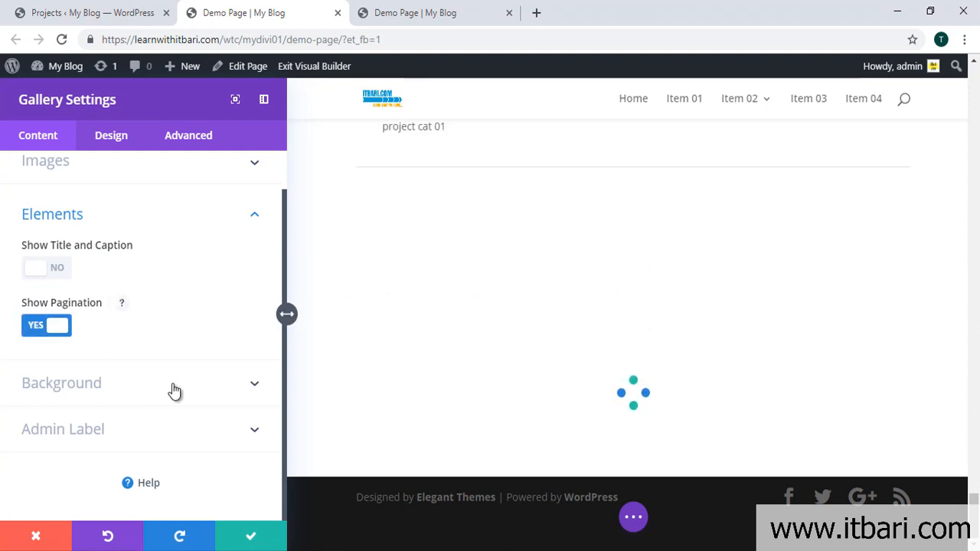
Try the default blue-to-green background gradient on the gallery and remove it again.
left_click(257, 385)
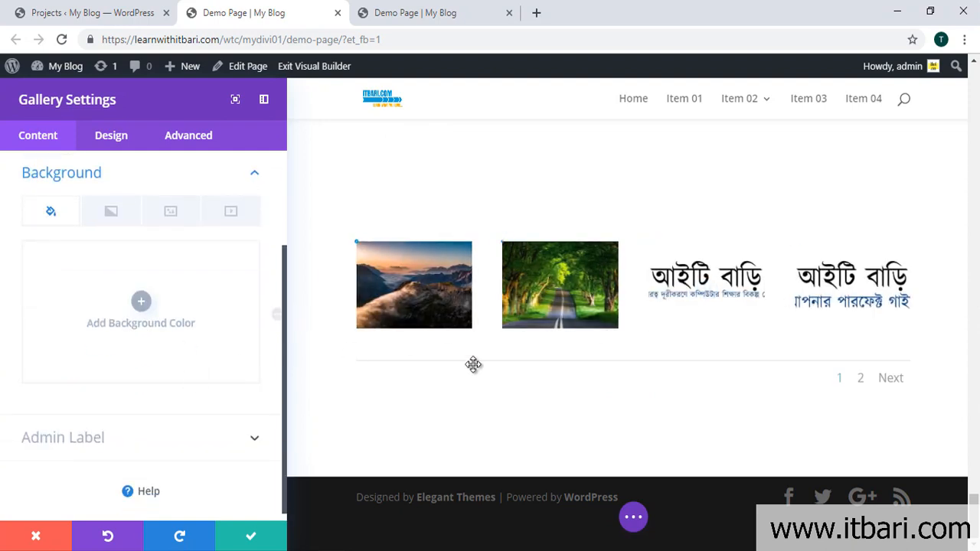
left_click(111, 203)
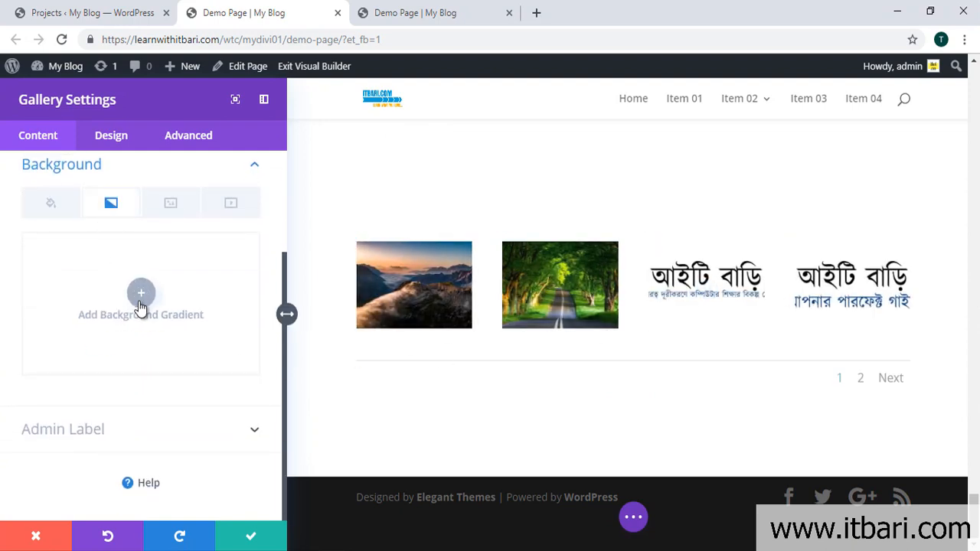
left_click(141, 295)
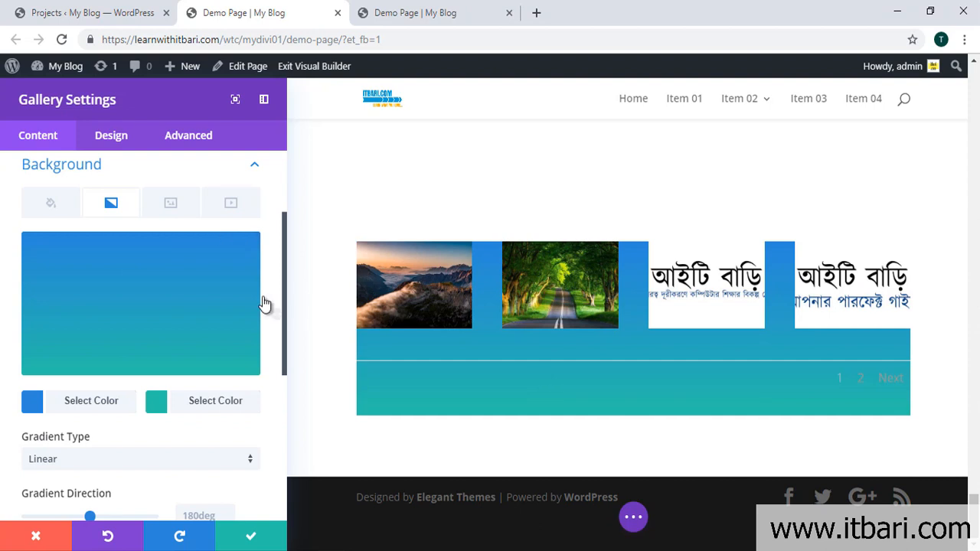
left_click(240, 255)
scroll(571, 303, "up", 4)
scroll(571, 303, "down", 3)
Try the Slider layout in the gallery's design settings and browse through its slides.
left_click(109, 142)
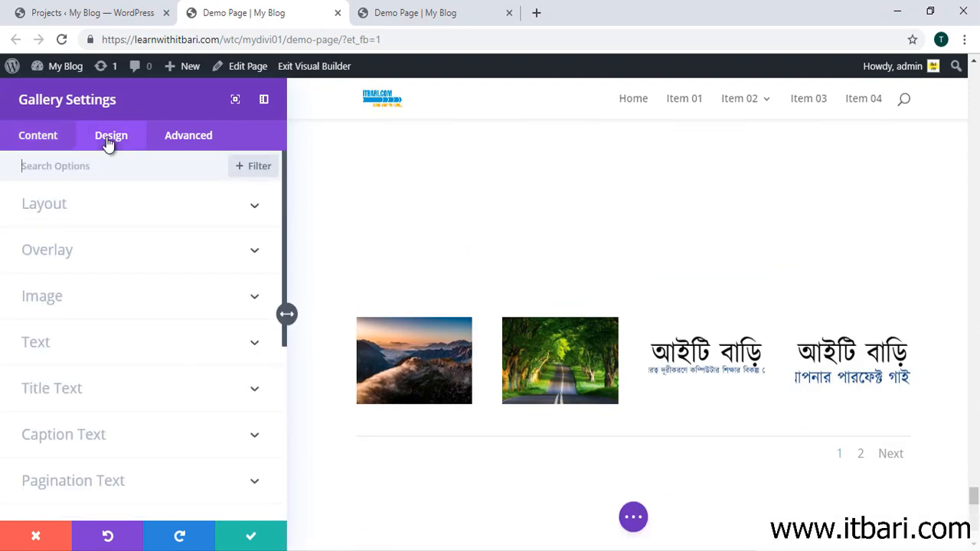
left_click(175, 222)
left_click(65, 268)
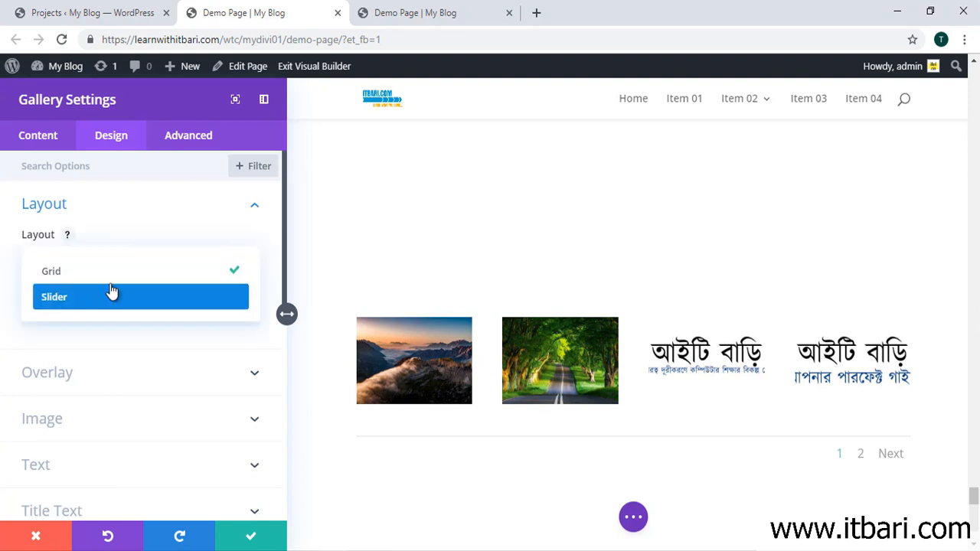
scroll(505, 357, "down", 2)
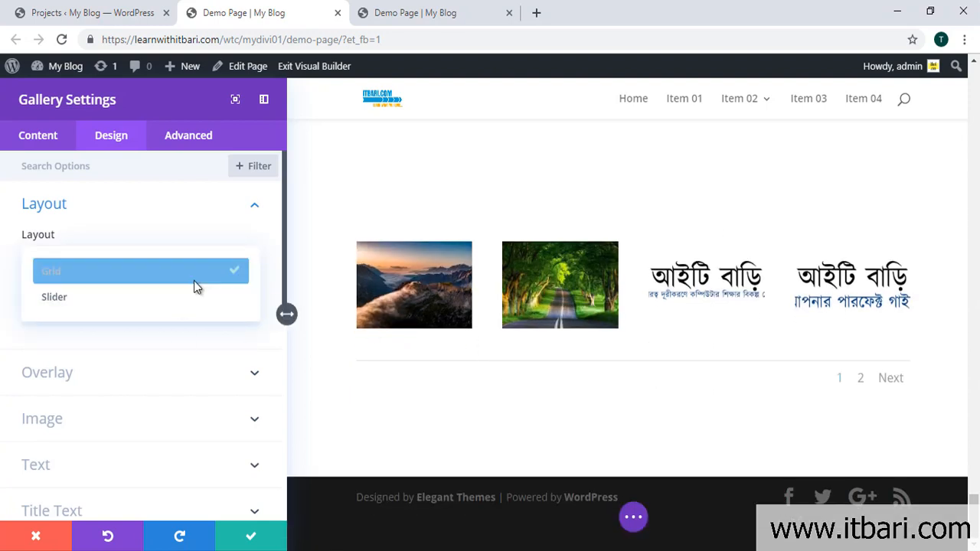
left_click(47, 305)
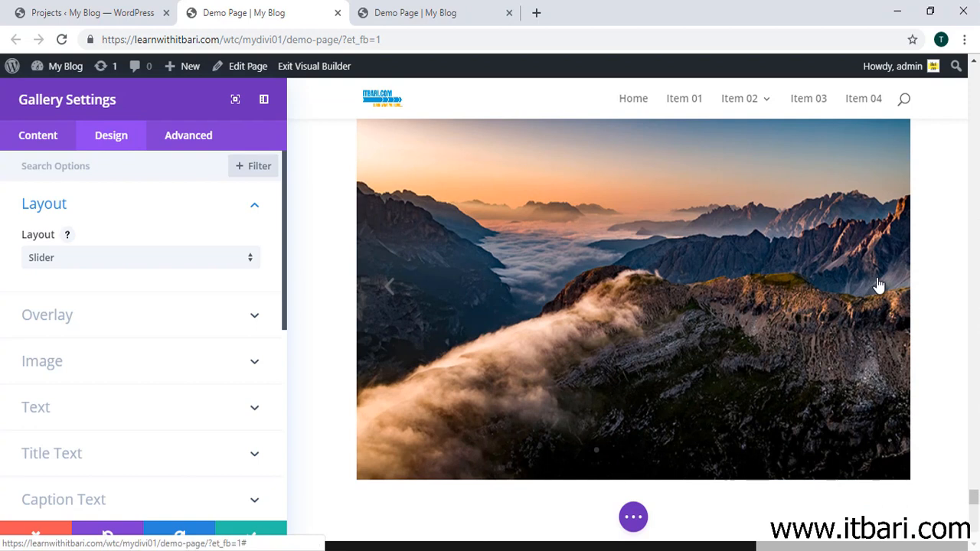
left_click(877, 284)
left_click(878, 262)
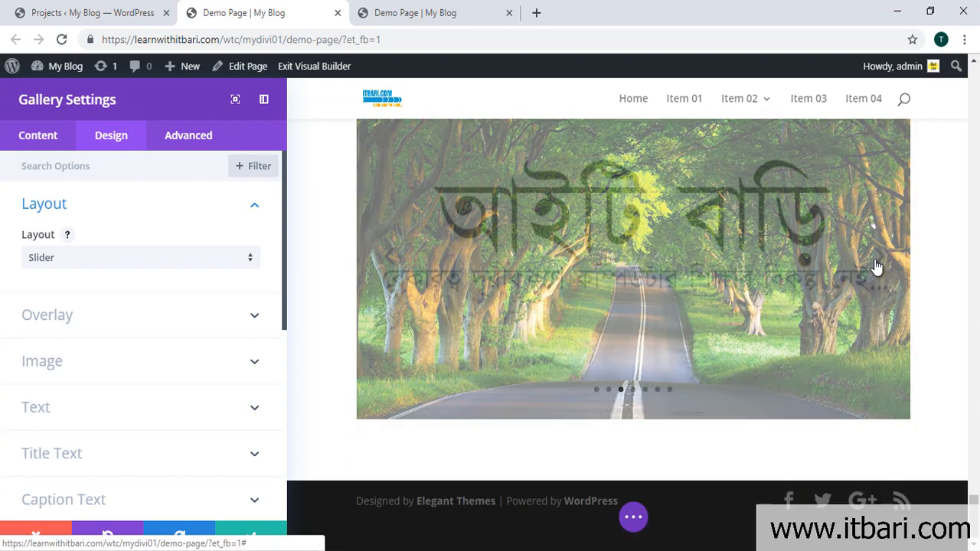
left_click(879, 264)
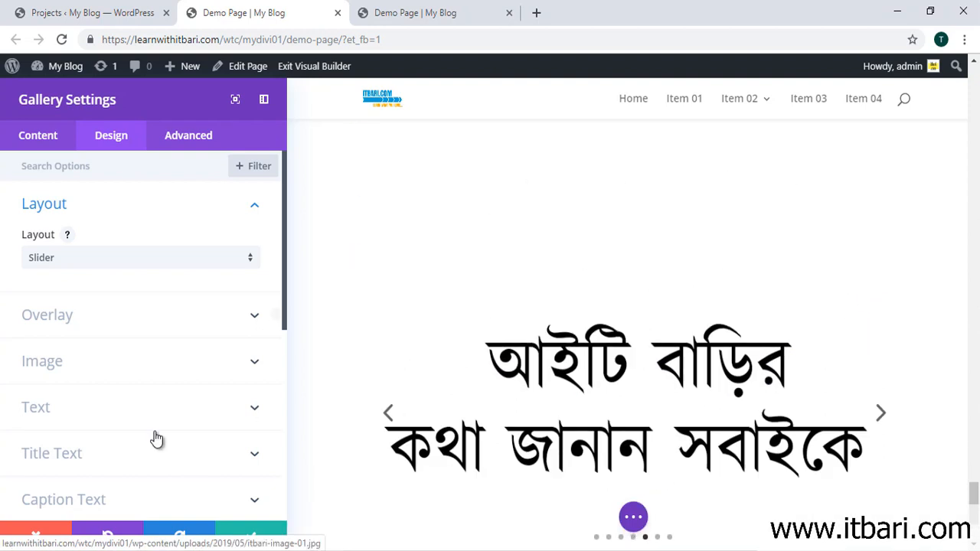
Check the overlay options available for the slider, and set the gallery layout back to Grid.
scroll(105, 337, "down", 1)
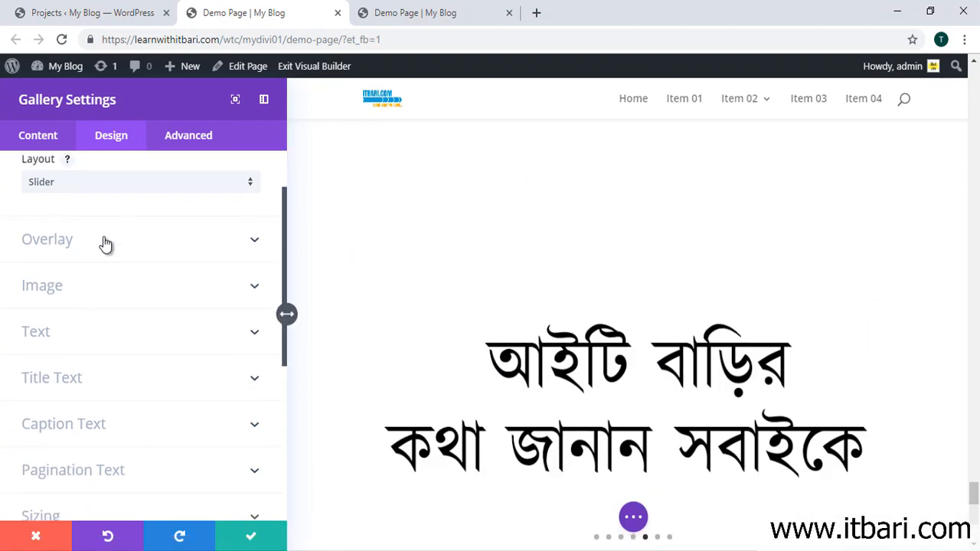
left_click(105, 242)
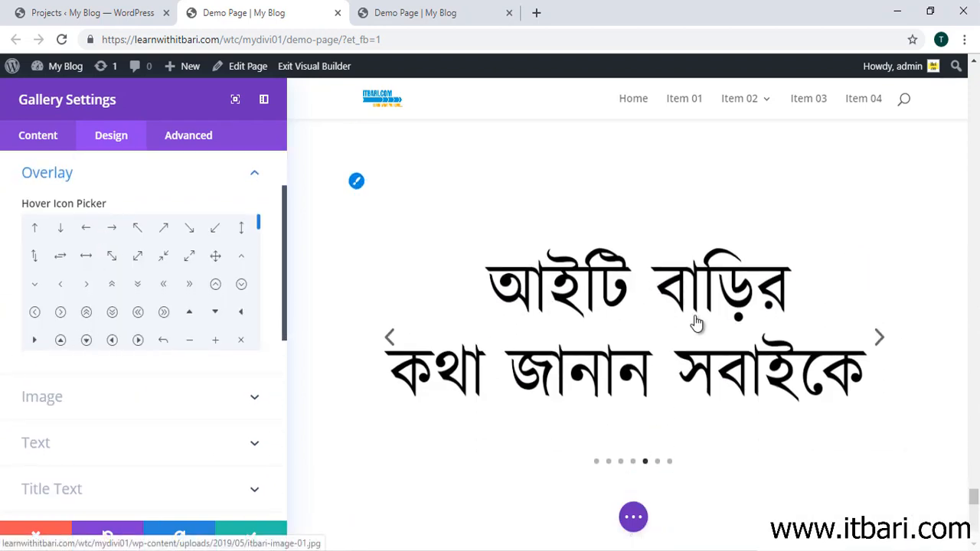
scroll(99, 245, "up", 1)
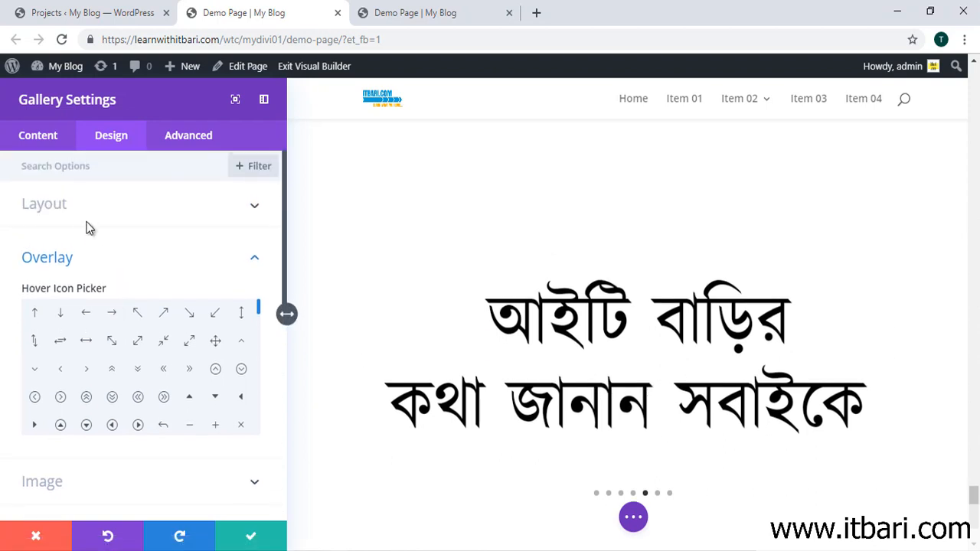
left_click(209, 222)
left_click(96, 264)
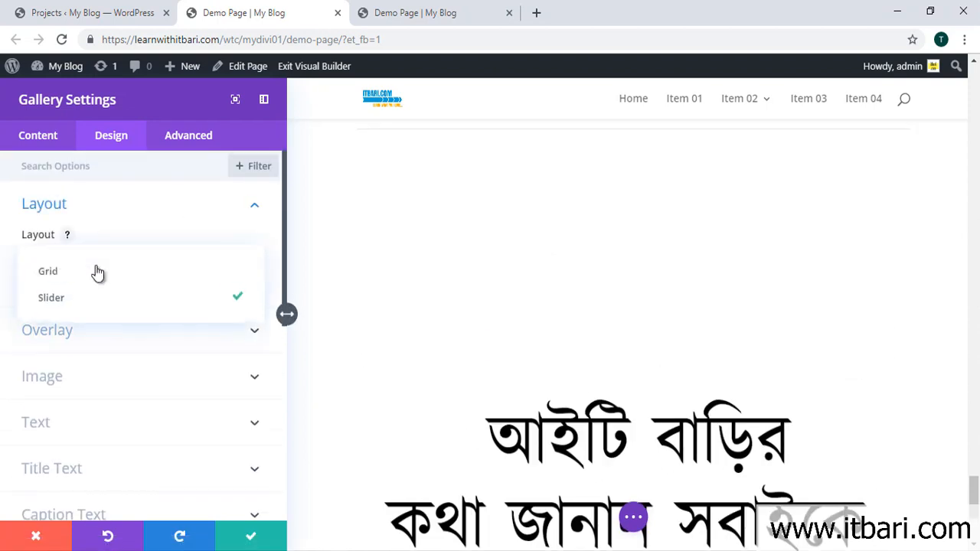
left_click(79, 276)
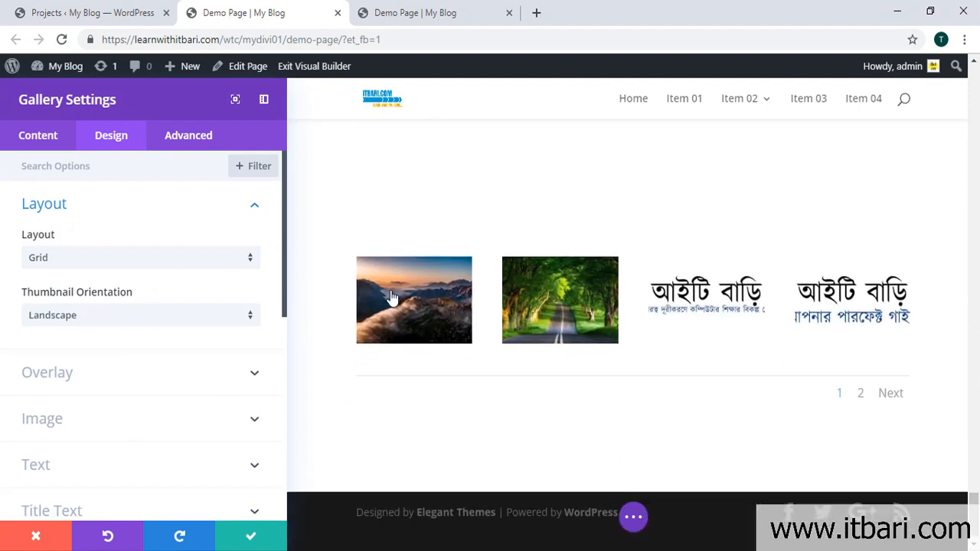
Try the Portrait thumbnail orientation for the gallery grid, and return it to Landscape.
left_click(157, 329)
left_click(137, 356)
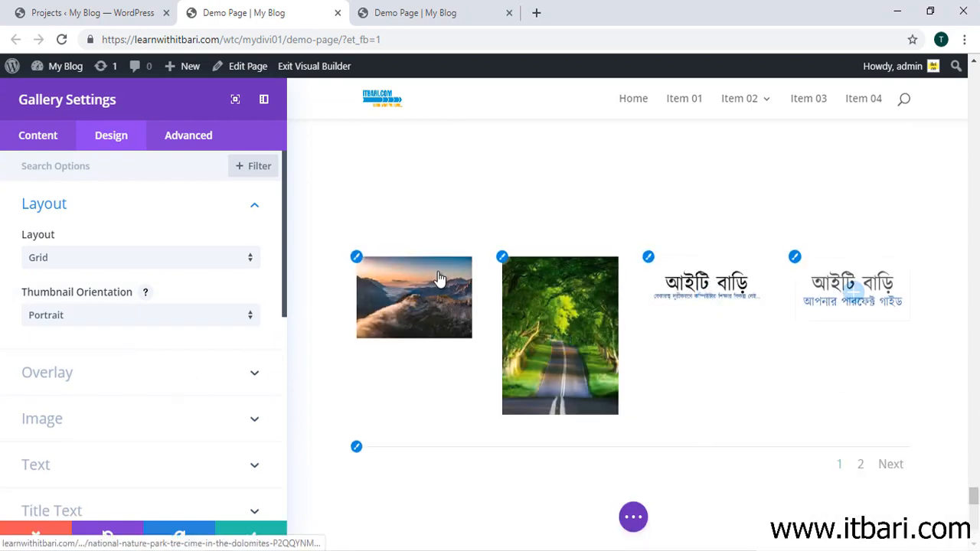
left_click(92, 316)
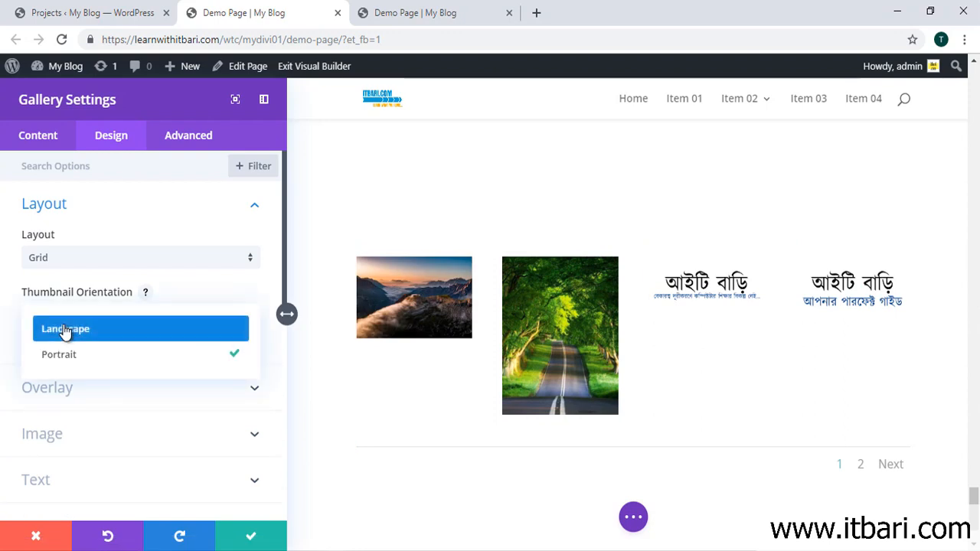
left_click(65, 331)
Choose the checked-box icon as the hover icon in the gallery's overlay settings.
scroll(98, 345, "down", 1)
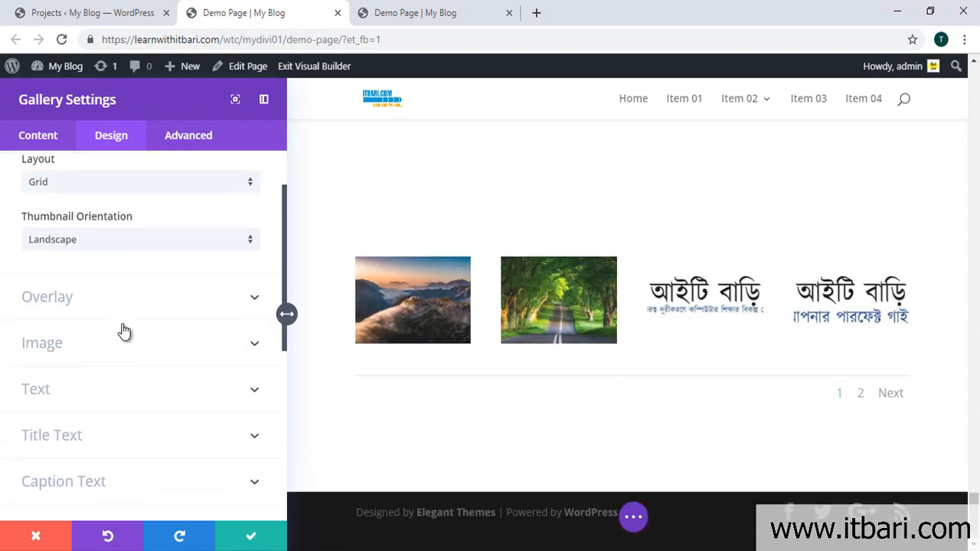
left_click(151, 295)
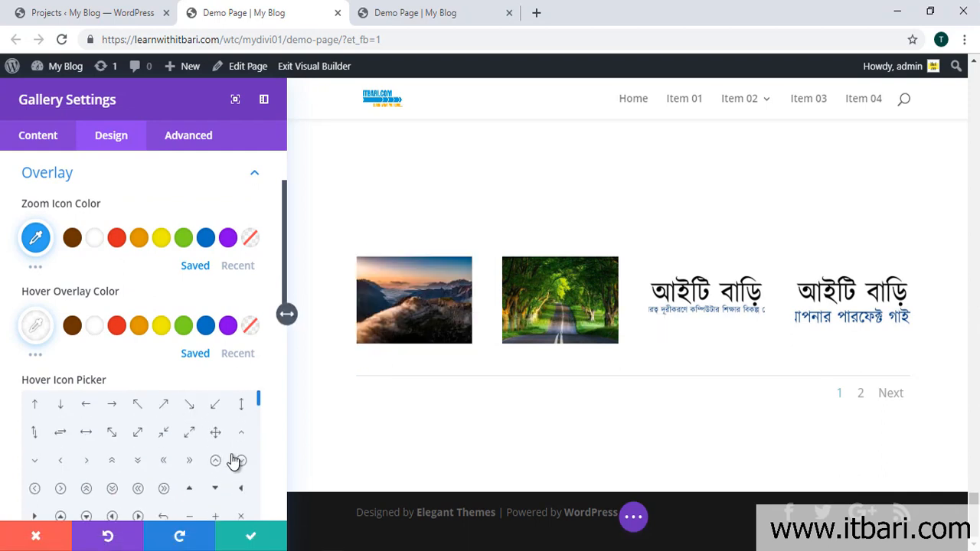
scroll(201, 428, "down", 5)
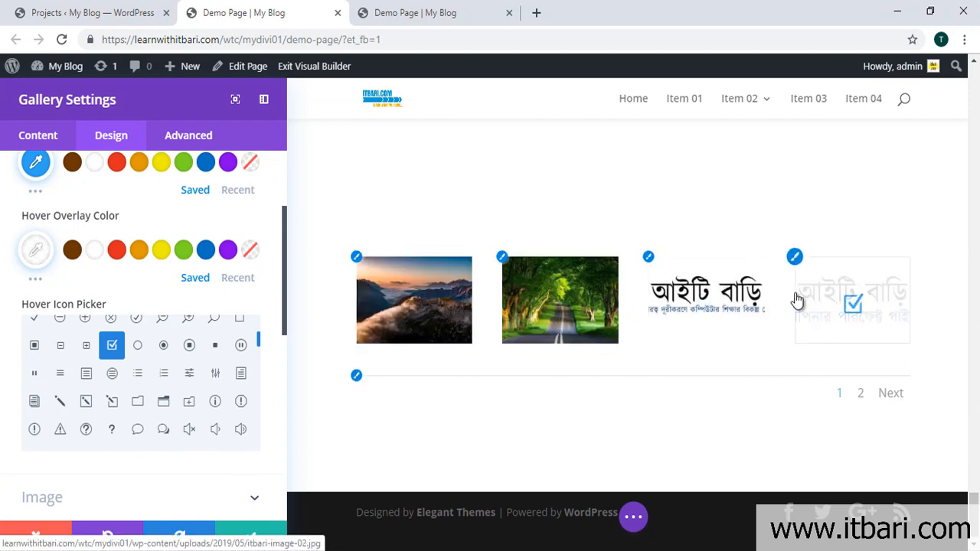
scroll(123, 306, "down", 3)
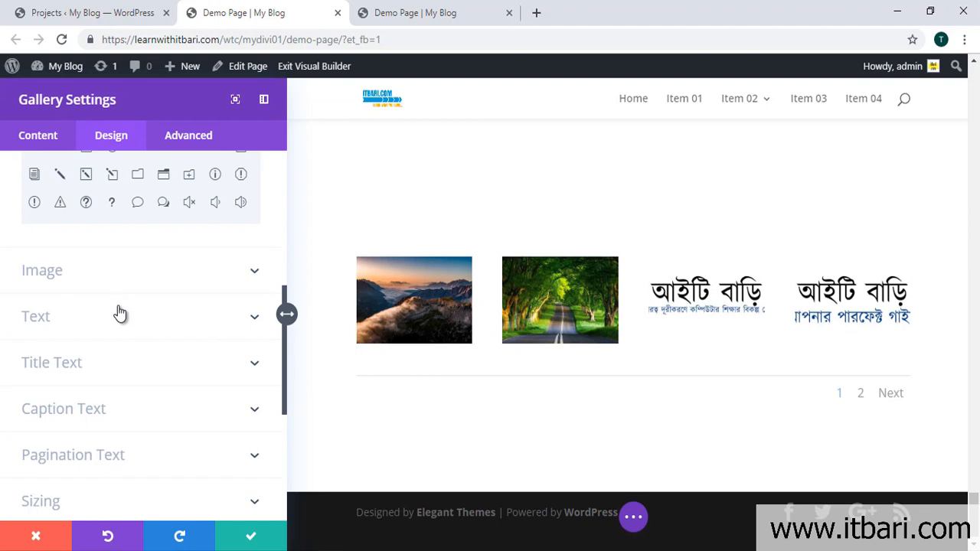
scroll(219, 295, "up", 2)
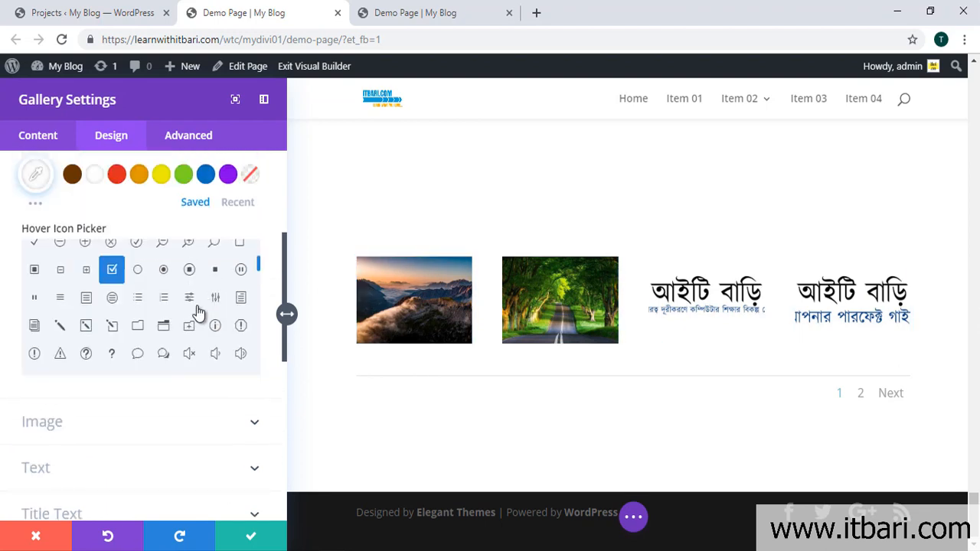
Round all four corners of the gallery images to 33px.
scroll(191, 322, "down", 2)
left_click(225, 428)
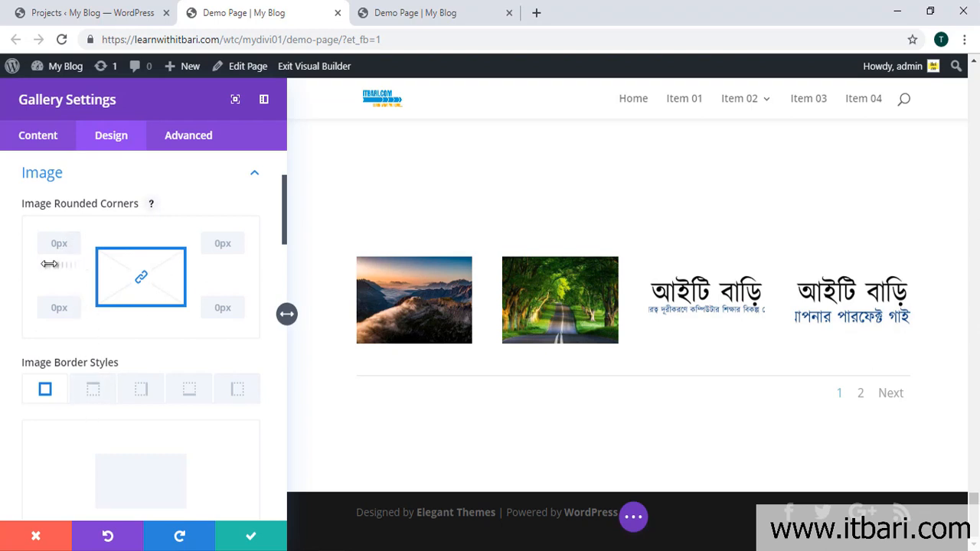
left_click_drag(62, 272, 420, 310)
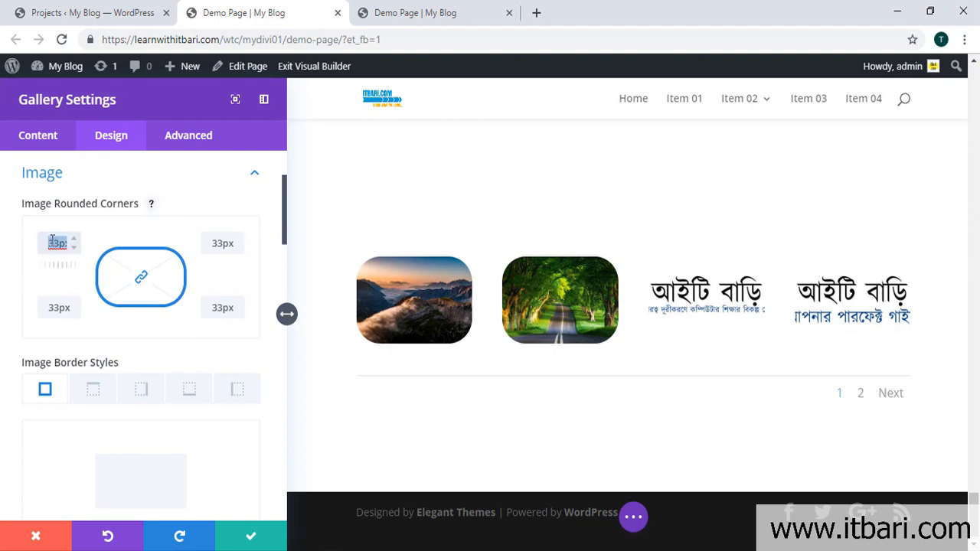
Return the gallery images to square corners and look over the gallery's element and design options before saving the module.
key("Return")
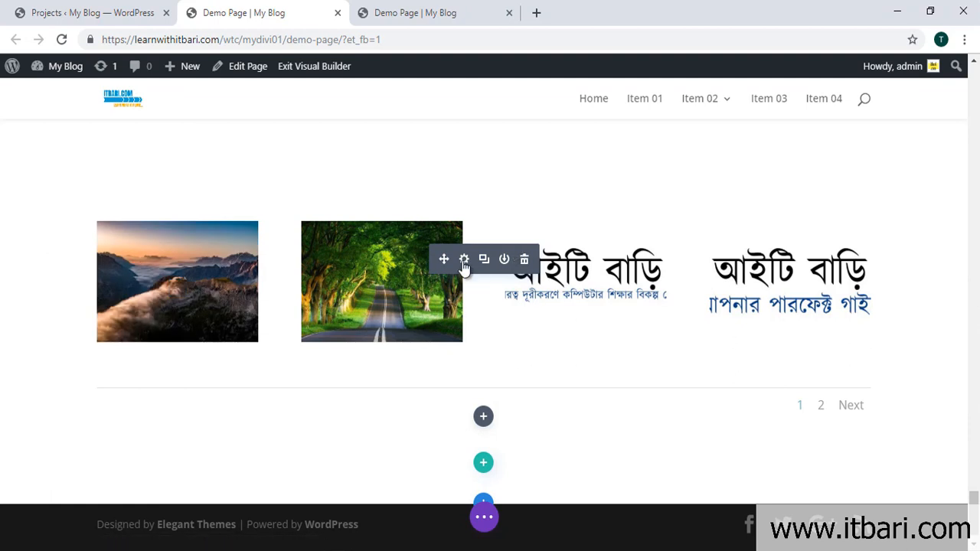
left_click(464, 264)
scroll(168, 345, "down", 3)
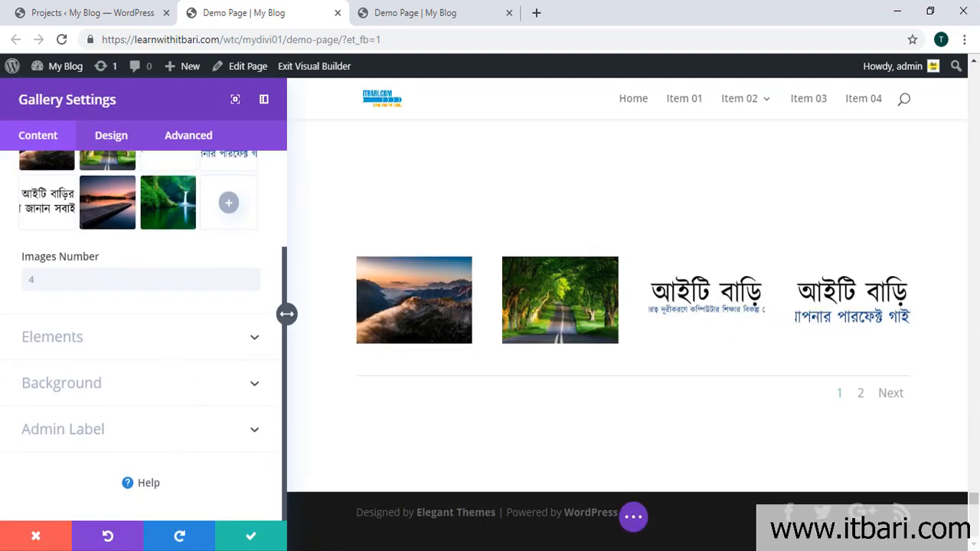
left_click(256, 339)
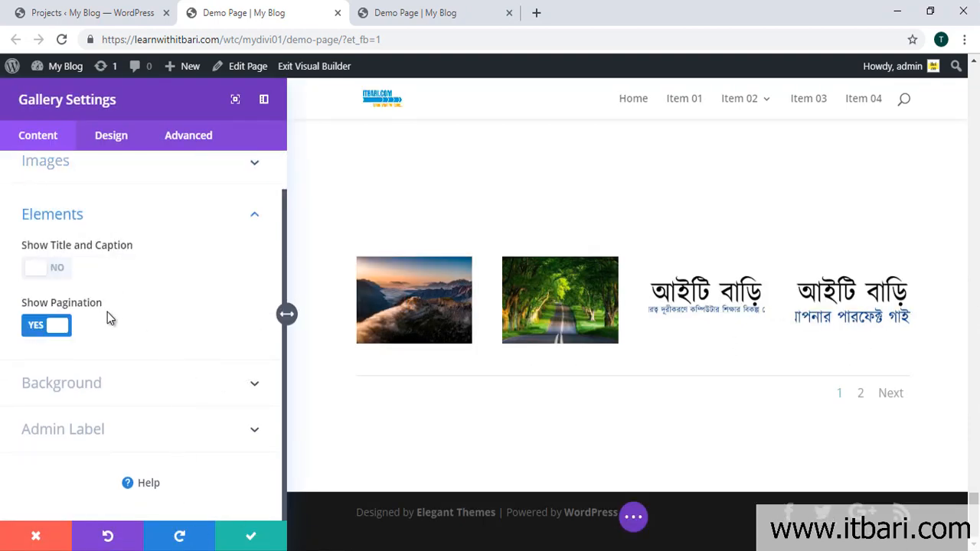
left_click(107, 135)
scroll(153, 355, "down", 5)
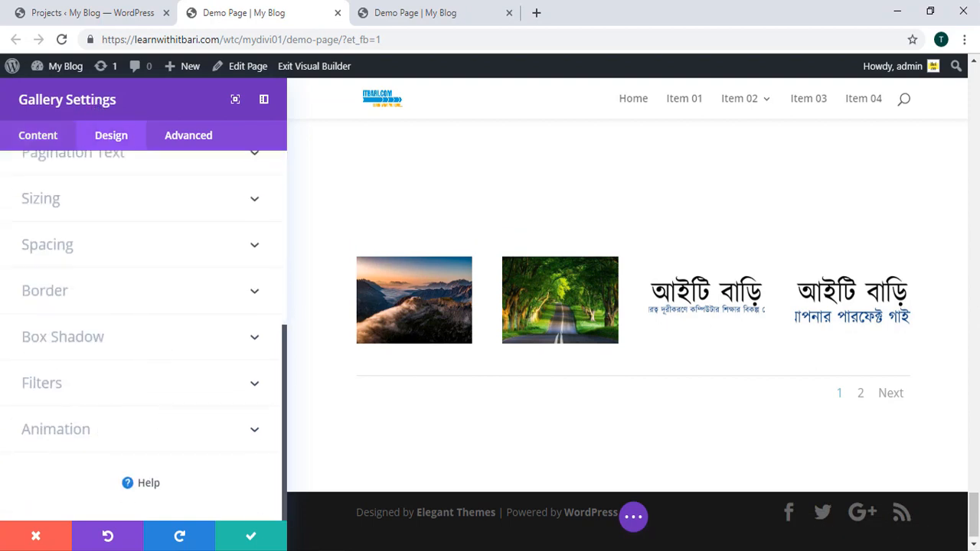
left_click(252, 535)
Add a new regular section with a single-column row below the gallery.
scroll(317, 433, "down", 5)
scroll(398, 457, "down", 12)
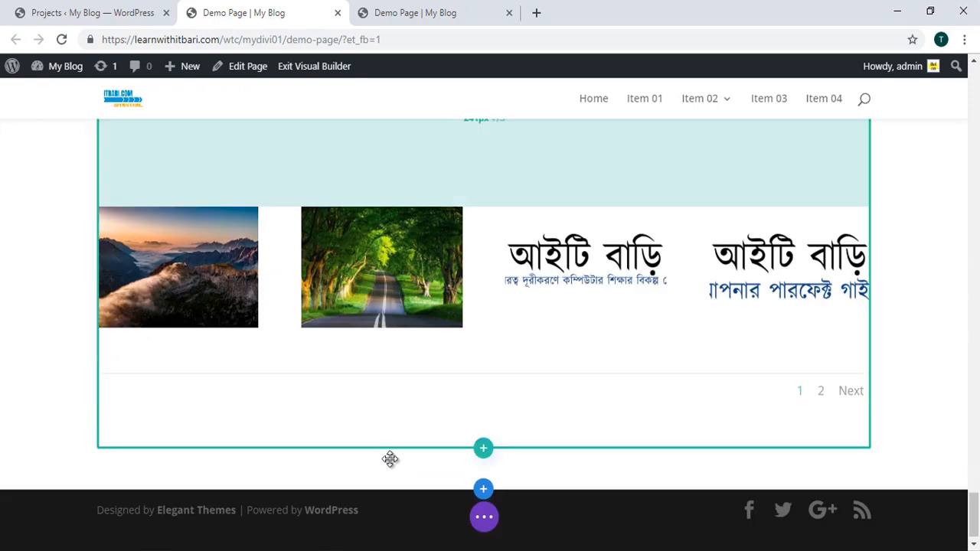
scroll(391, 458, "down", 1)
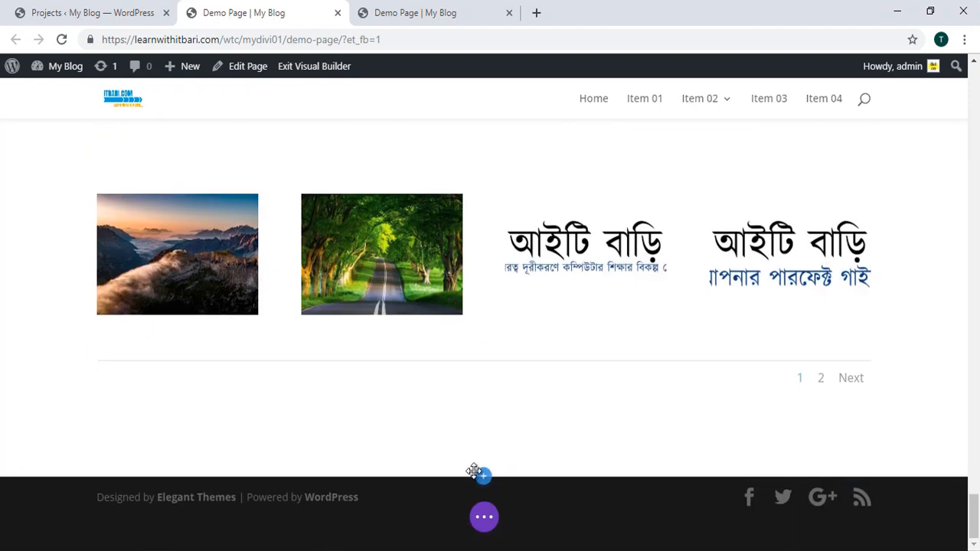
left_click(483, 476)
left_click(409, 433)
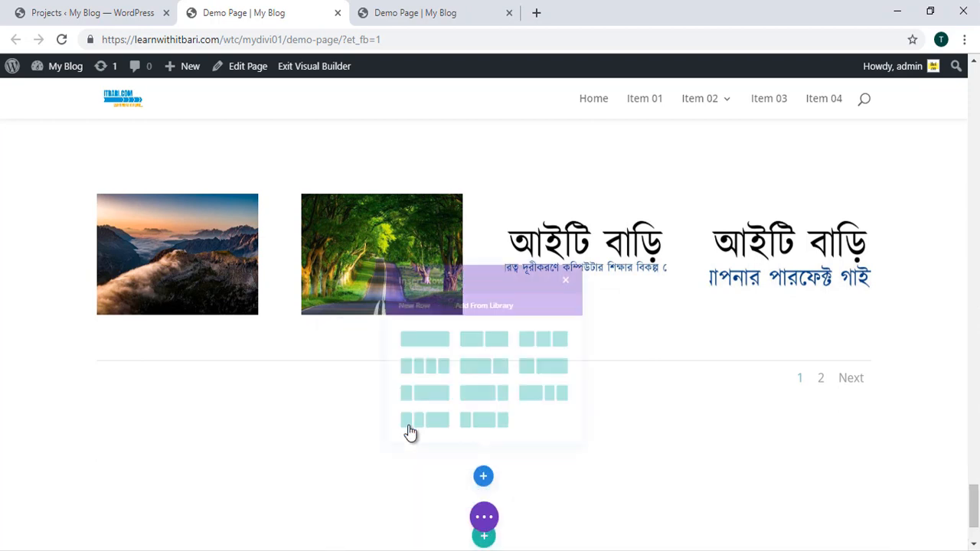
left_click(409, 390)
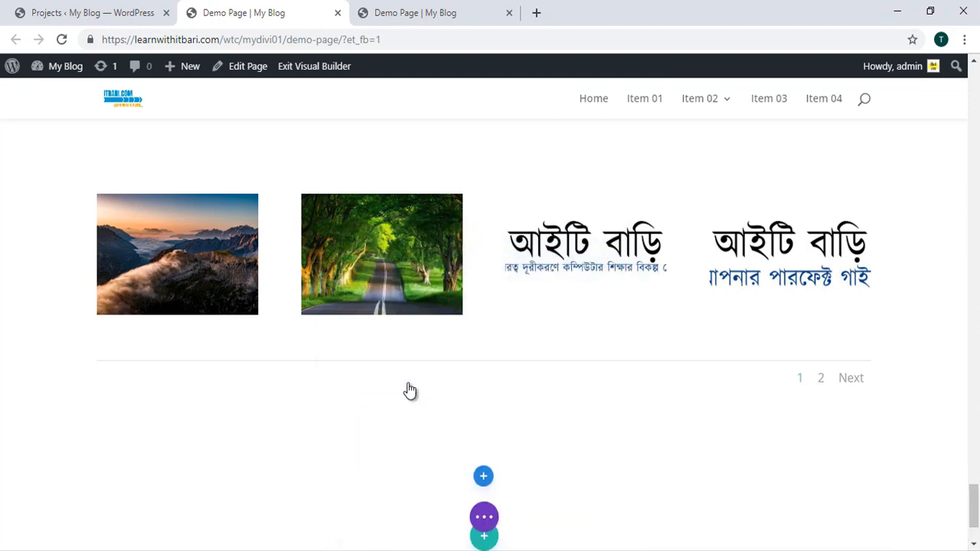
Insert an Image module into the new row and choose the green road nature picture from the media library.
scroll(503, 365, "down", 3)
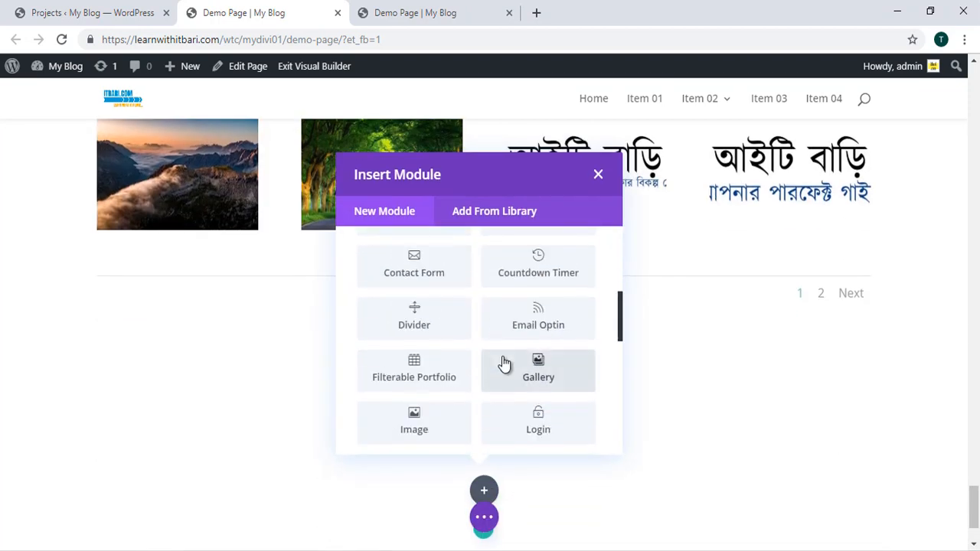
scroll(503, 365, "down", 1)
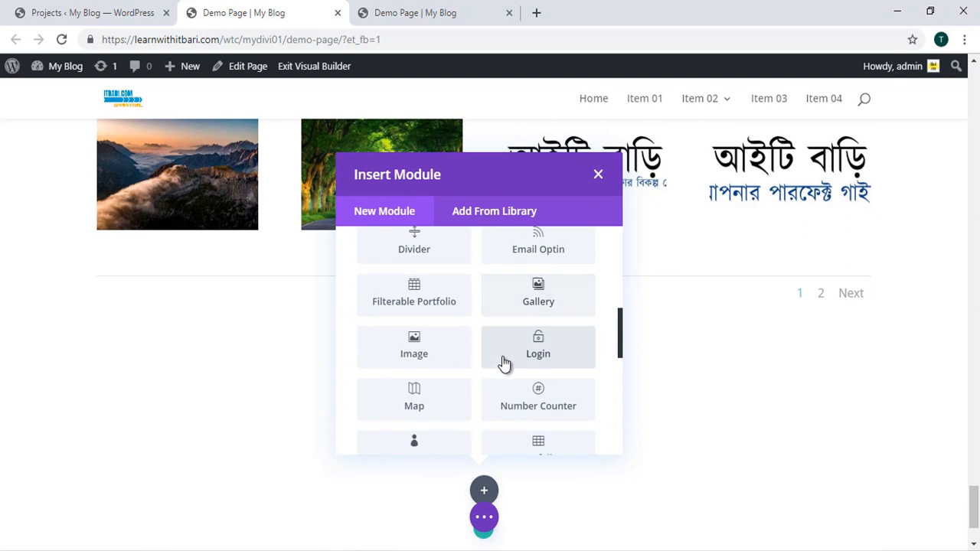
left_click(414, 348)
scroll(640, 398, "down", 4)
scroll(777, 362, "down", 2)
left_click(126, 289)
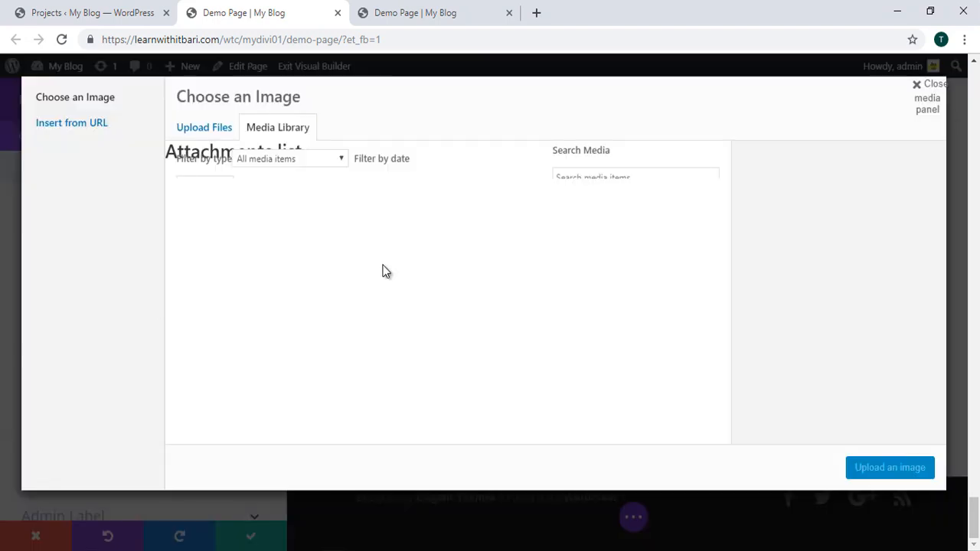
left_click(889, 467)
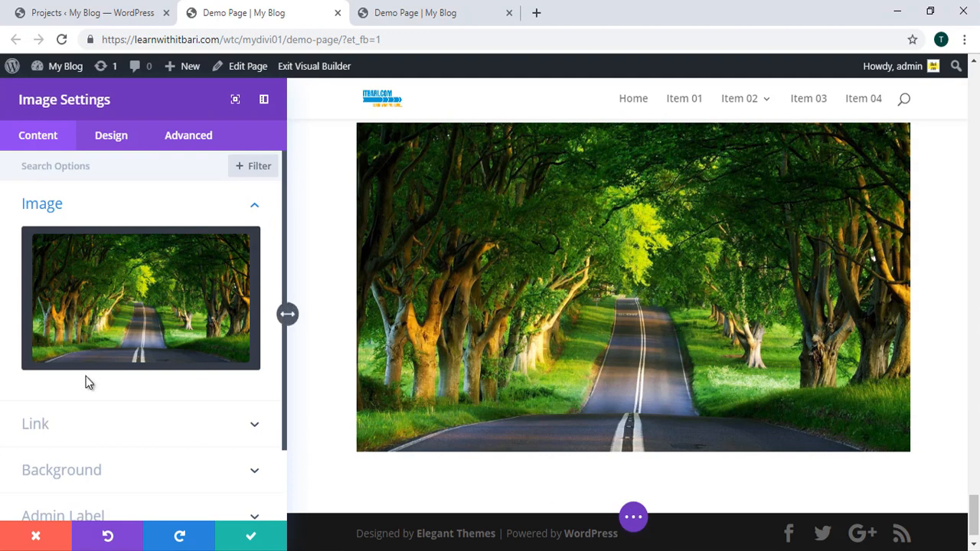
Enable Open in Lightbox in the road image's link settings.
scroll(86, 381, "down", 2)
left_click(227, 342)
left_click(56, 292)
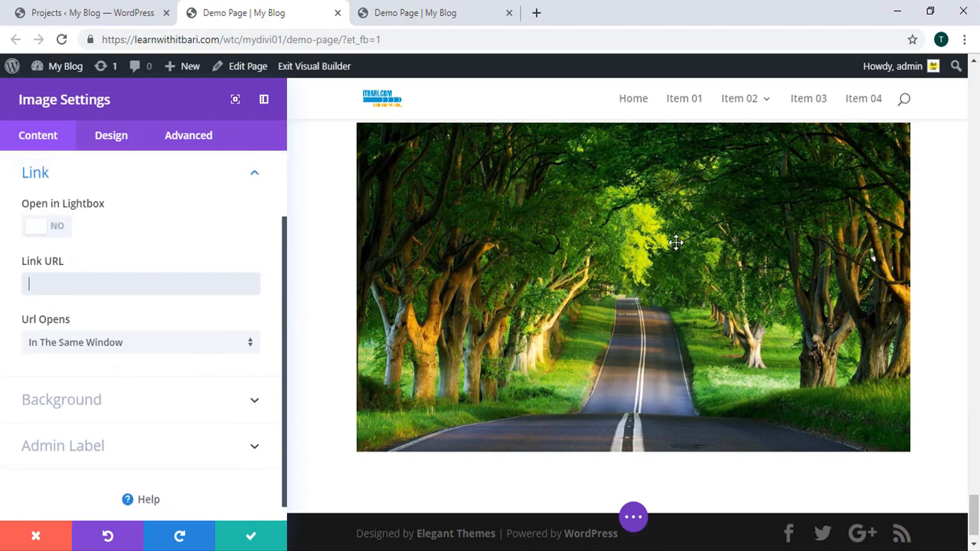
left_click(26, 232)
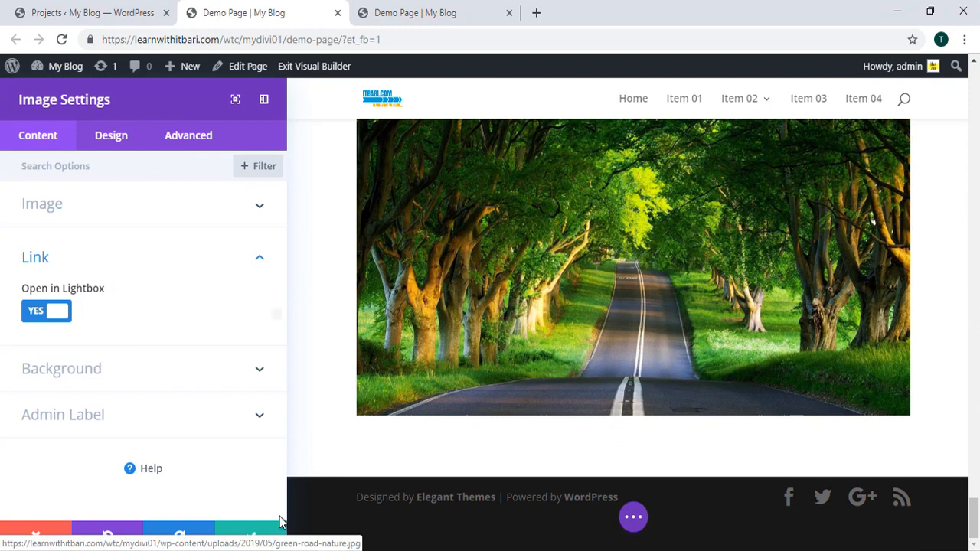
Look over the image module's design options, and save the module and the page.
left_click(111, 145)
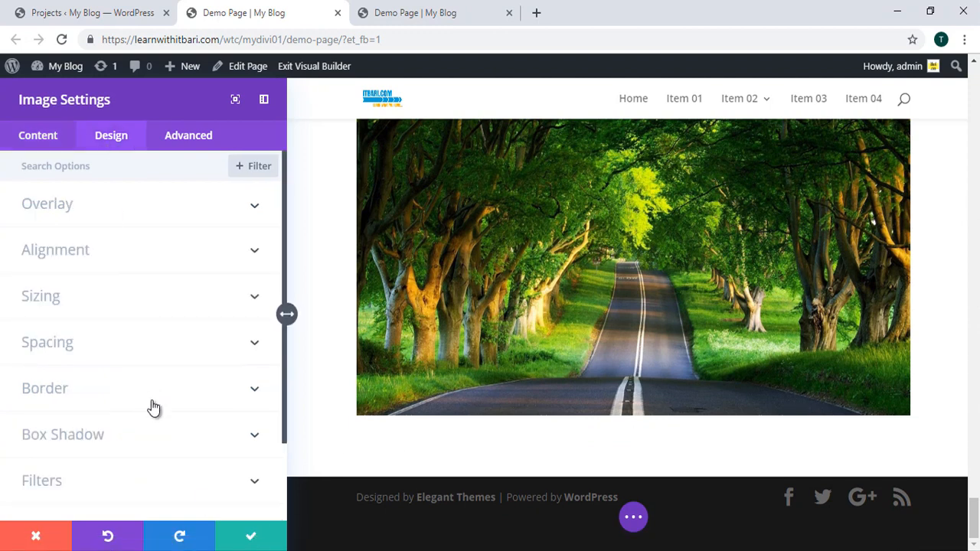
scroll(151, 404, "down", 2)
scroll(164, 363, "up", 3)
left_click(251, 536)
scroll(528, 482, "down", 1)
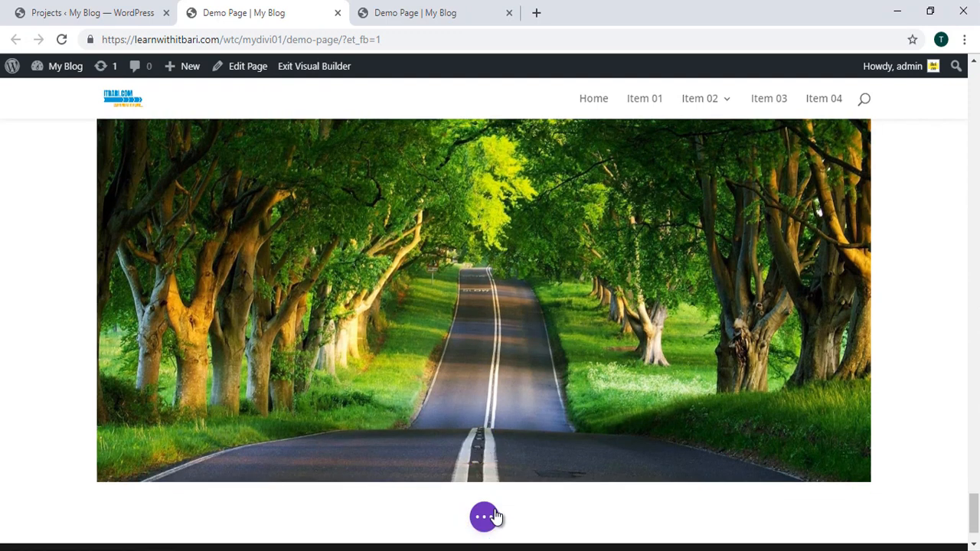
left_click(490, 518)
left_click(934, 516)
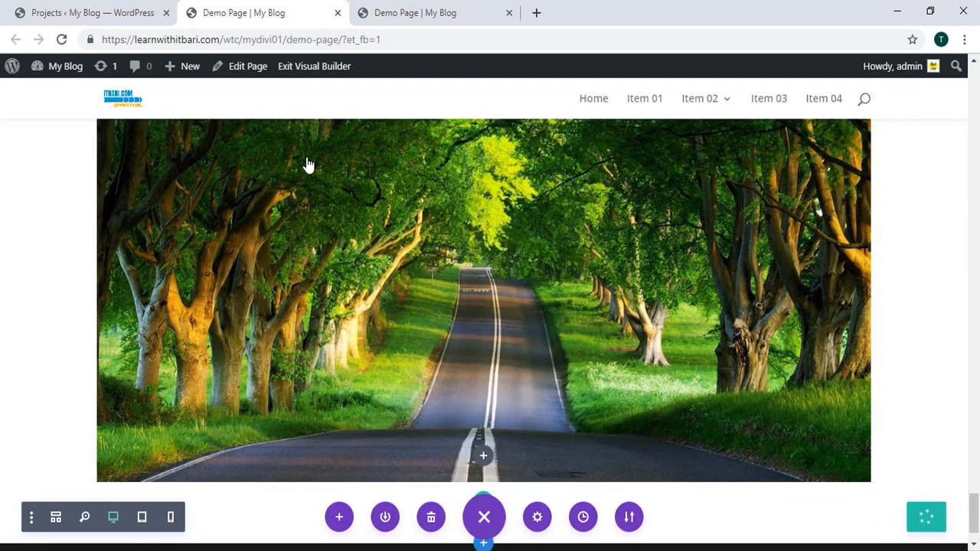
Reload the live demo page and find the filterable portfolio on it.
left_click(458, 16)
left_click(61, 39)
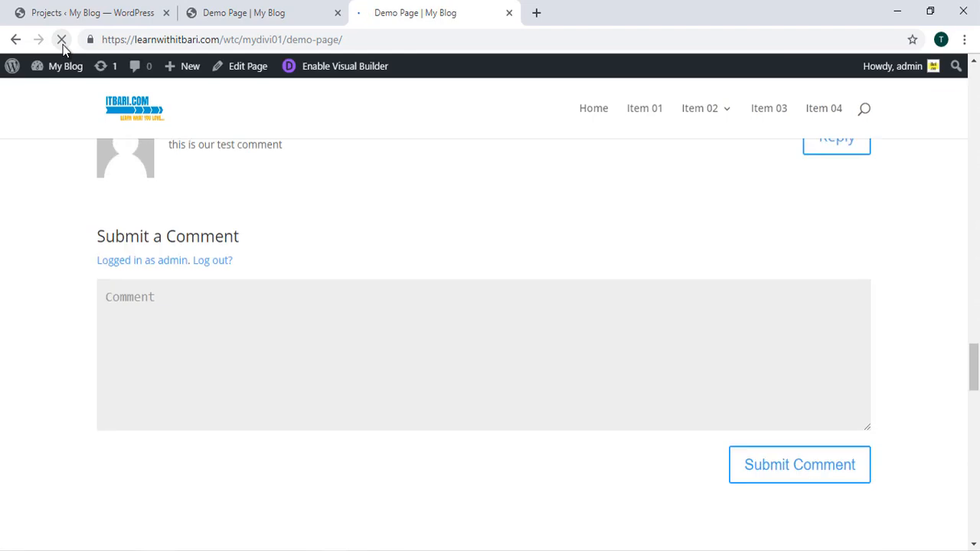
scroll(261, 247, "down", 6)
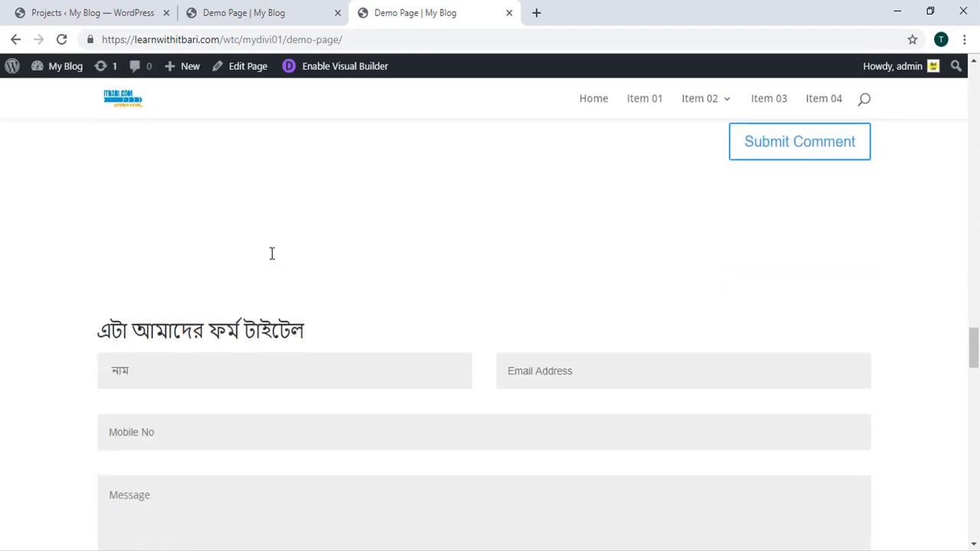
scroll(270, 260, "down", 7)
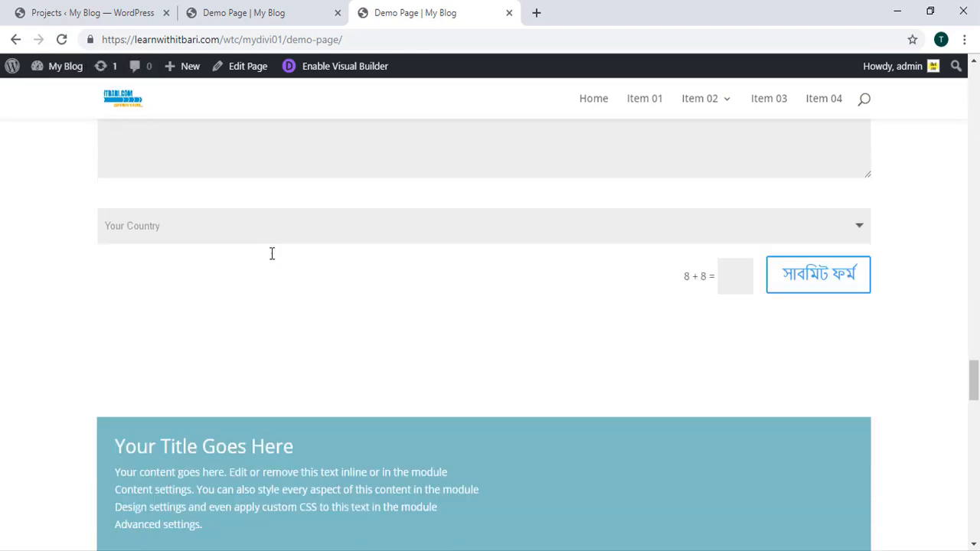
scroll(359, 299, "up", 2)
scroll(326, 312, "down", 1)
scroll(400, 341, "down", 2)
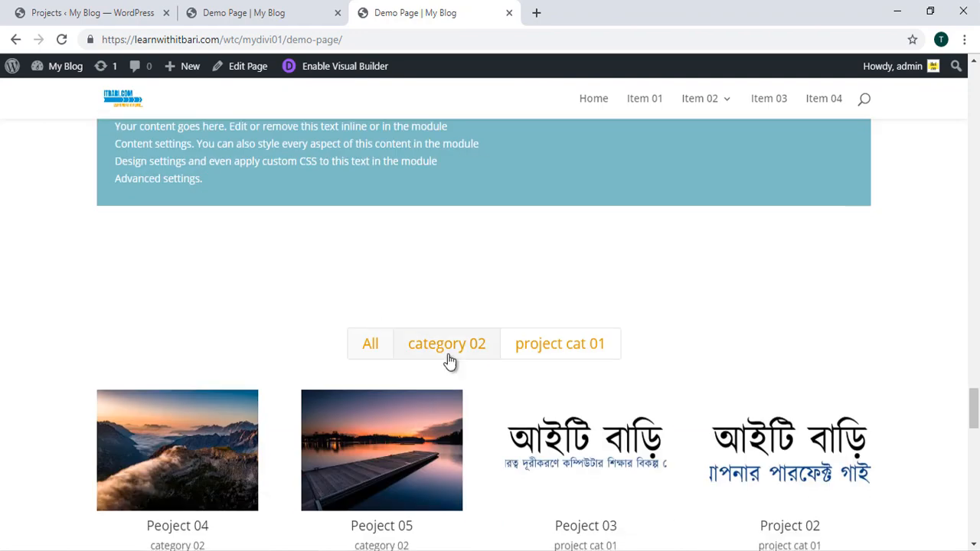
scroll(431, 263, "down", 2)
Test the portfolio filters category 02, project cat 01 and All on the live page.
left_click(449, 200)
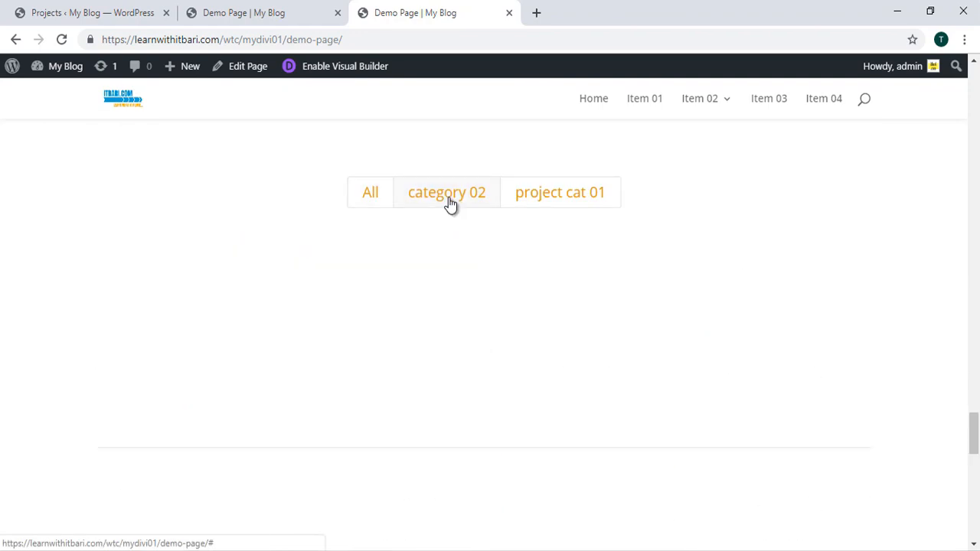
left_click(546, 197)
left_click(372, 205)
scroll(435, 280, "down", 5)
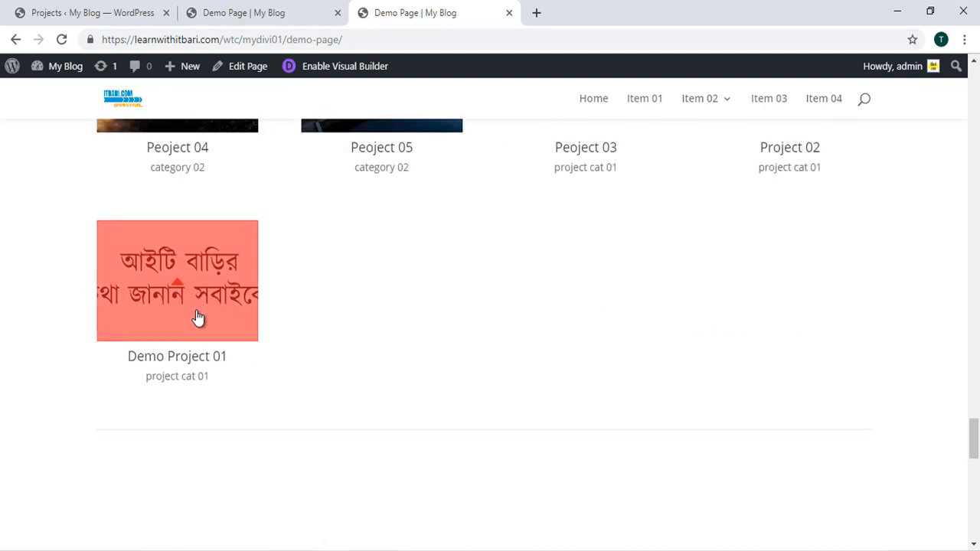
View the gallery's green road image in the lightbox on the live page and close it.
scroll(273, 311, "down", 5)
scroll(418, 265, "up", 1)
left_click(383, 237)
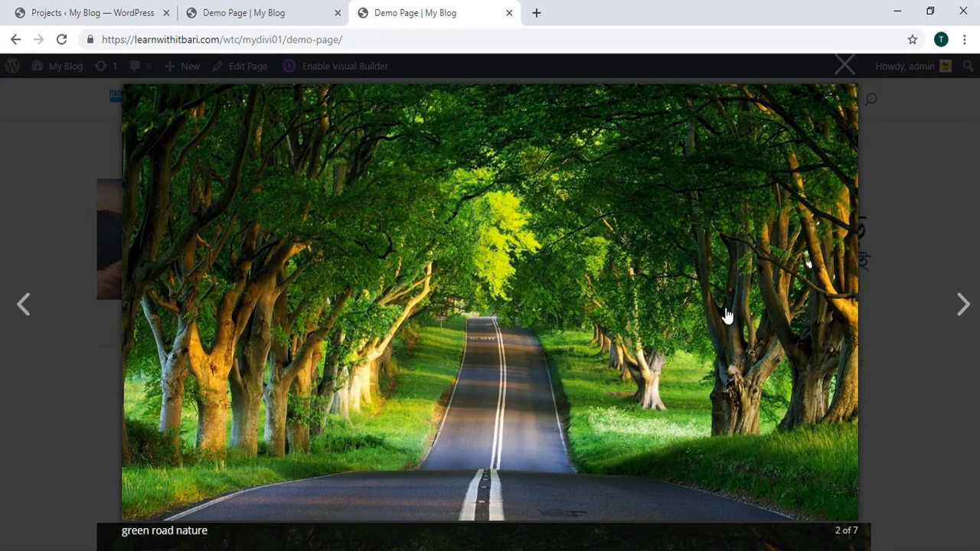
left_click(843, 66)
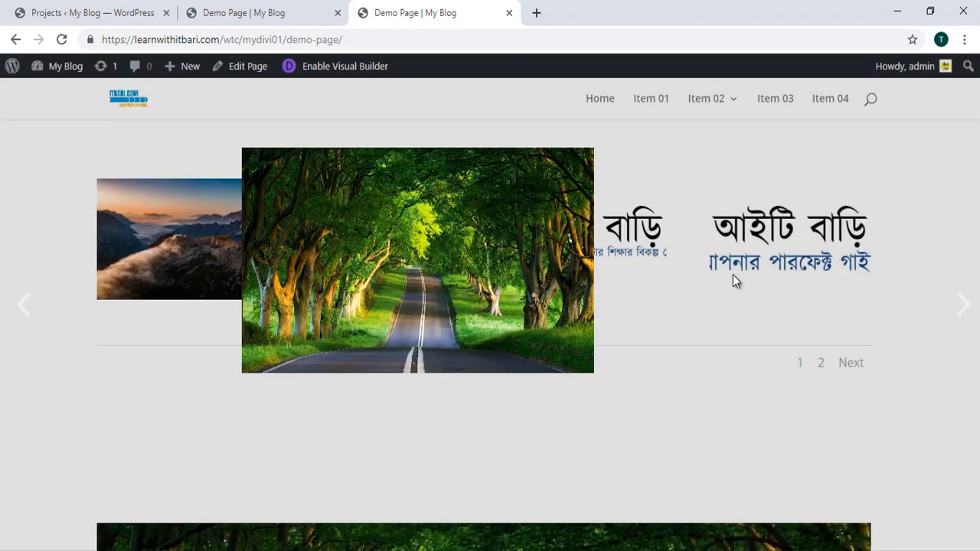
View the full-width road image below the gallery in its lightbox and close it.
scroll(704, 322, "down", 5)
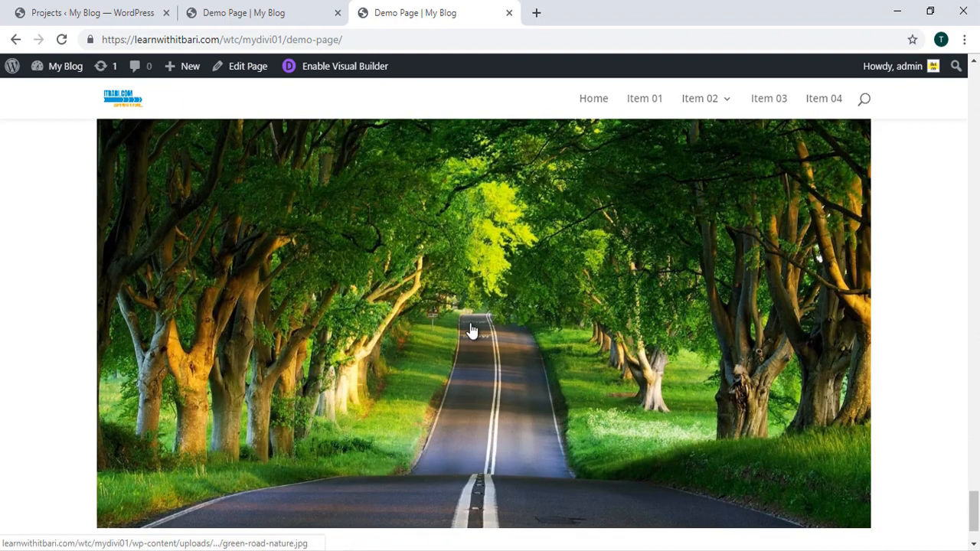
left_click(472, 330)
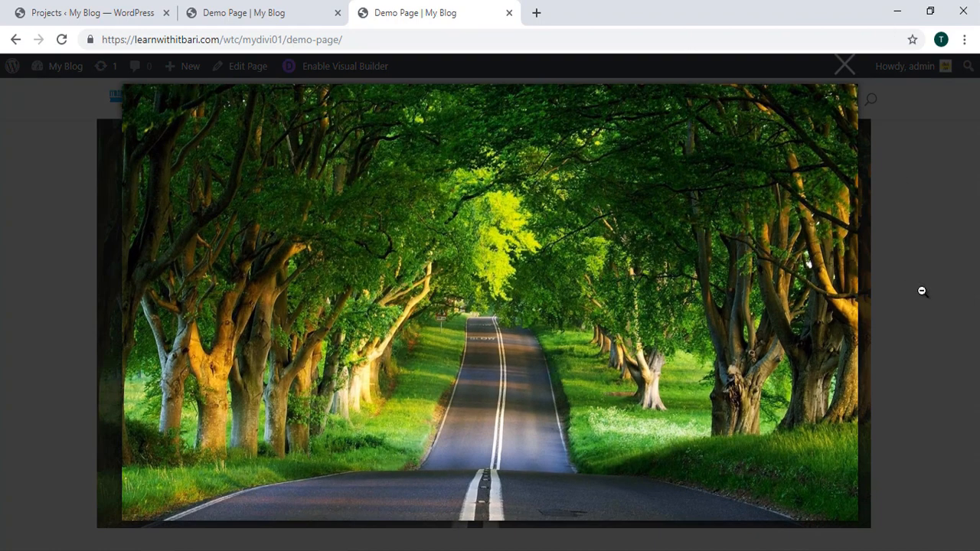
left_click(843, 66)
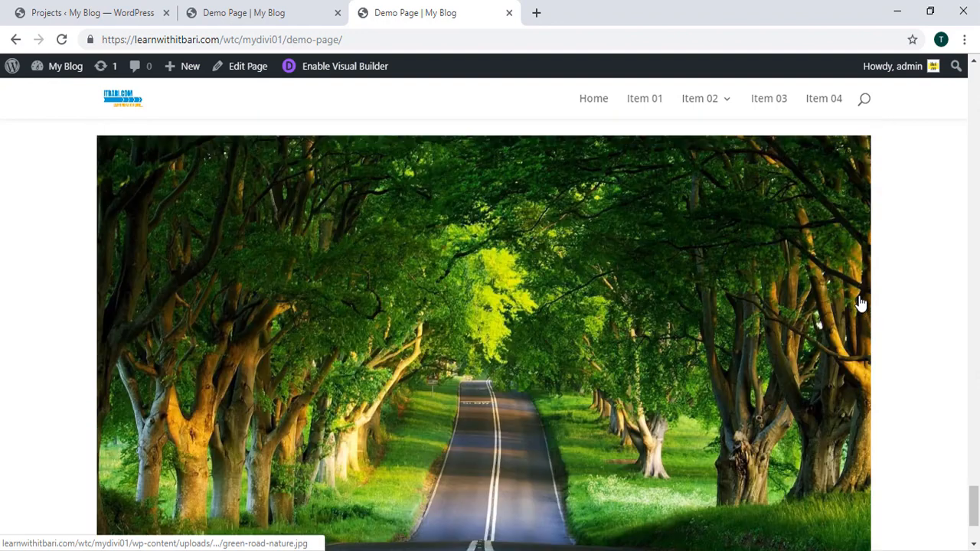
scroll(859, 302, "down", 3)
left_click(310, 67)
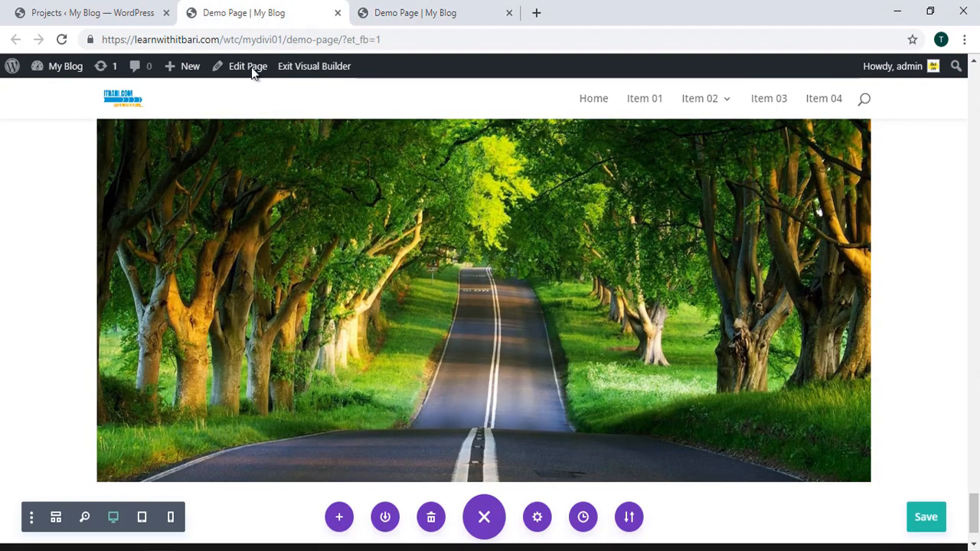
left_click(406, 13)
Open the gallery's road image in the lightbox again, browse forward through the following images, and close it.
scroll(466, 342, "up", 5)
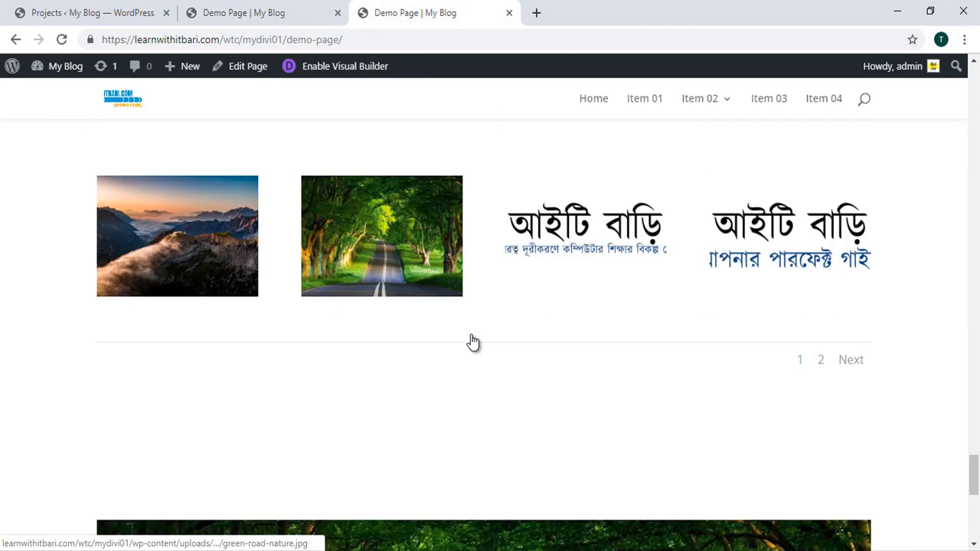
scroll(829, 326, "up", 2)
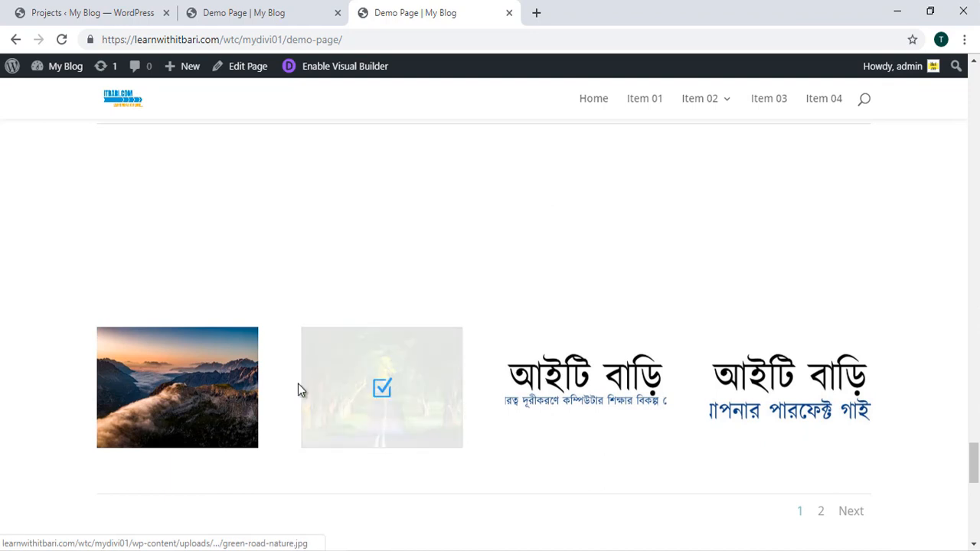
left_click(385, 391)
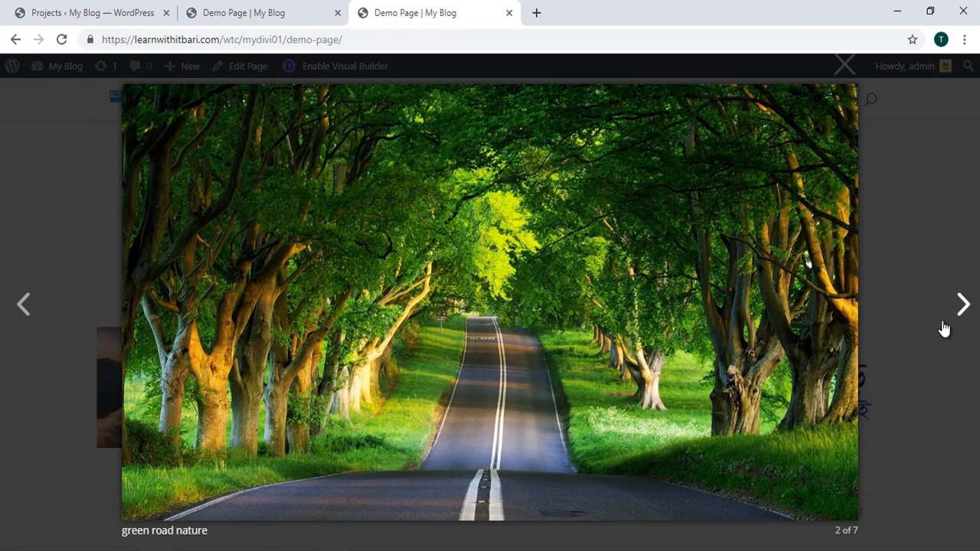
left_click(957, 310)
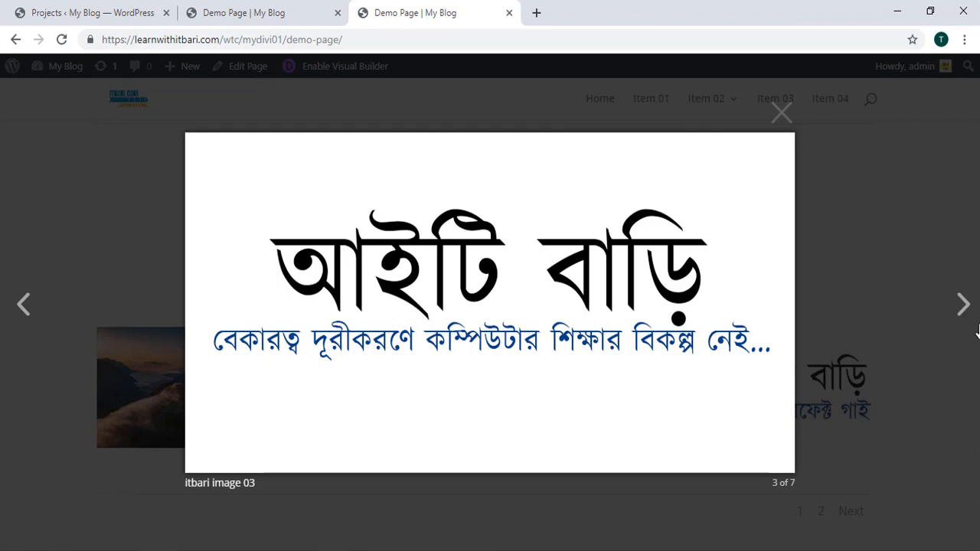
left_click(964, 307)
left_click(794, 115)
left_click(255, 11)
scroll(457, 344, "down", 2)
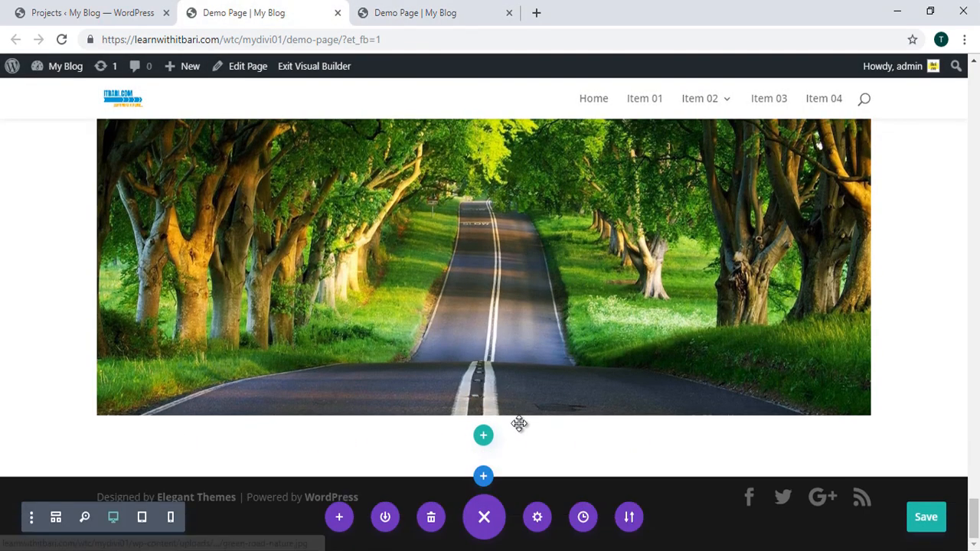
left_click(408, 15)
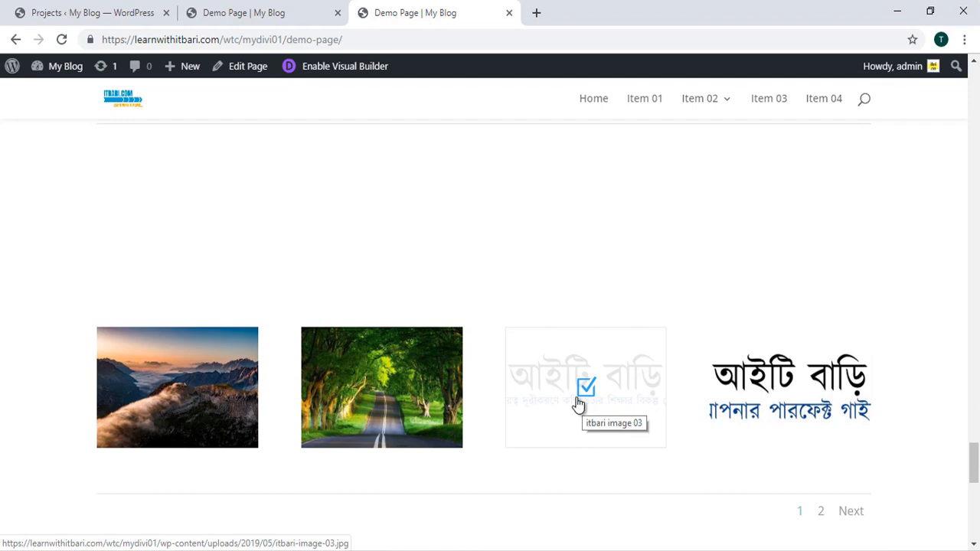
View the gallery's green road image in the lightbox twice, closing it each time, and view and close itbari image 03.
left_click(377, 388)
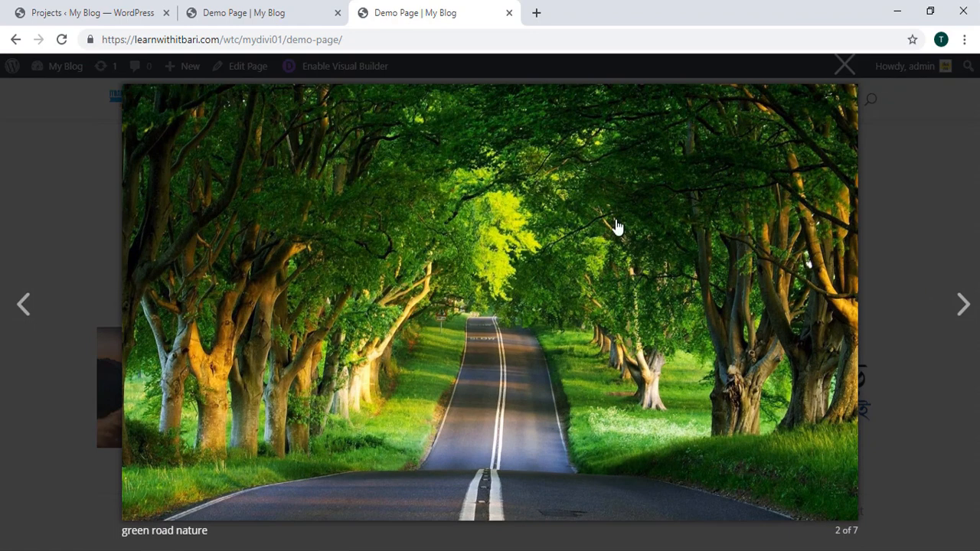
left_click(844, 65)
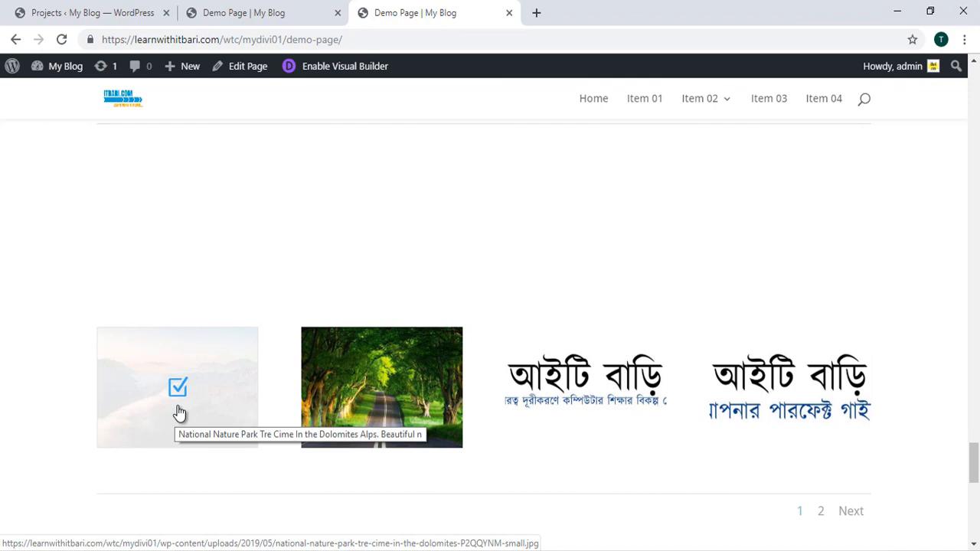
left_click(365, 383)
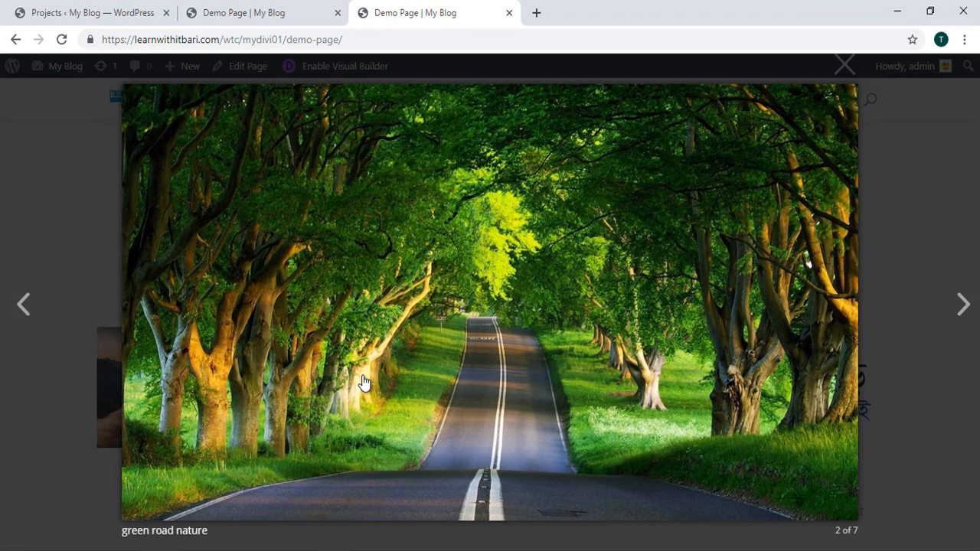
left_click(786, 63)
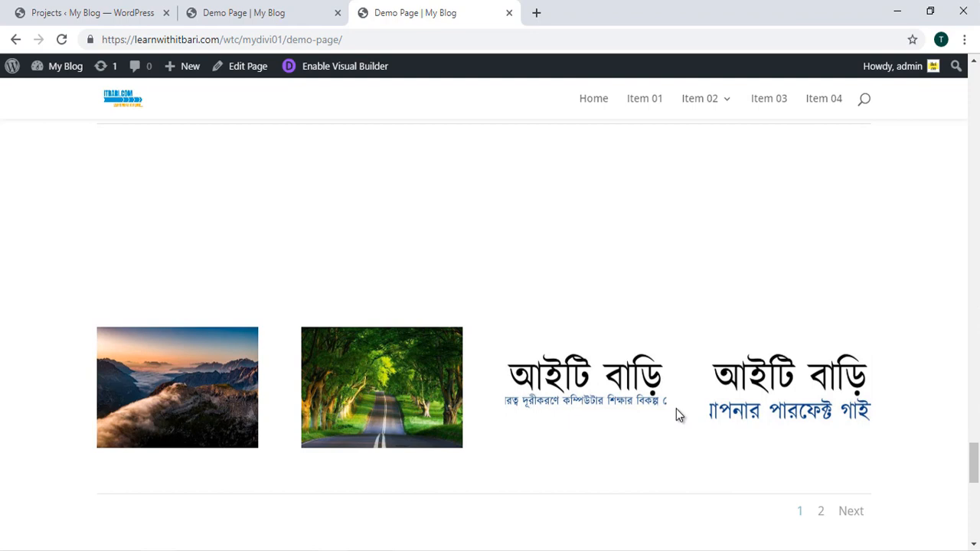
left_click(564, 390)
left_click(781, 113)
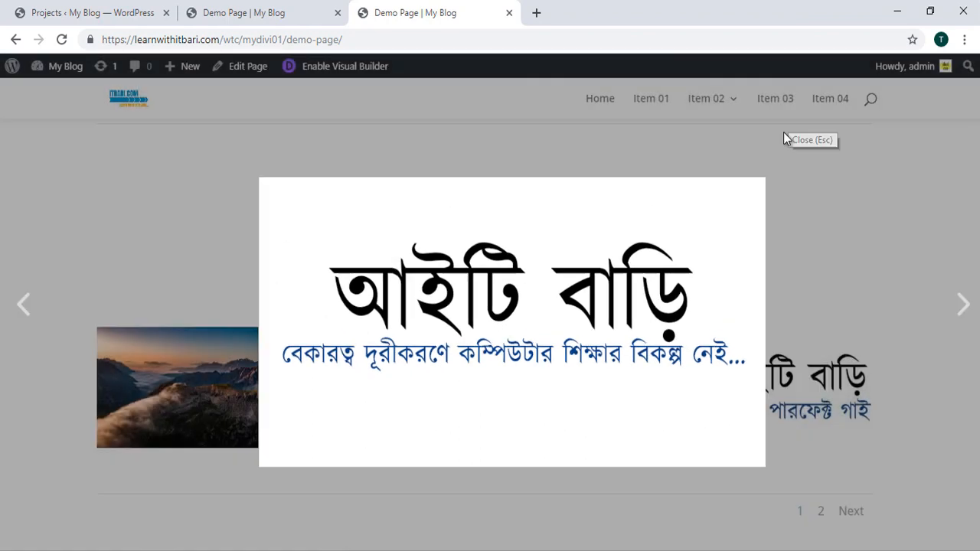
Return to the Demo Page in the Visual Builder, at the area below the full-width road image.
left_click(241, 13)
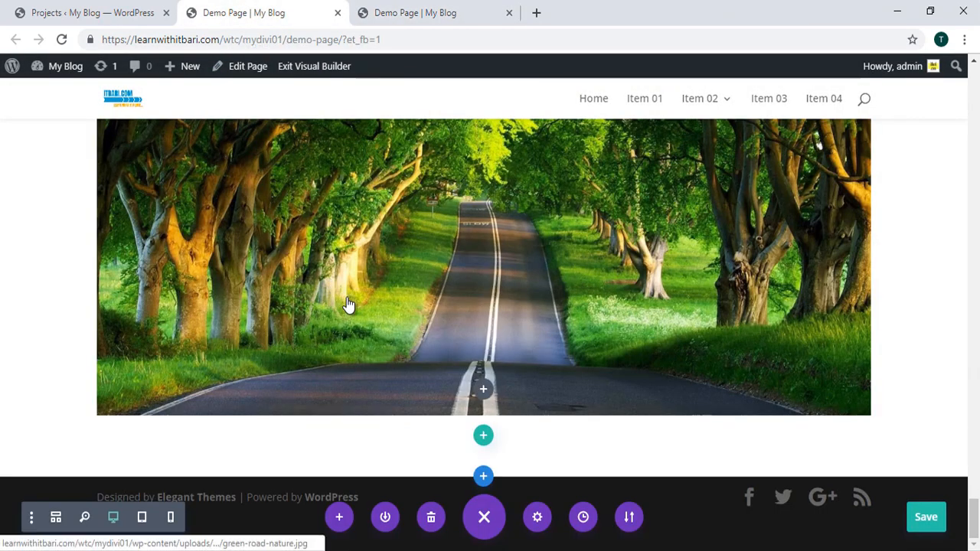
scroll(712, 392, "down", 3)
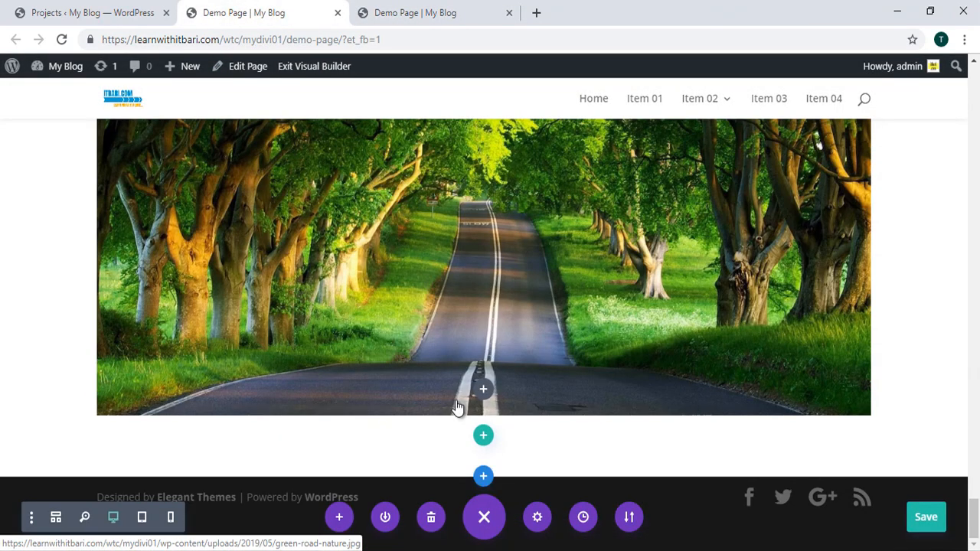